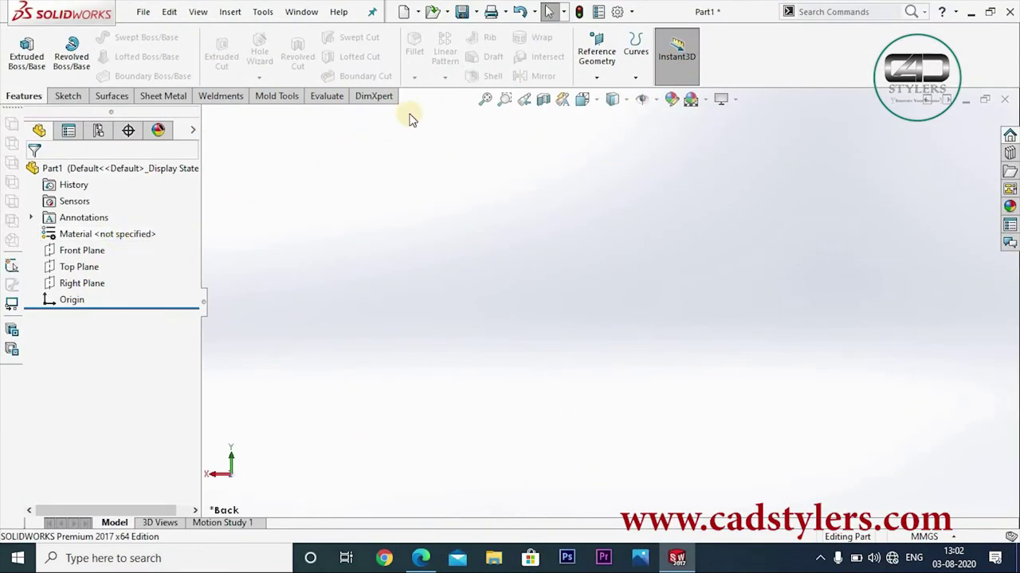
- Sketch a centre-point circle on the Front Plane, centred on the origin
click(82, 250)
right_click(82, 250)
click(159, 232)
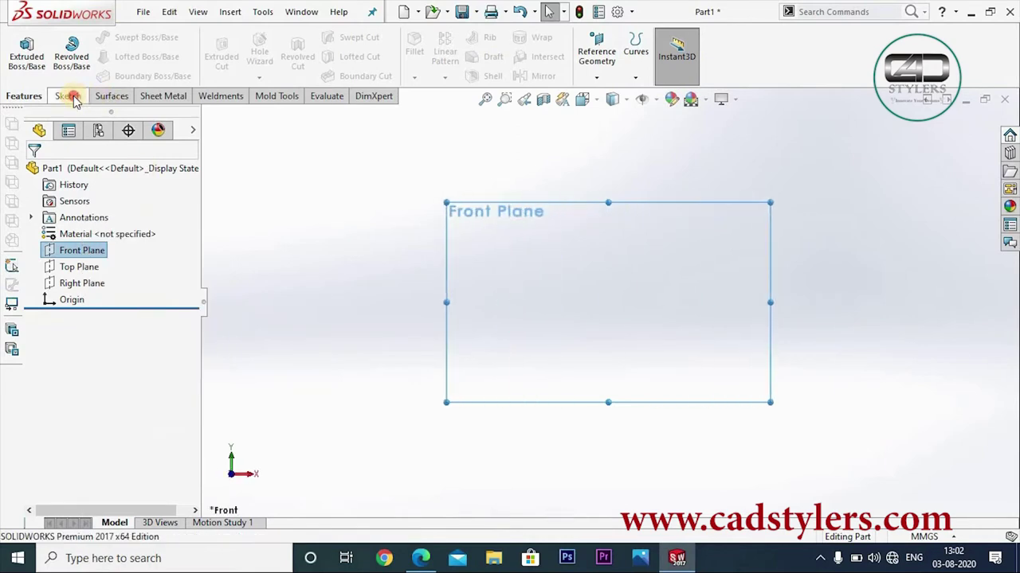
click(67, 96)
click(128, 38)
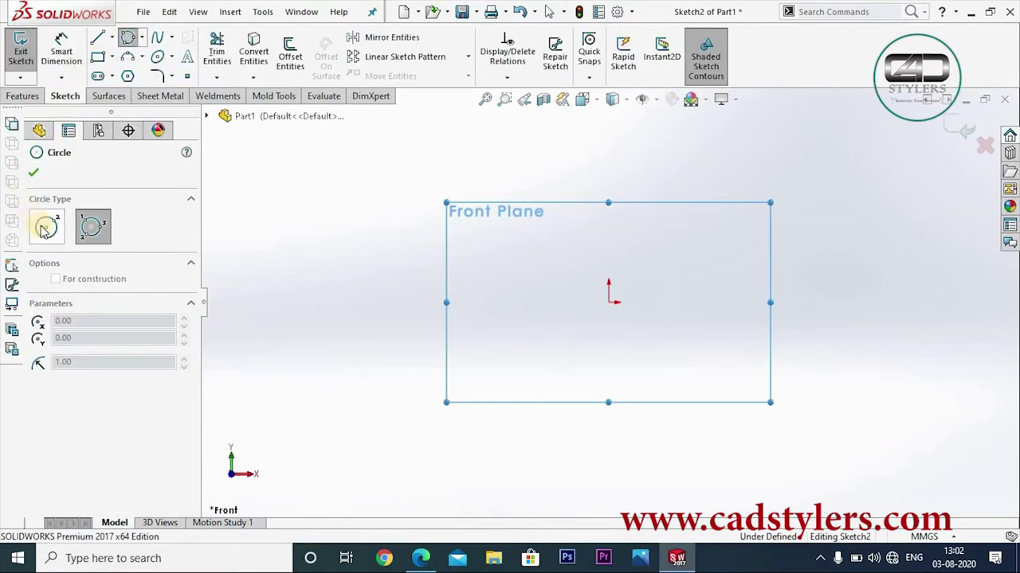
click(44, 229)
click(608, 301)
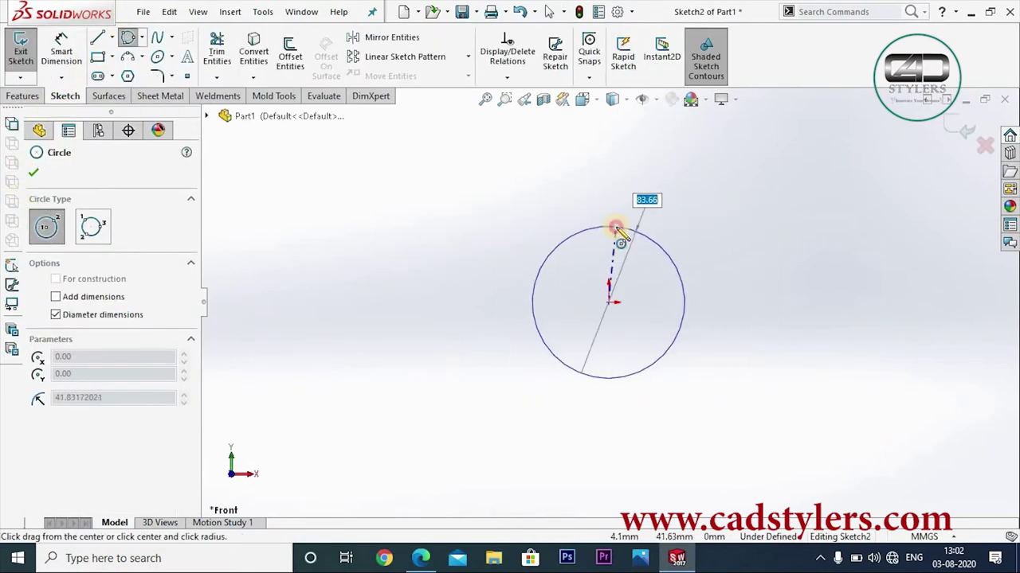
click(614, 228)
right_click(614, 228)
click(773, 204)
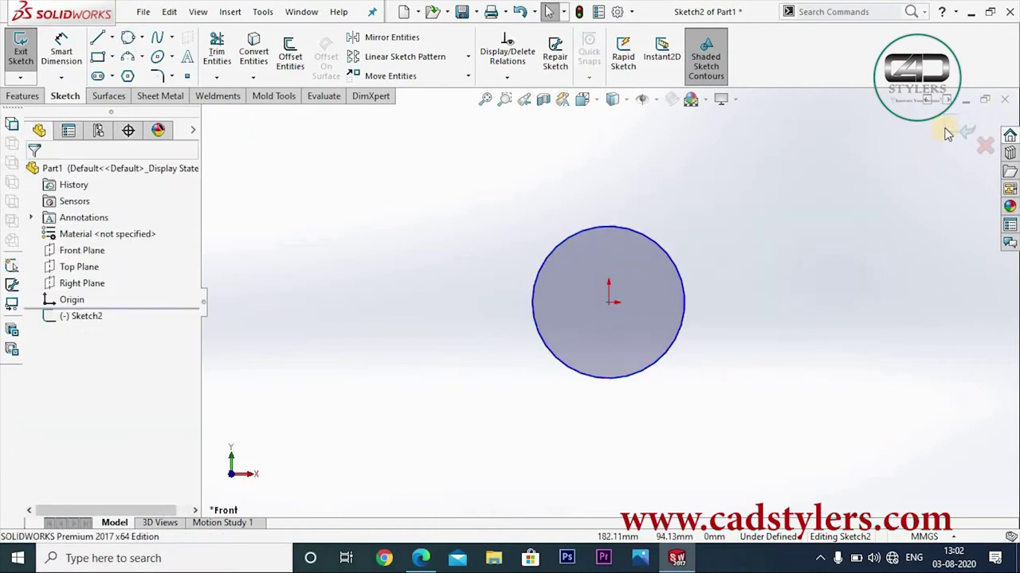
- Exit the circle sketch and start an Extruded Boss/Base from Sketch2
click(965, 132)
click(89, 316)
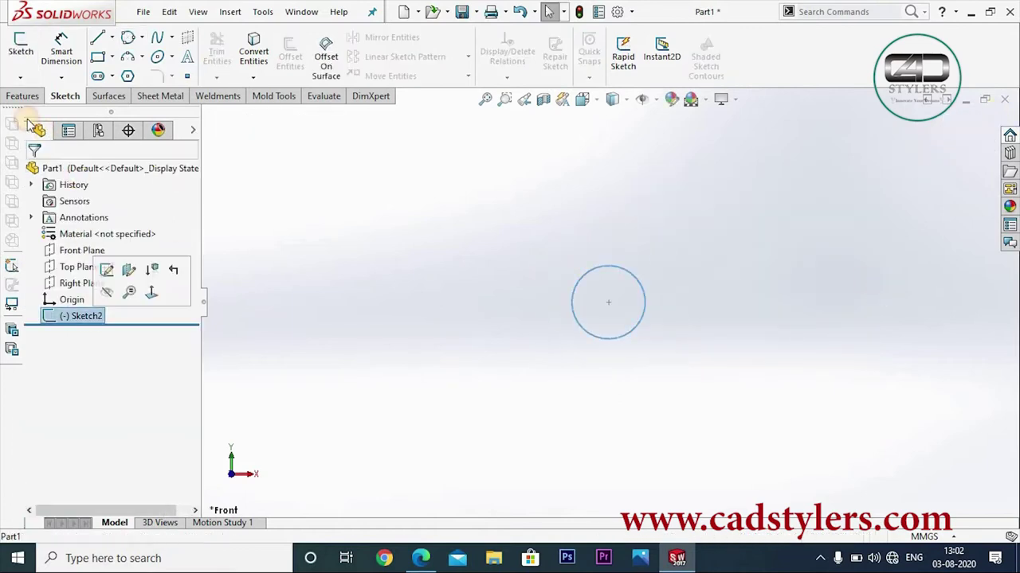
click(22, 96)
click(26, 50)
- Drag the blind extrusion depth to 168.00 mm and confirm Boss-Extrude1
mouse_move(478, 385)
middle_down()
mouse_move(437, 391)
mouse_move(560, 326)
middle_up()
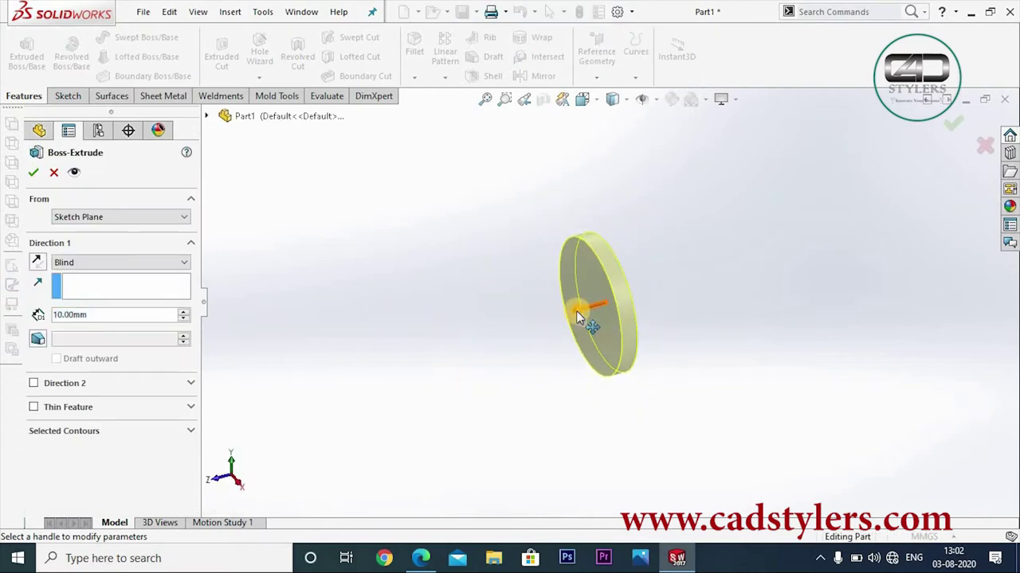
drag(579, 317, 546, 358)
mouse_move(665, 381)
middle_down()
mouse_move(709, 321)
mouse_move(614, 351)
mouse_move(647, 347)
middle_up()
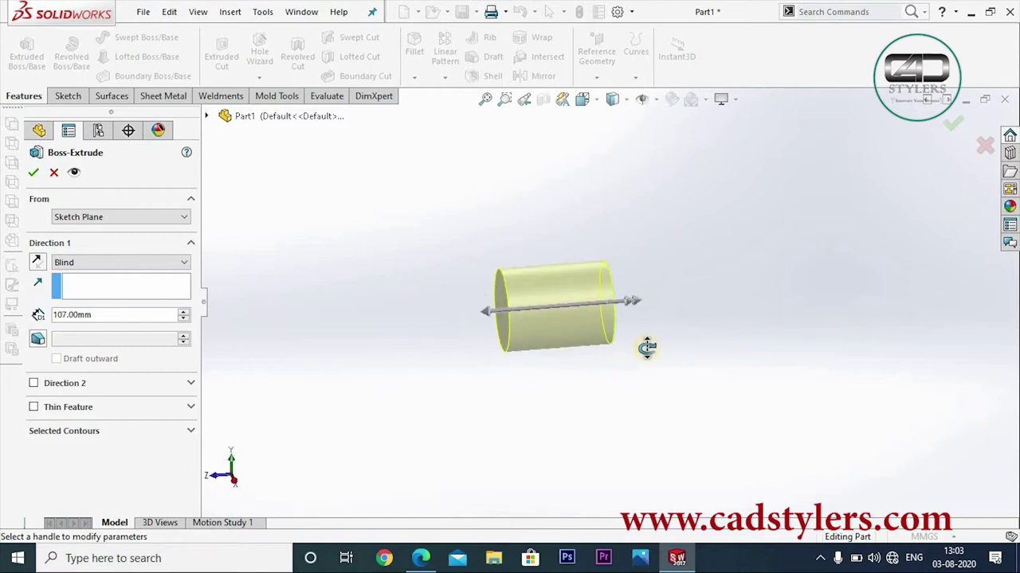
mouse_move(484, 316)
mouse_down()
mouse_move(466, 335)
mouse_move(634, 377)
mouse_up()
scroll(624, 374, up, 3)
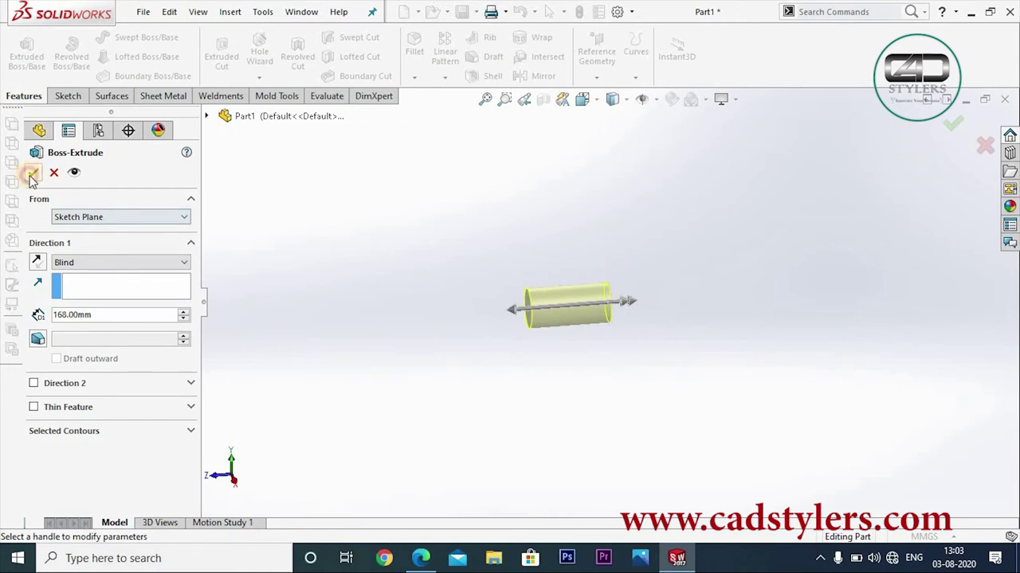
click(32, 175)
mouse_move(328, 383)
middle_down()
mouse_move(494, 357)
mouse_move(616, 274)
mouse_move(603, 295)
middle_up()
scroll(603, 295, down, 3)
- Start a DraftXpert draft with one end face as the neutral plane, removing a wrongly picked face
click(492, 62)
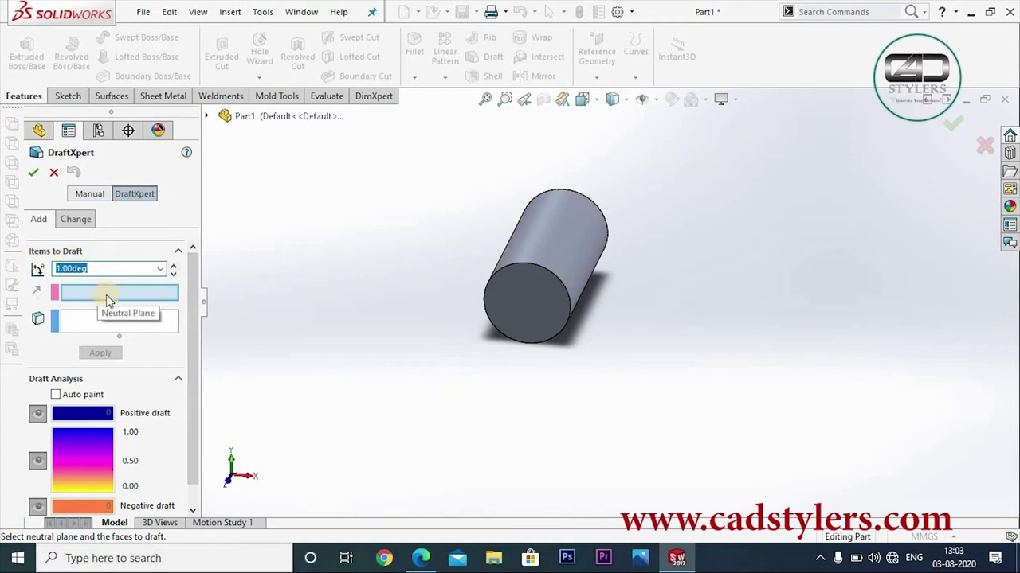
click(519, 307)
middle_drag(624, 360, 518, 364)
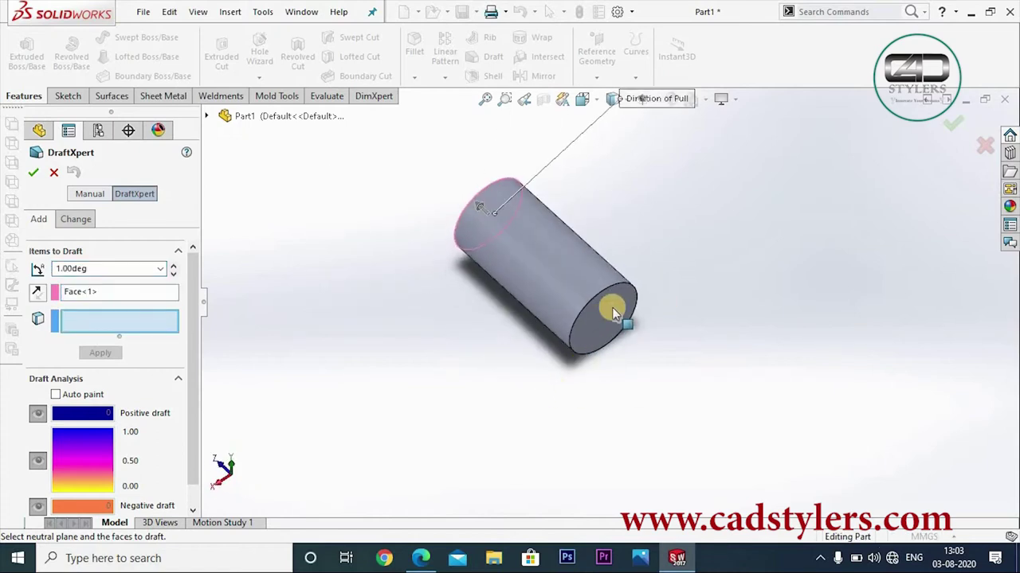
click(614, 302)
middle_drag(567, 394, 679, 328)
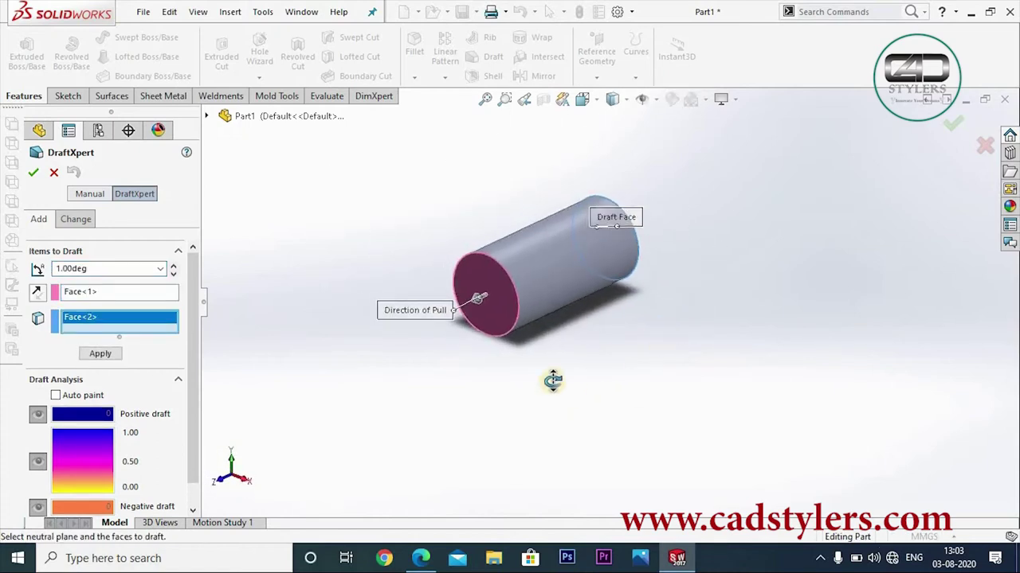
middle_drag(550, 379, 462, 374)
right_click(105, 325)
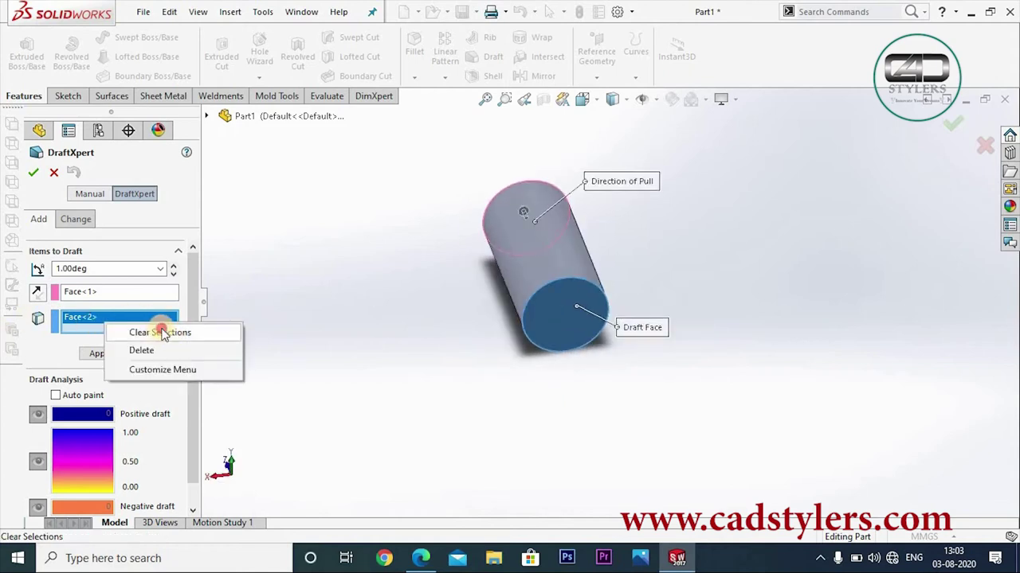
click(160, 332)
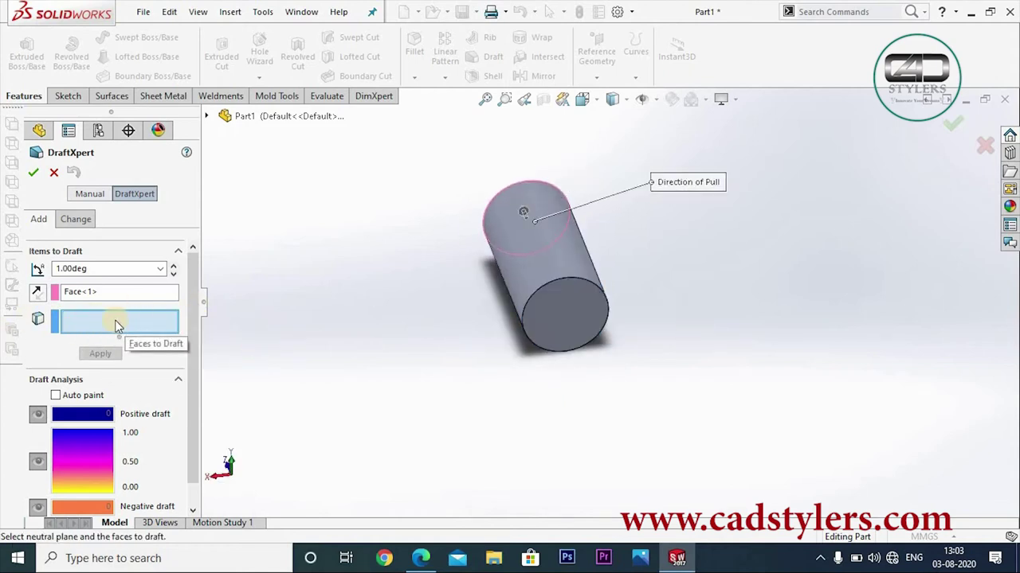
- Apply a 1° draft to the cylinder's side face and finish Draft1
mouse_move(362, 385)
middle_down()
mouse_move(428, 403)
mouse_move(478, 382)
mouse_move(512, 334)
mouse_move(545, 335)
mouse_move(588, 257)
mouse_move(546, 298)
middle_up()
click(574, 255)
mouse_move(645, 425)
middle_down()
mouse_move(699, 298)
mouse_move(719, 298)
mouse_move(664, 333)
mouse_move(591, 343)
middle_up()
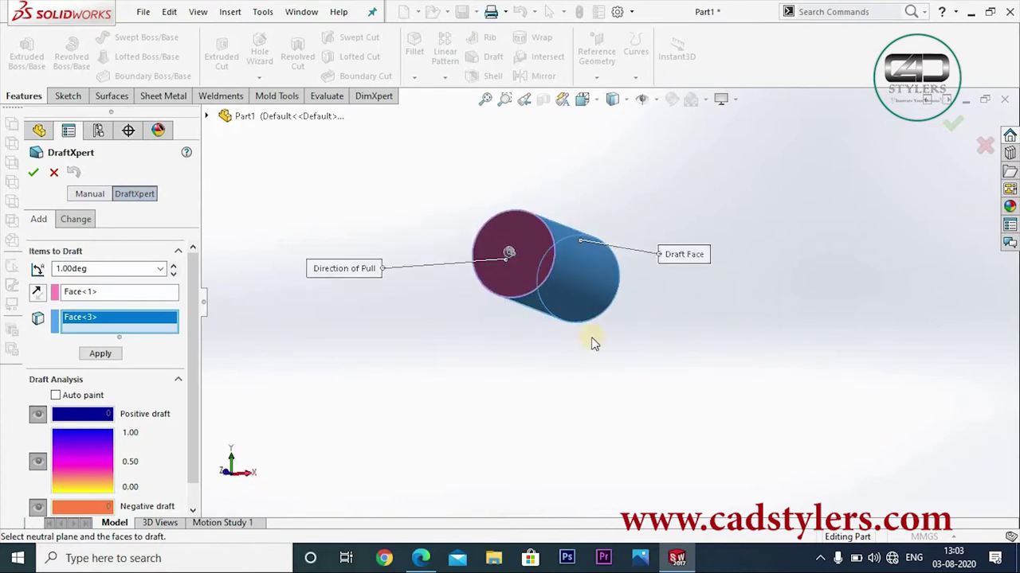
click(100, 356)
mouse_move(412, 359)
middle_down()
mouse_move(384, 364)
mouse_move(394, 376)
mouse_move(437, 383)
middle_up()
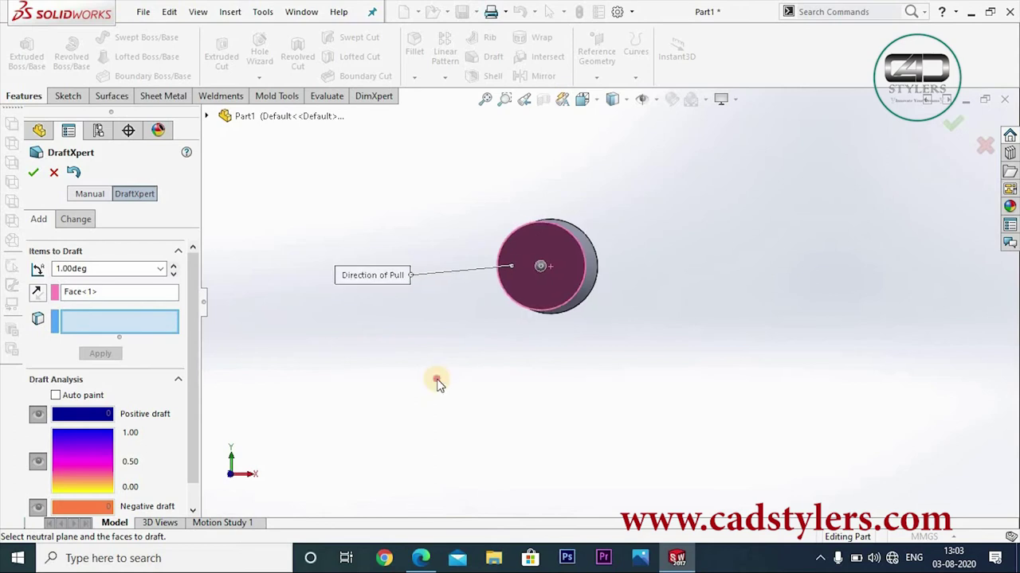
click(32, 174)
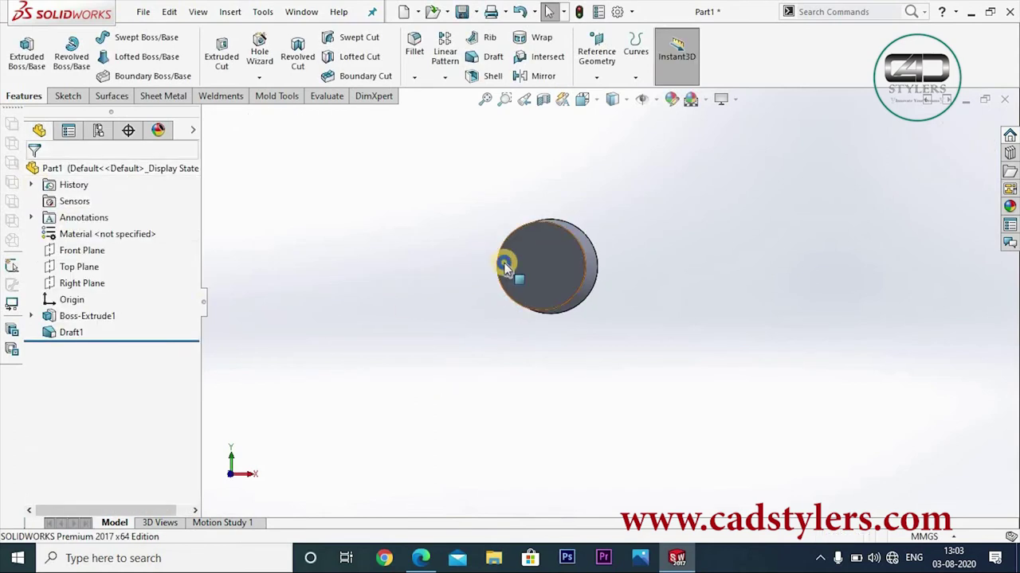
- View the end face Normal To, zoom to fit, and orbit to inspect the drafted cylinder
right_click(505, 266)
click(606, 212)
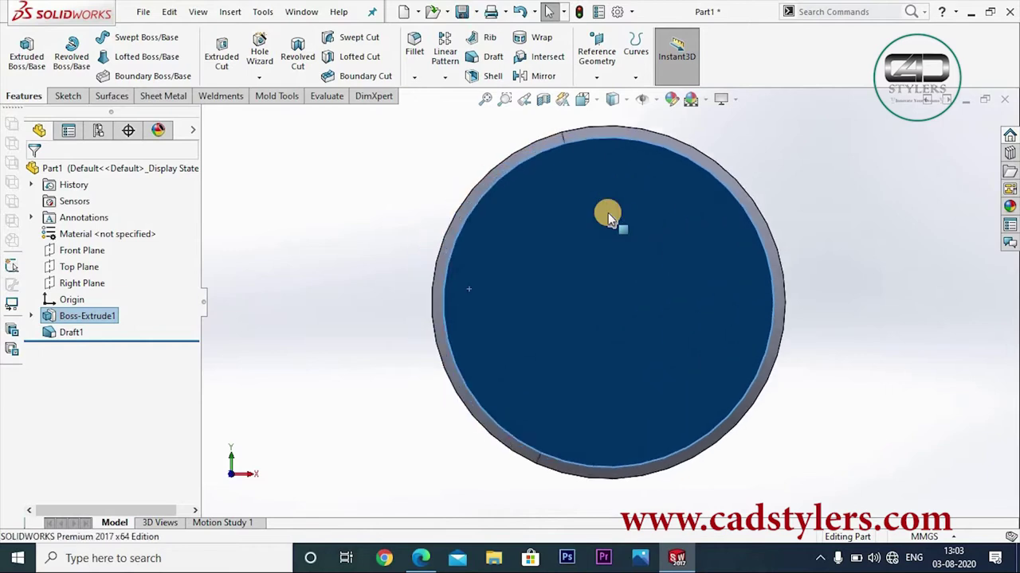
key(f)
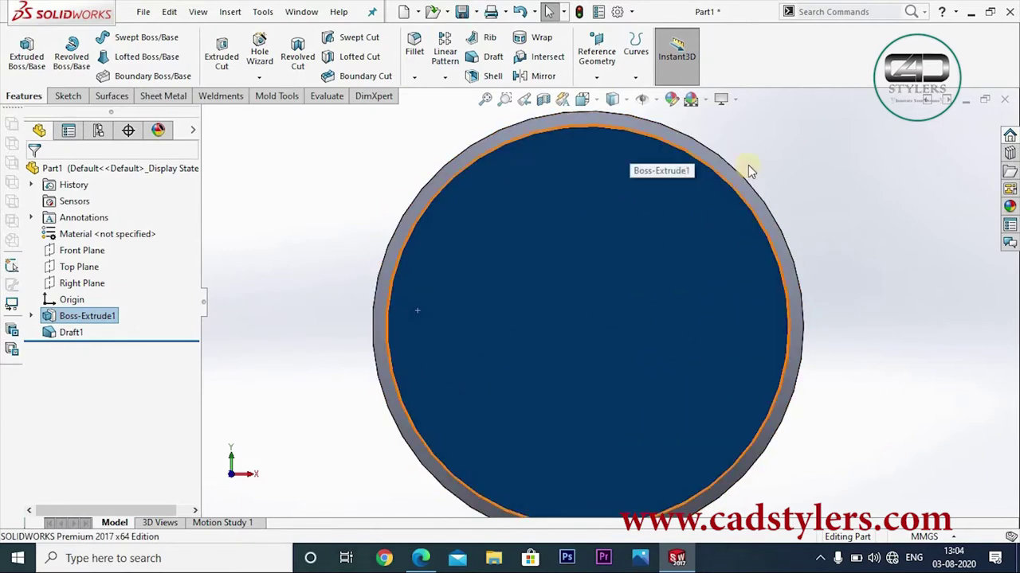
scroll(826, 315, up, 2)
middle_drag(826, 311, 798, 333)
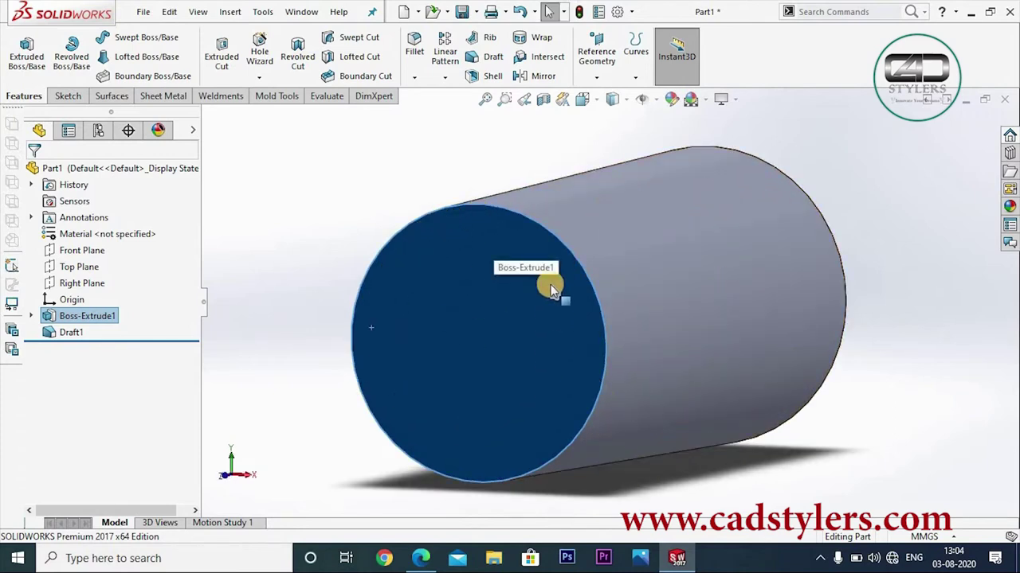
mouse_move(831, 269)
middle_down()
mouse_move(743, 301)
mouse_move(787, 253)
middle_up()
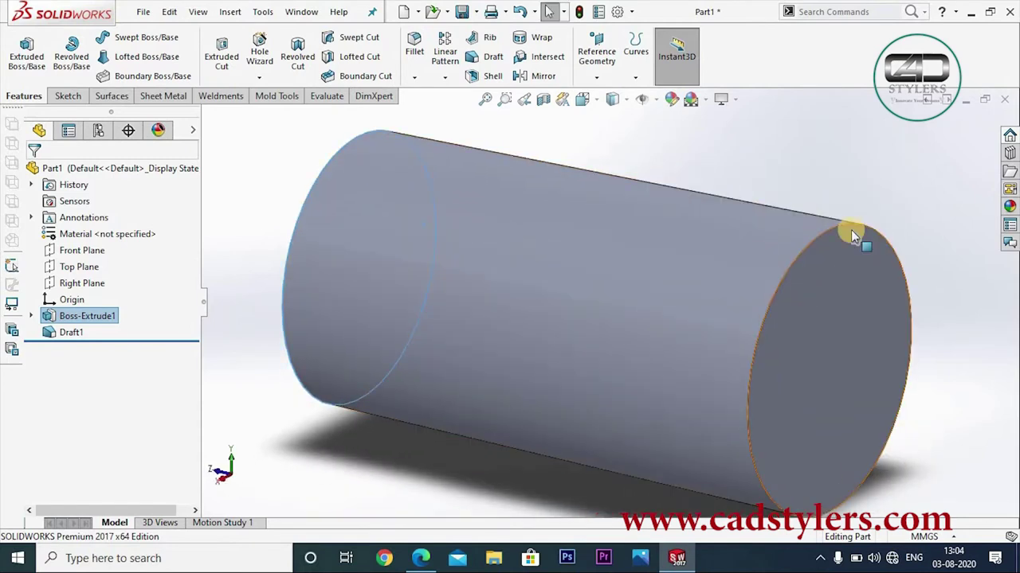
scroll(614, 342, down, 3)
middle_drag(615, 342, 712, 301)
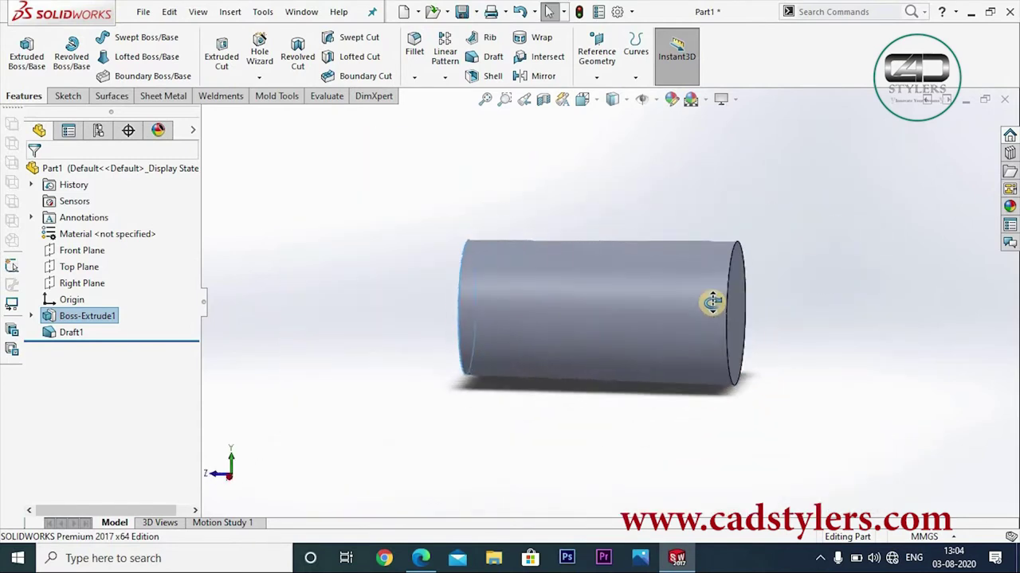
- Reopen Draft1, inspect the neutral-plane face, and close it without changes
right_click(70, 332)
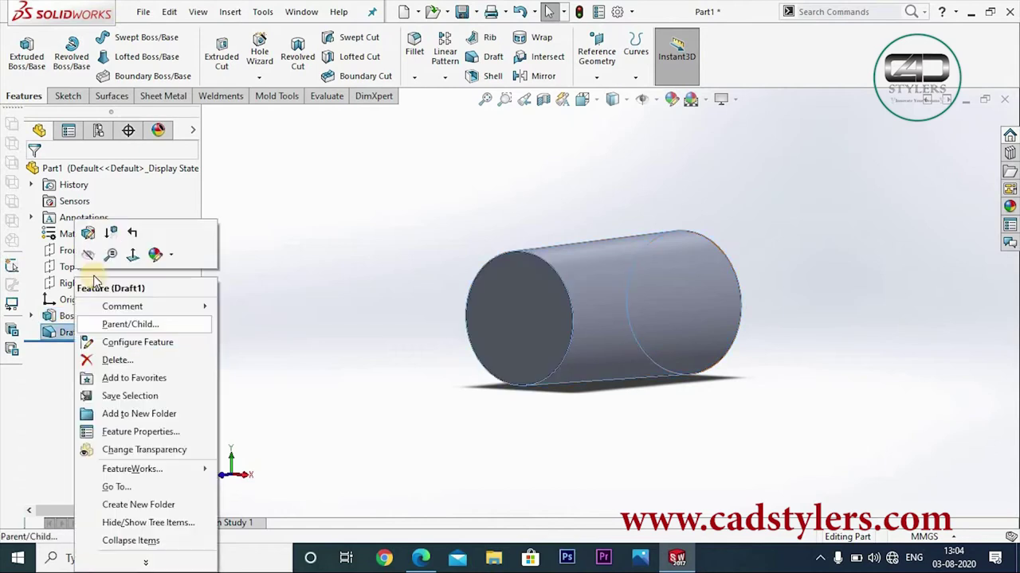
click(89, 232)
mouse_move(420, 414)
middle_down()
mouse_move(376, 419)
mouse_move(209, 348)
middle_up()
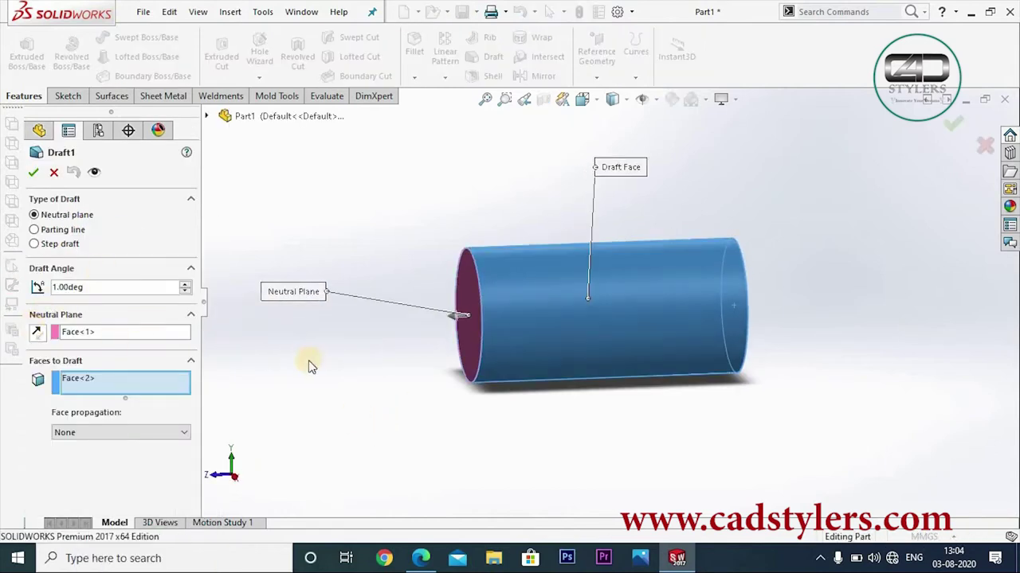
mouse_move(398, 379)
middle_down()
mouse_move(371, 393)
mouse_move(423, 387)
middle_up()
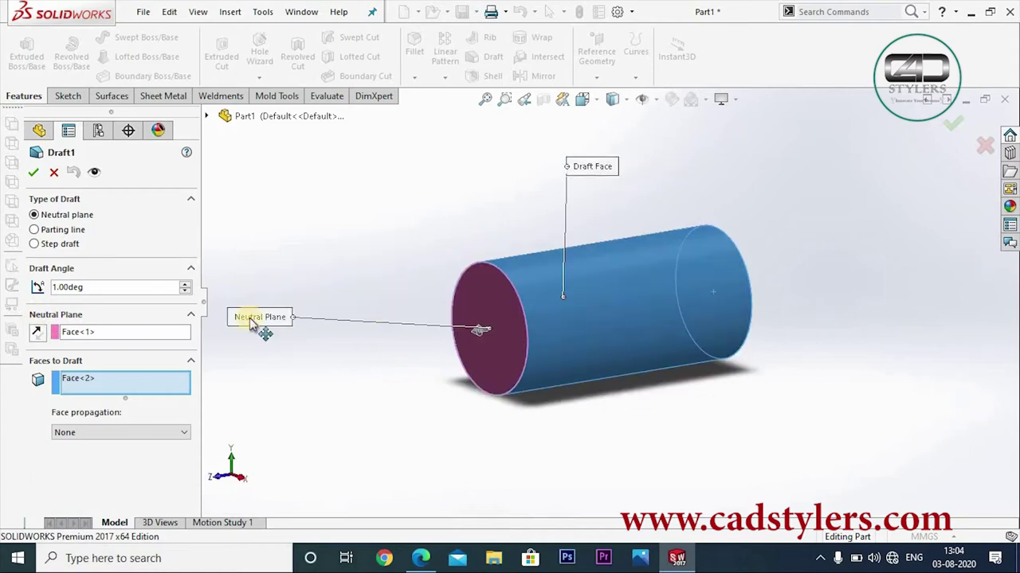
mouse_move(327, 387)
middle_down()
mouse_move(455, 323)
mouse_move(409, 318)
mouse_move(426, 296)
mouse_move(415, 333)
middle_up()
click(33, 172)
mouse_move(597, 315)
middle_down()
mouse_move(602, 351)
mouse_move(546, 374)
mouse_move(704, 352)
mouse_move(616, 324)
mouse_move(607, 251)
mouse_move(630, 339)
mouse_move(692, 342)
mouse_move(770, 319)
mouse_move(780, 301)
middle_up()
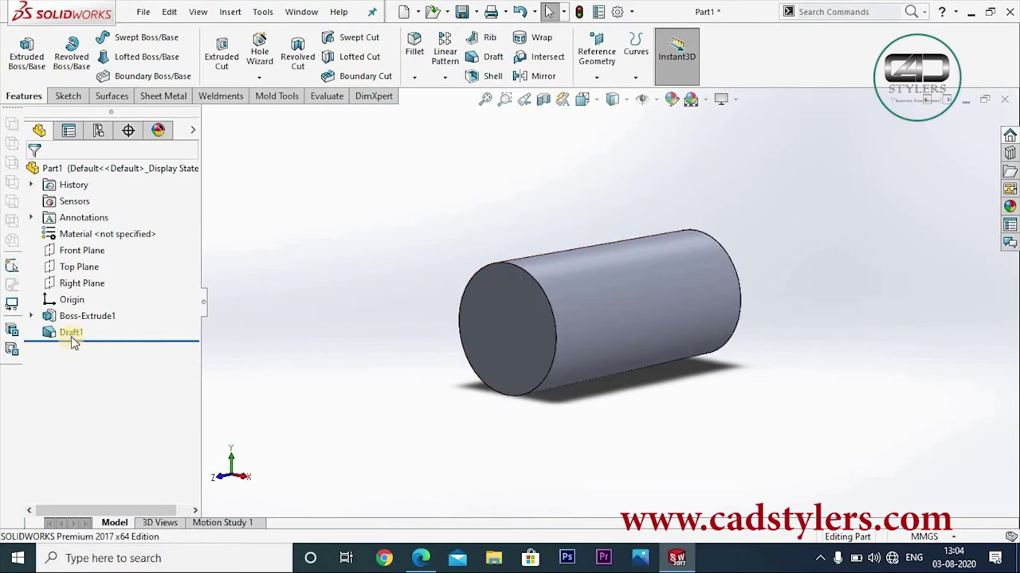
- Change the Draft1 angle to 5° and confirm it
right_click(70, 333)
click(86, 233)
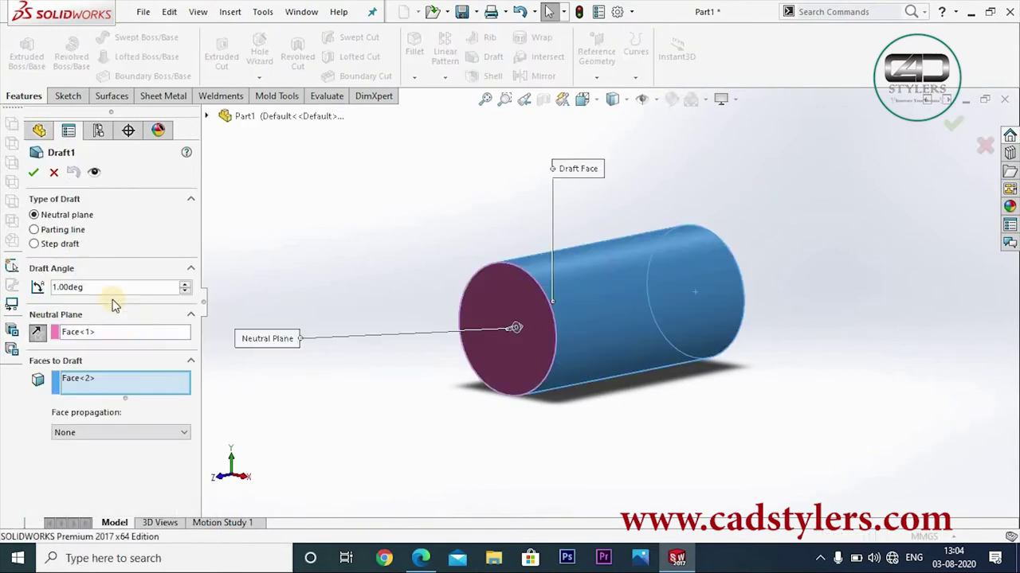
text(1)
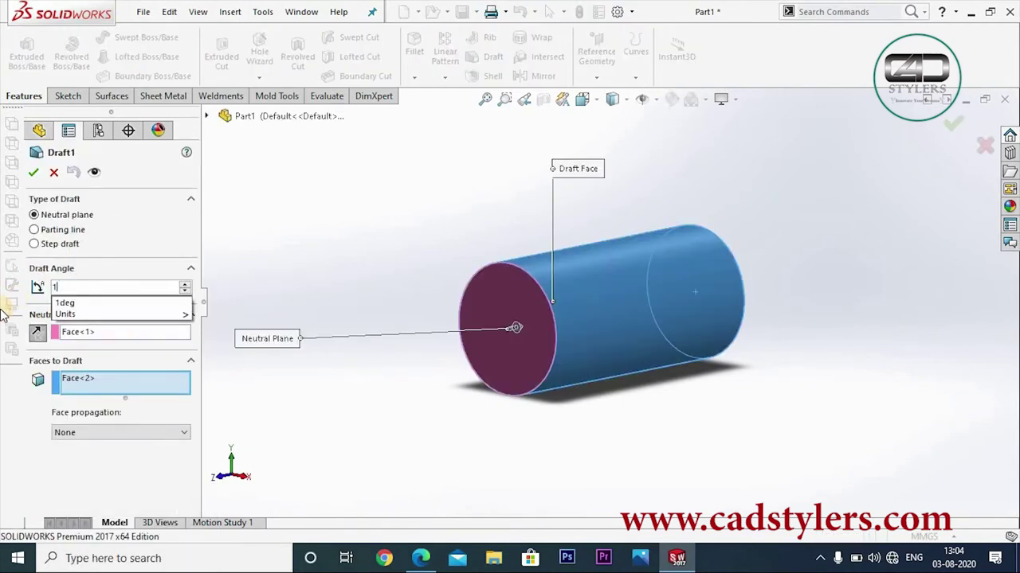
key(BackSpace)
text(5)
key(Return)
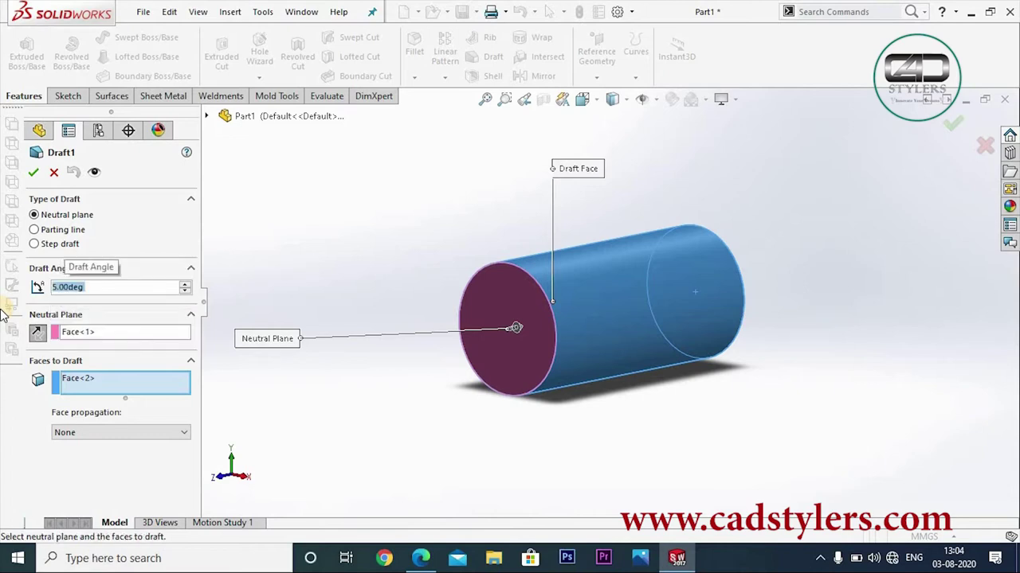
click(33, 172)
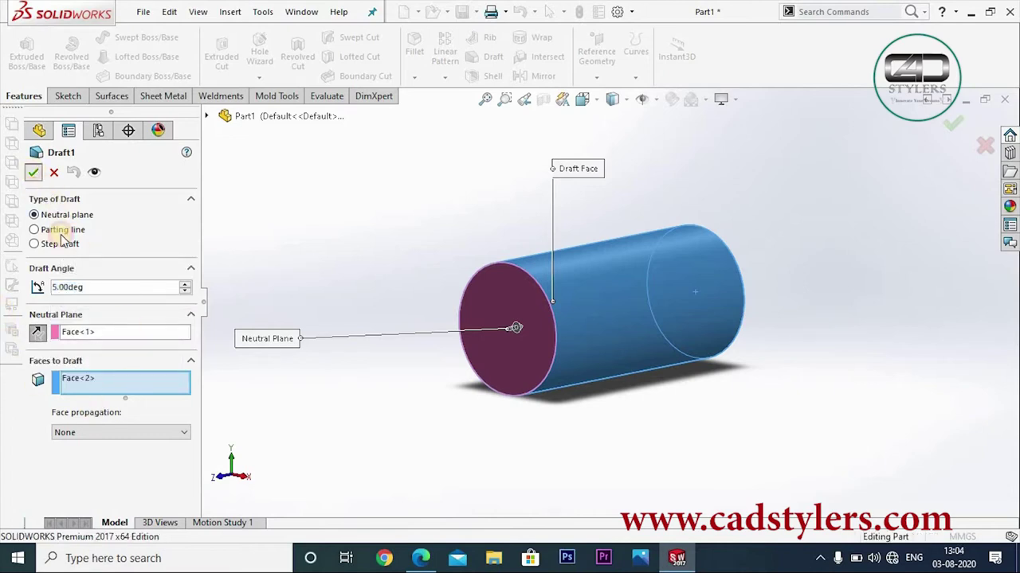
mouse_move(335, 359)
middle_down()
mouse_move(376, 295)
mouse_move(442, 383)
mouse_move(318, 346)
mouse_move(252, 382)
mouse_move(313, 356)
mouse_move(337, 375)
mouse_move(391, 380)
mouse_move(407, 398)
middle_up()
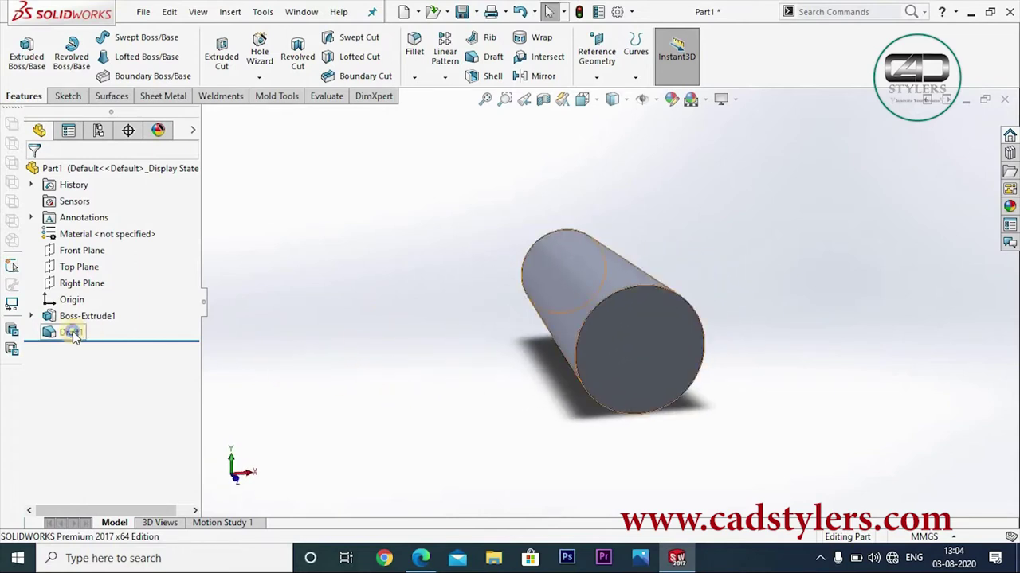
- Reopen Draft1 for editing and orbit to check the 5° taper
right_click(73, 334)
click(87, 238)
mouse_move(520, 388)
middle_down()
mouse_move(466, 382)
mouse_move(383, 348)
mouse_move(376, 358)
mouse_move(426, 421)
mouse_move(455, 372)
mouse_move(481, 398)
middle_up()
mouse_move(793, 345)
middle_down()
mouse_move(712, 359)
mouse_move(694, 375)
mouse_move(717, 329)
mouse_move(775, 345)
mouse_move(692, 404)
mouse_move(676, 359)
mouse_move(694, 364)
mouse_move(724, 341)
mouse_move(595, 351)
mouse_move(642, 269)
mouse_move(731, 334)
mouse_move(708, 294)
mouse_move(580, 358)
mouse_move(497, 358)
mouse_move(475, 382)
middle_up()
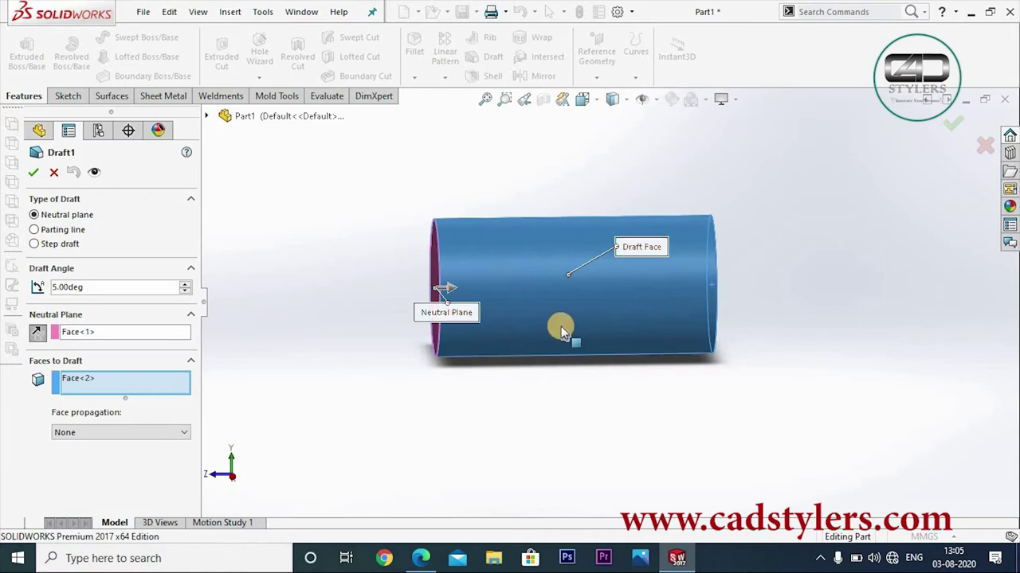
scroll(561, 334, down, 2)
scroll(539, 394, up, 2)
mouse_move(542, 379)
middle_down()
mouse_move(594, 366)
mouse_move(549, 373)
middle_up()
- Review the neutral-plane end face and accept Draft1 unchanged
scroll(599, 347, down, 1)
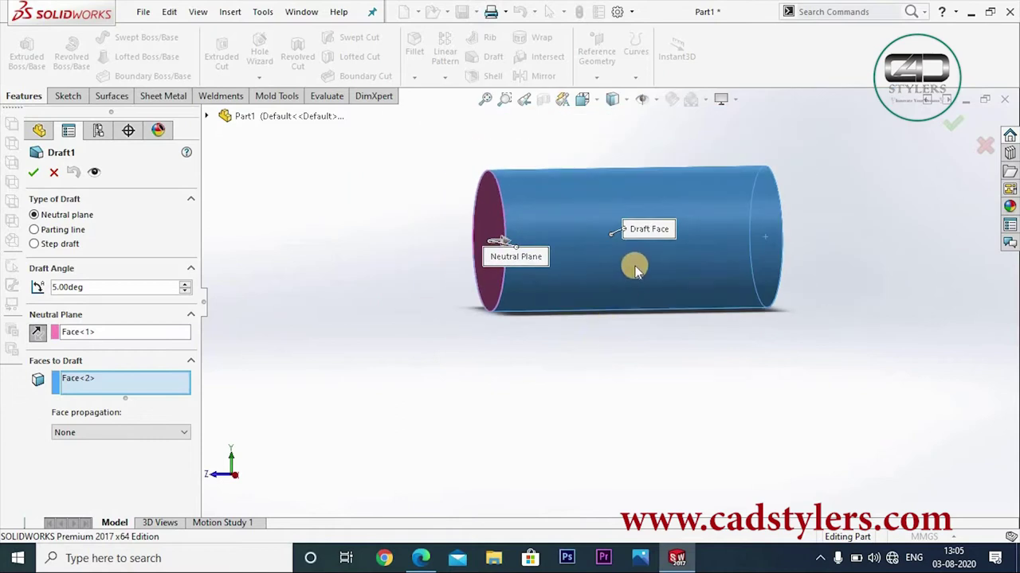
scroll(631, 267, down, 2)
scroll(630, 278, up, 3)
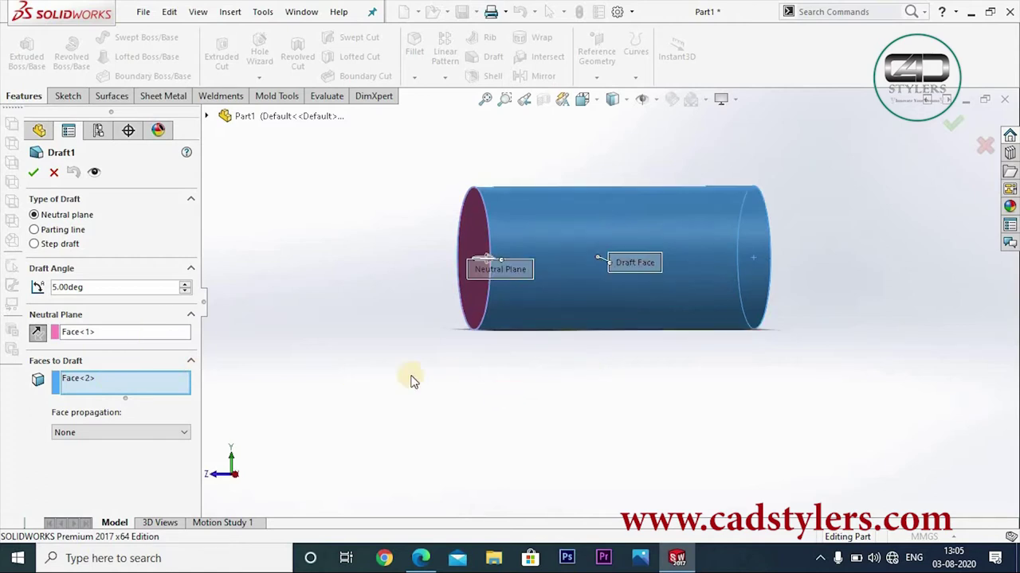
click(89, 336)
mouse_move(451, 379)
middle_down()
mouse_move(571, 375)
mouse_move(527, 384)
middle_up()
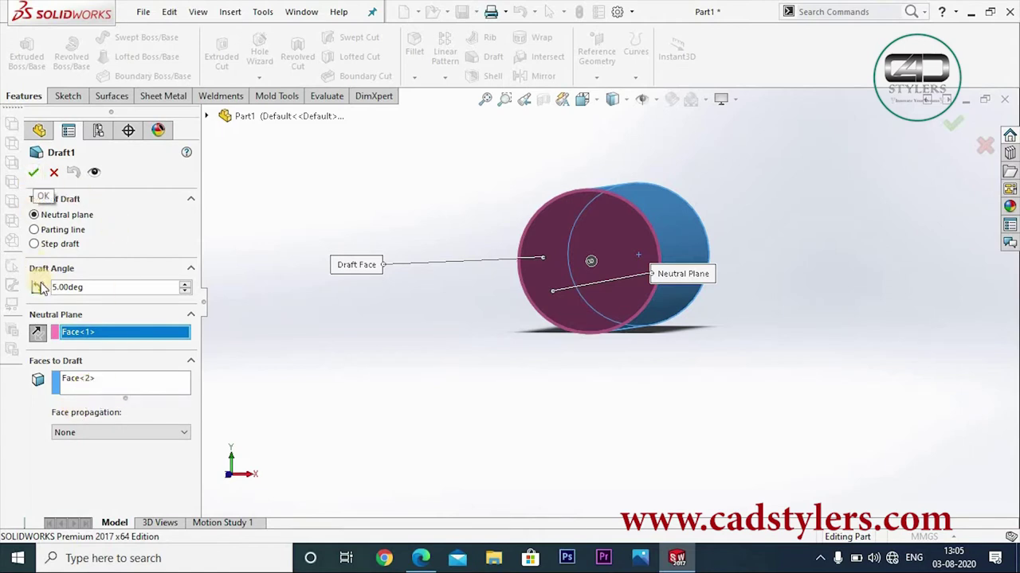
key(Return)
mouse_move(451, 289)
middle_down()
mouse_move(398, 355)
mouse_move(412, 312)
mouse_move(477, 299)
mouse_move(446, 285)
mouse_move(422, 298)
middle_up()
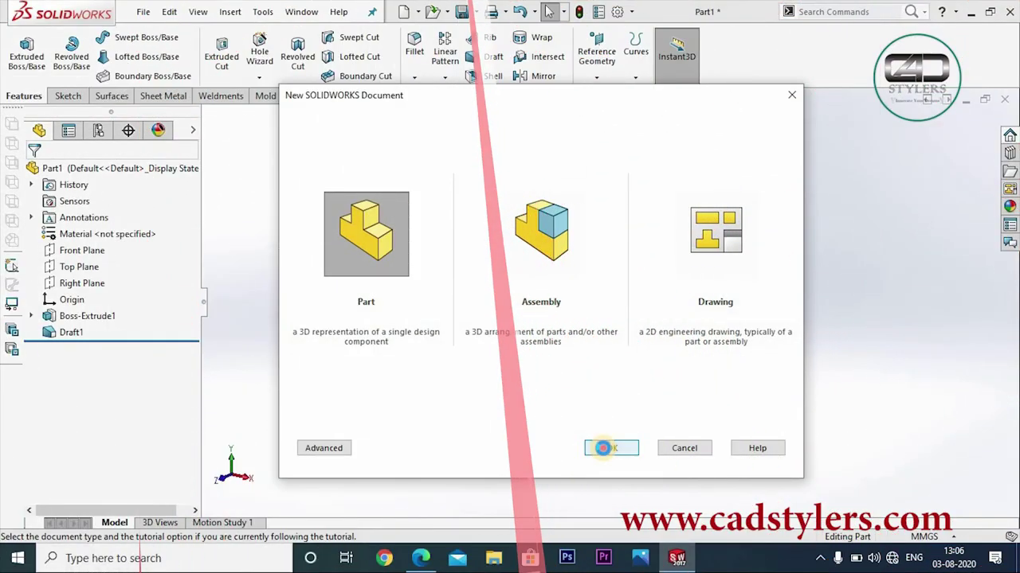
- Create a new part and start a sketch on its Front Plane, viewed Normal To
click(603, 448)
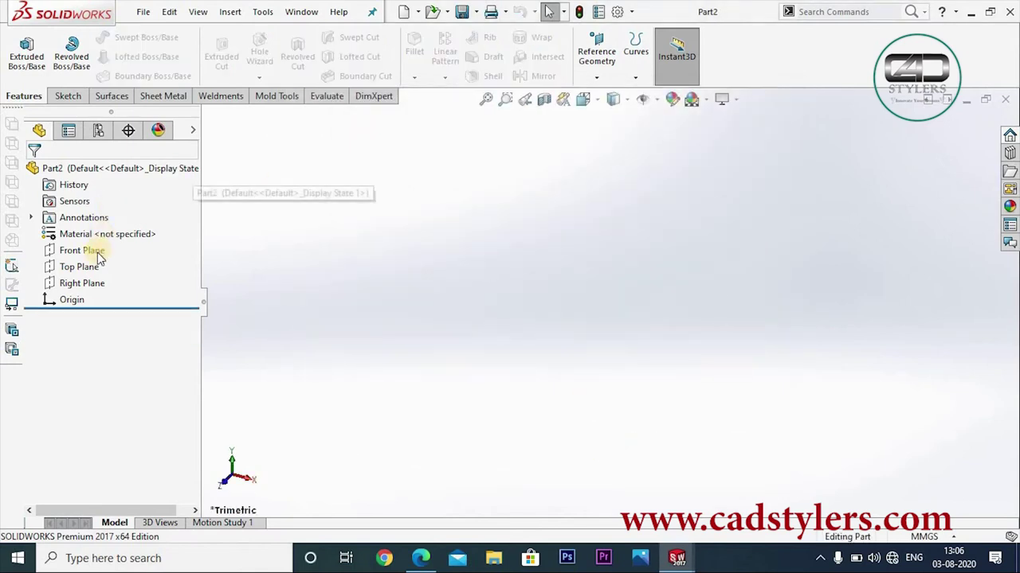
right_click(77, 250)
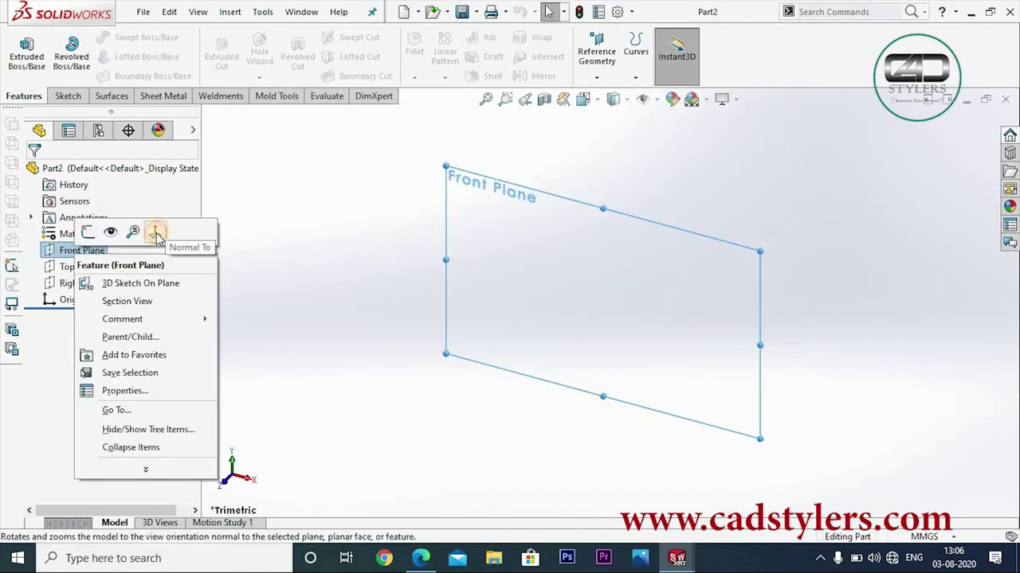
click(151, 232)
right_click(97, 250)
click(107, 224)
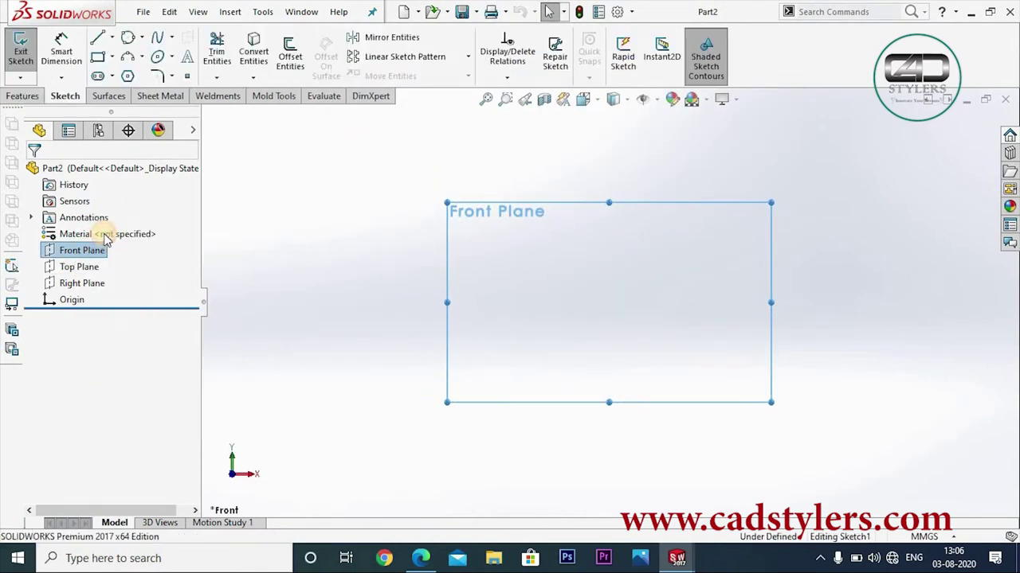
click(420, 558)
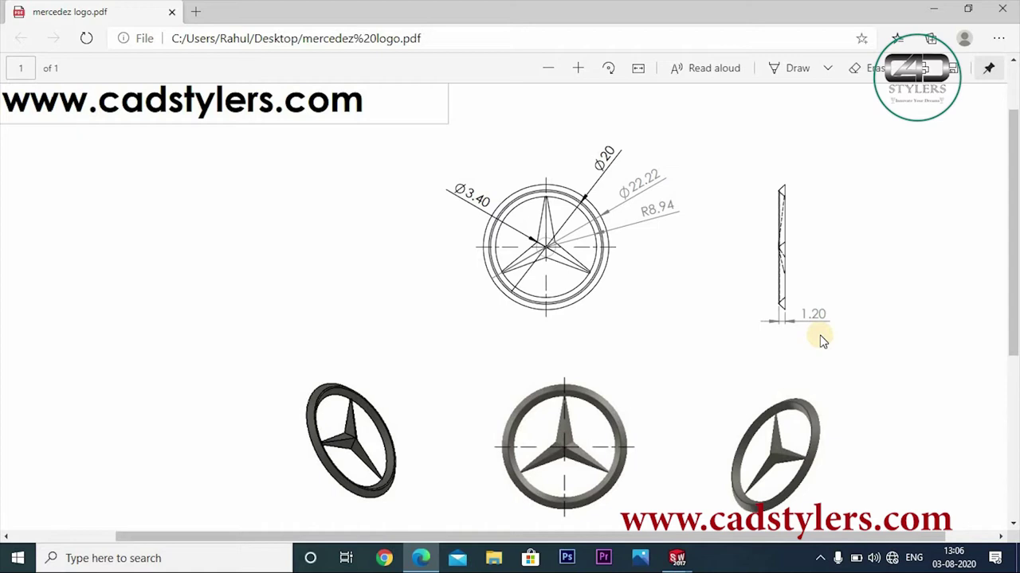
- Draw a circle at the origin and dimension its diameter to 22.22 mm
click(422, 557)
right_click(86, 253)
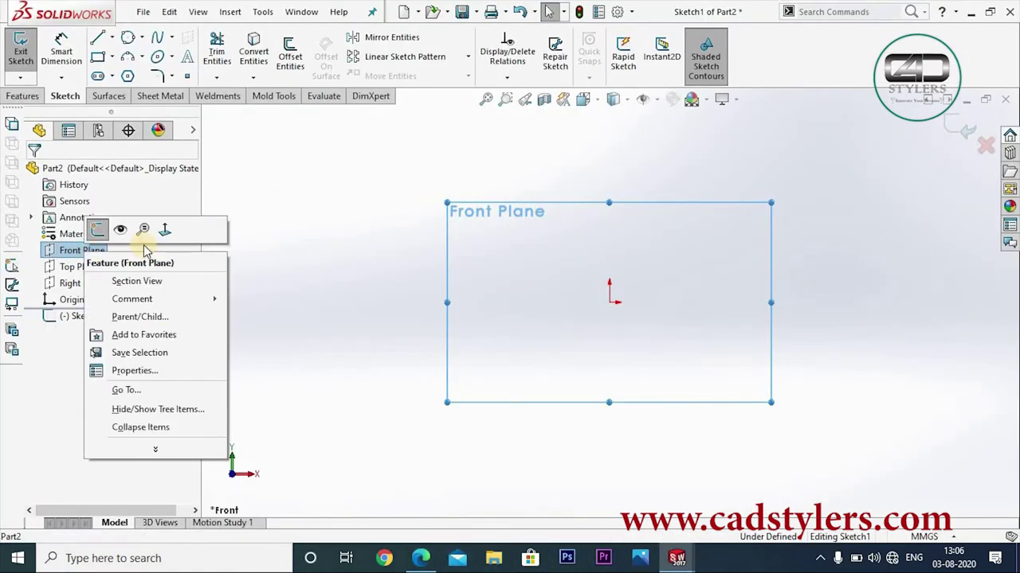
click(126, 40)
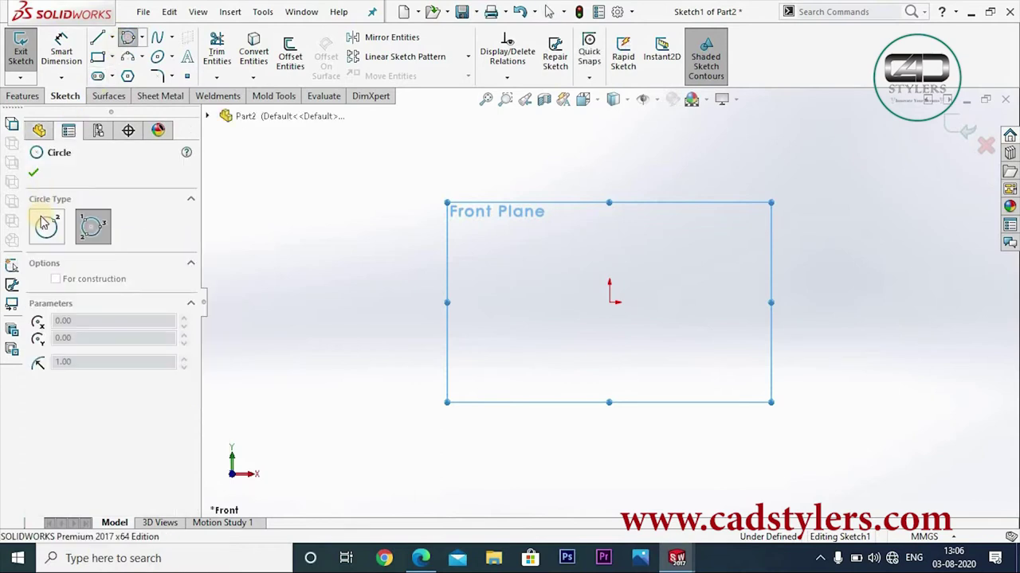
drag(612, 303, 630, 246)
right_click(631, 189)
click(660, 258)
click(66, 64)
click(555, 333)
click(492, 344)
text(22.22)
key(Return)
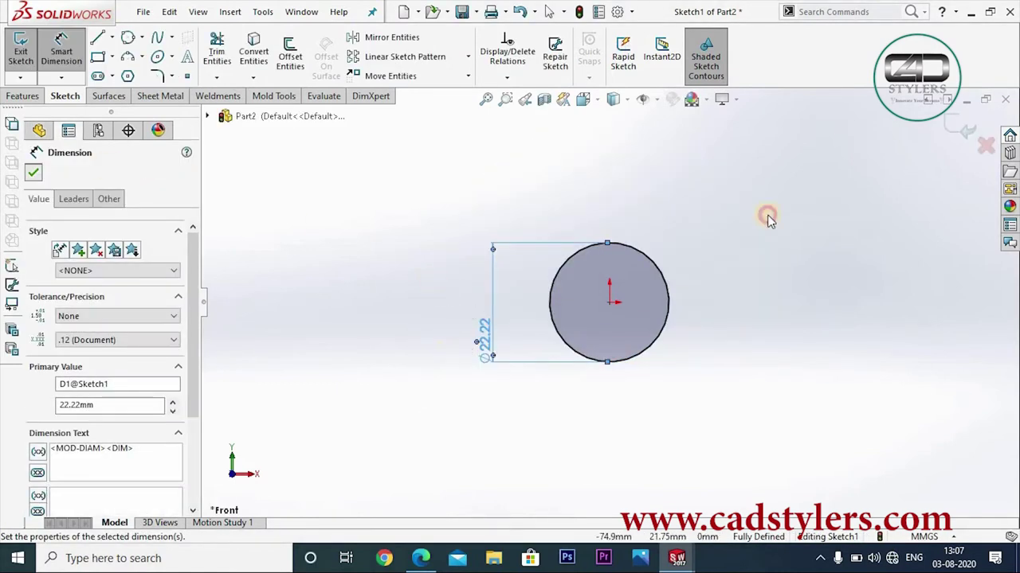
click(768, 220)
- Exit the sketch and create Plane1 offset 1.20 mm from the Front Plane
click(966, 130)
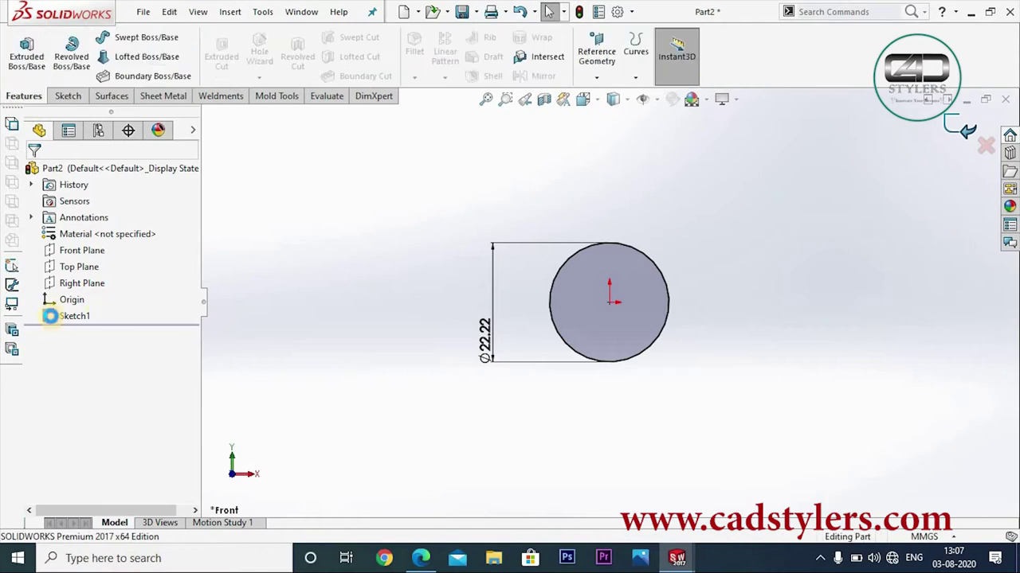
click(88, 250)
click(596, 77)
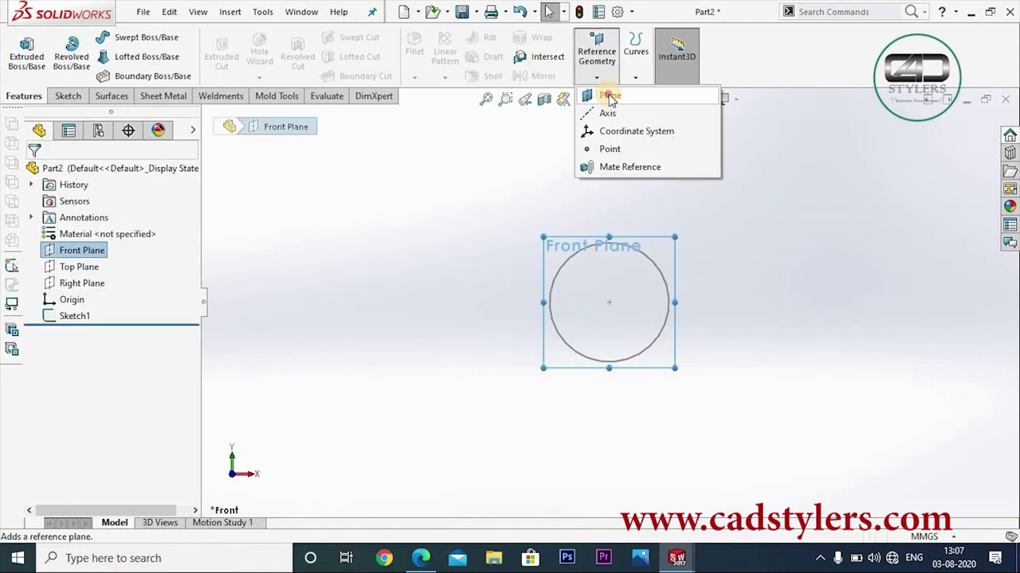
click(610, 97)
middle_drag(719, 359, 673, 368)
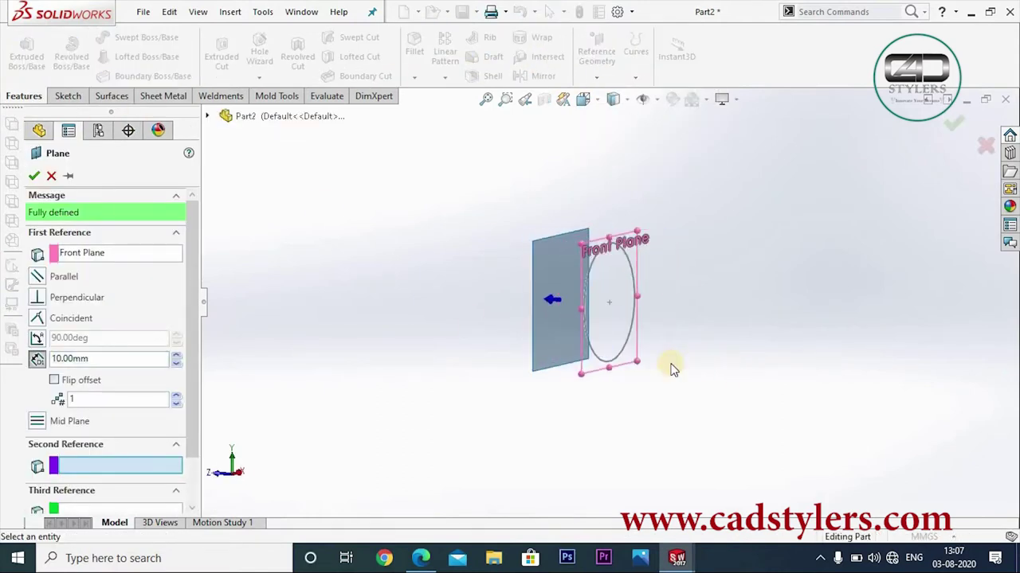
drag(114, 360, 37, 360)
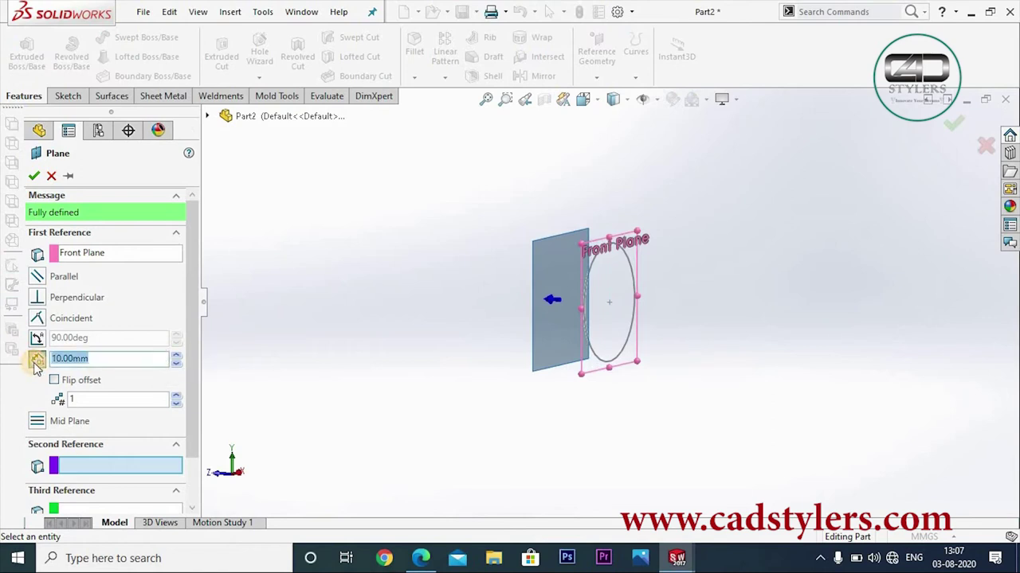
text(12)
text(1.2)
key(Return)
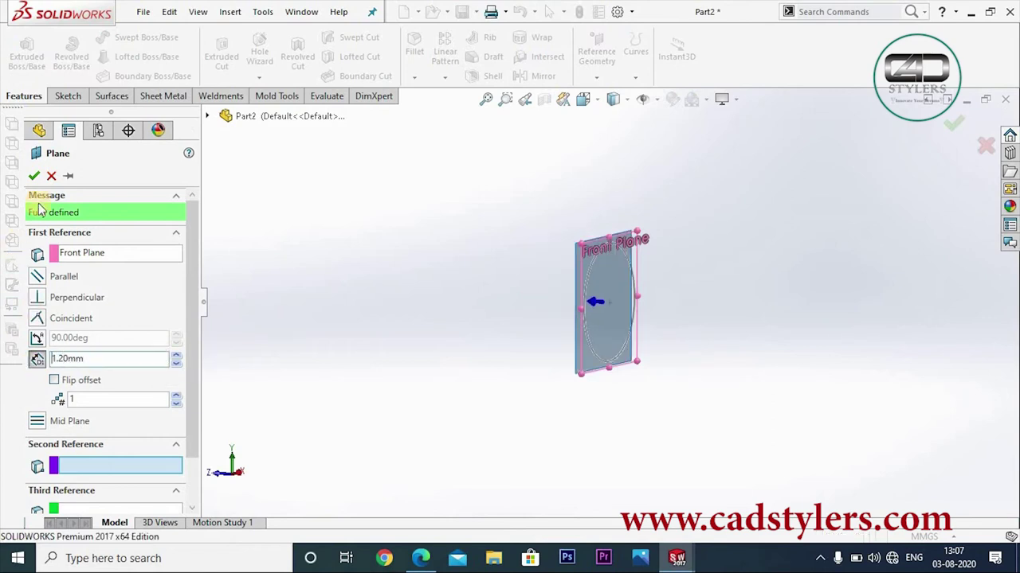
click(33, 176)
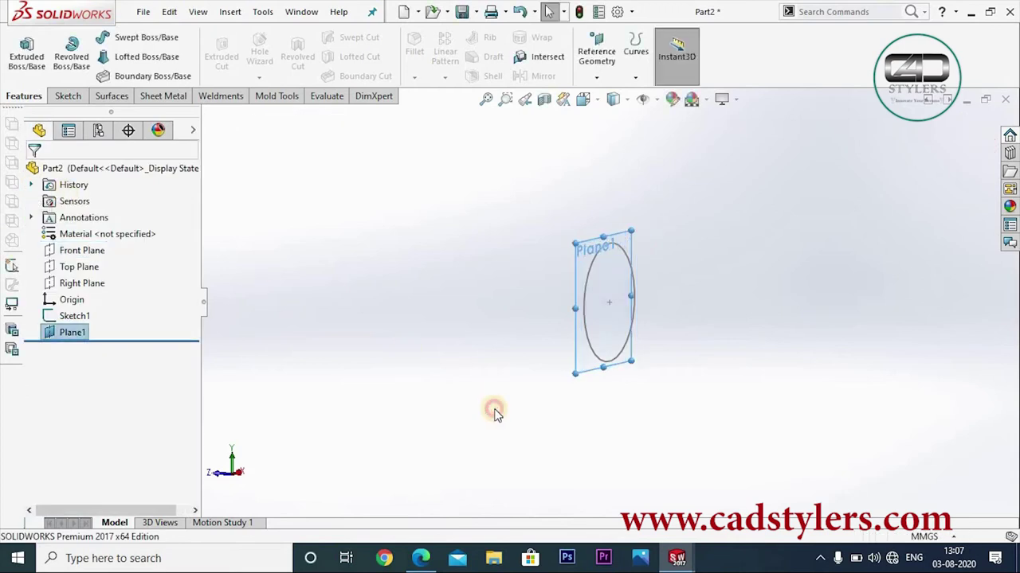
- Start a sketch on Plane1 and turn the view Normal To it
middle_drag(494, 409, 628, 219)
click(674, 257)
right_click(668, 241)
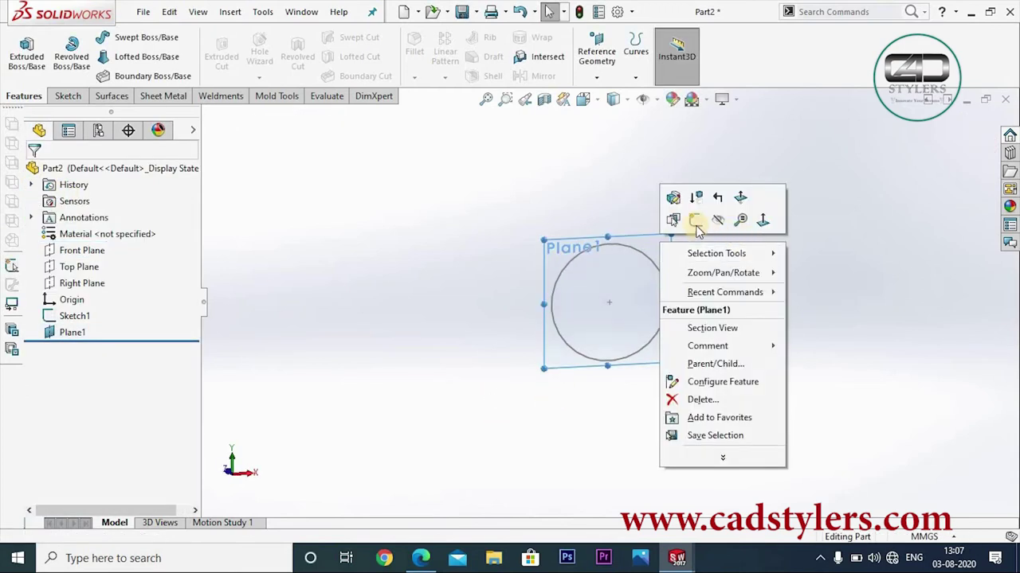
click(691, 225)
key(space)
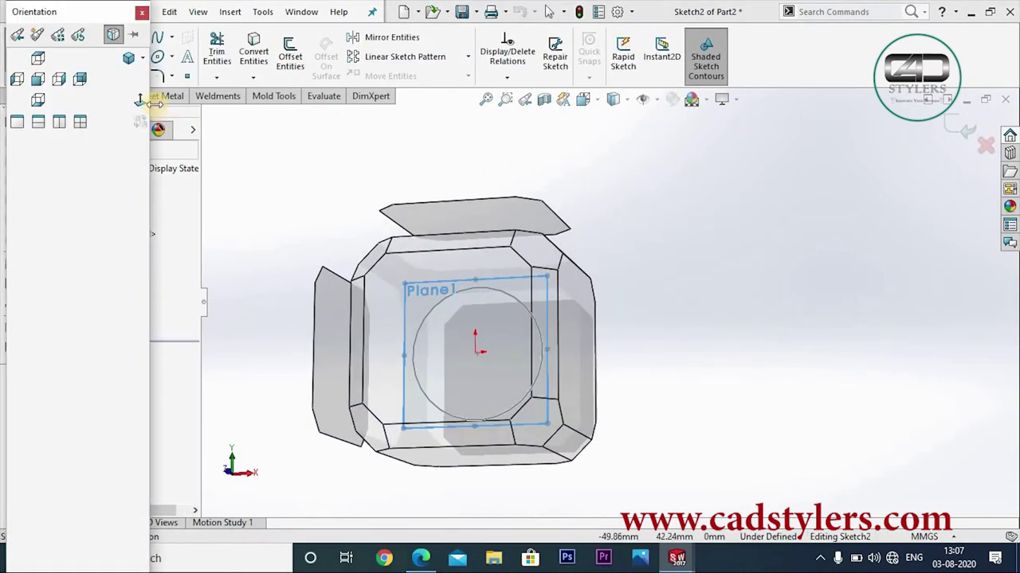
click(138, 104)
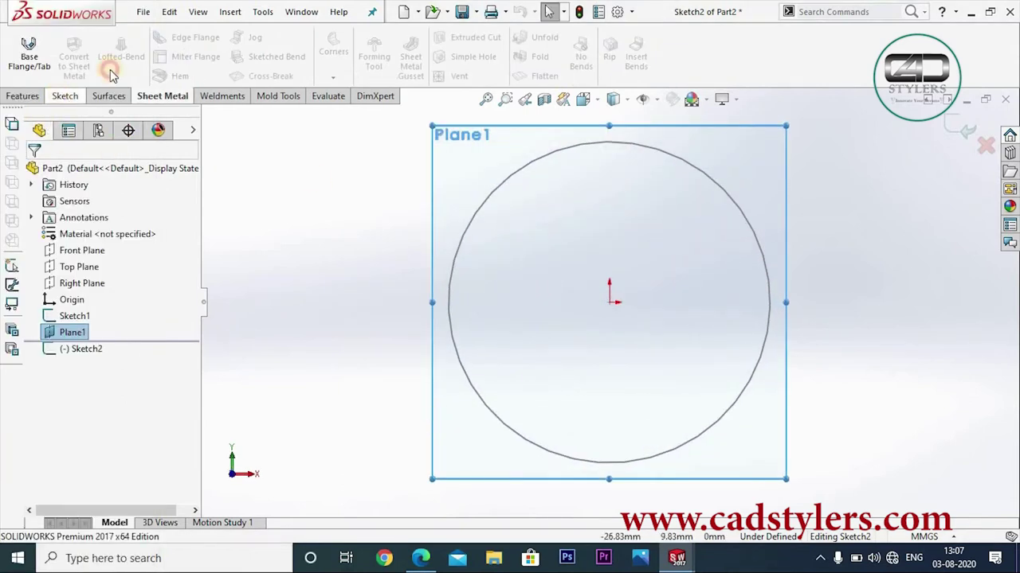
- Draw a circle centred on the origin, dimension it Ø20 mm, and exit the sketch
click(65, 96)
click(157, 56)
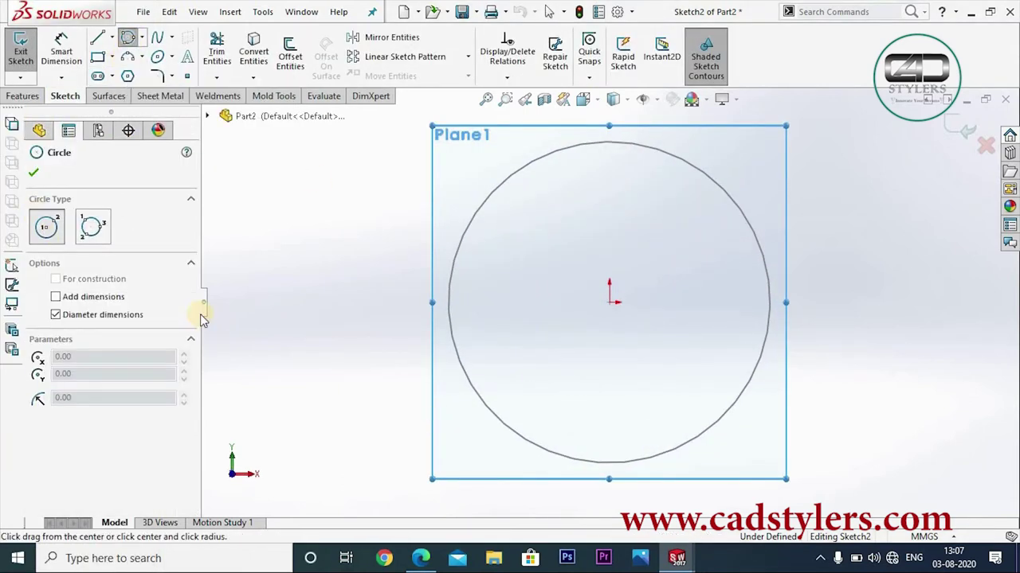
click(609, 301)
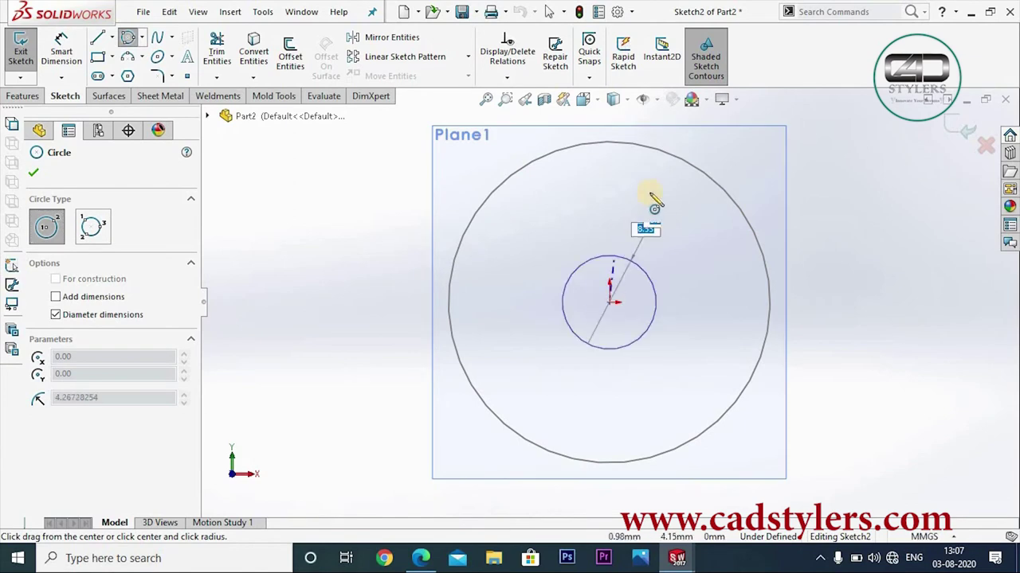
click(655, 167)
right_click(659, 175)
click(700, 184)
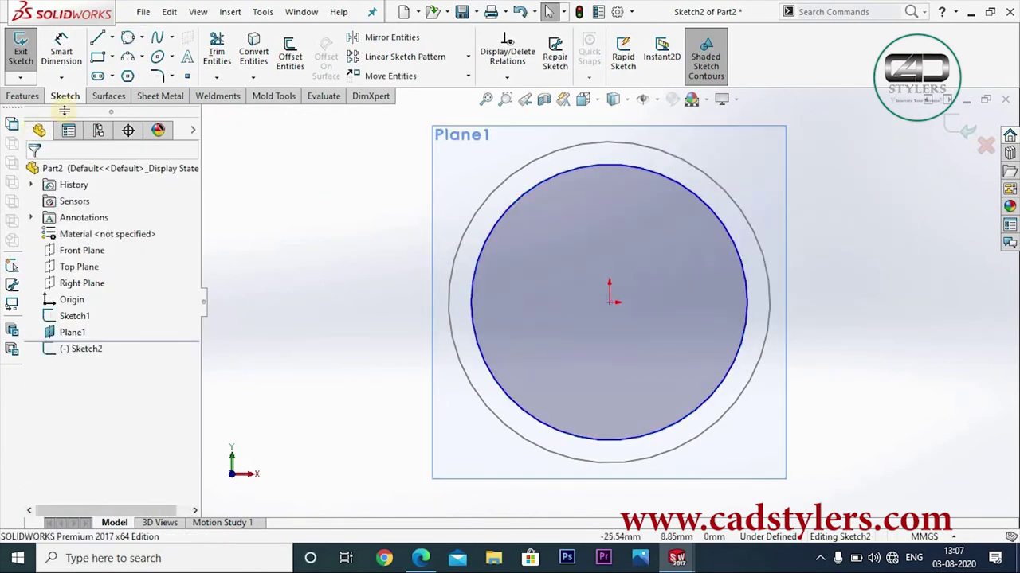
click(62, 49)
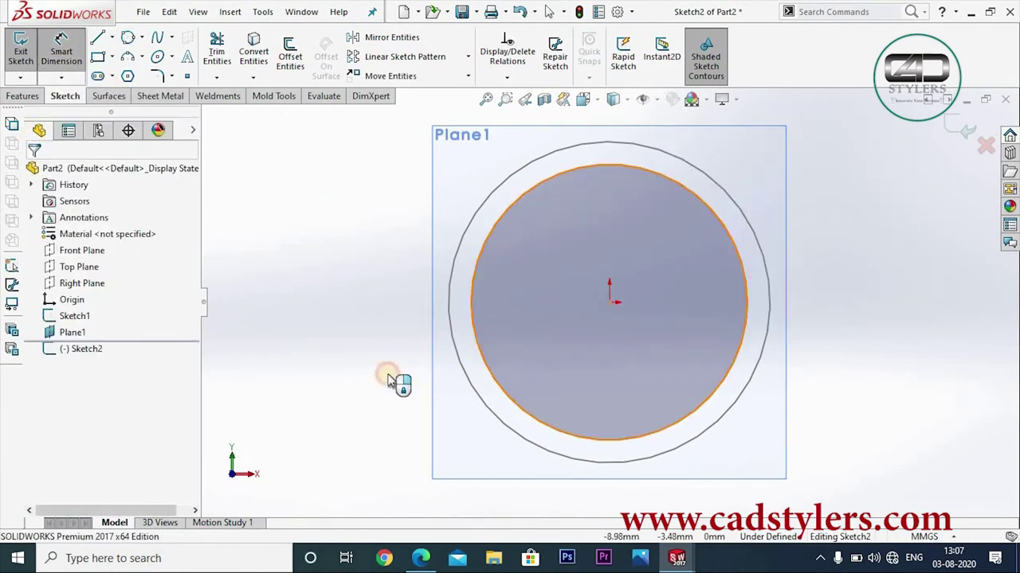
click(366, 391)
text(20)
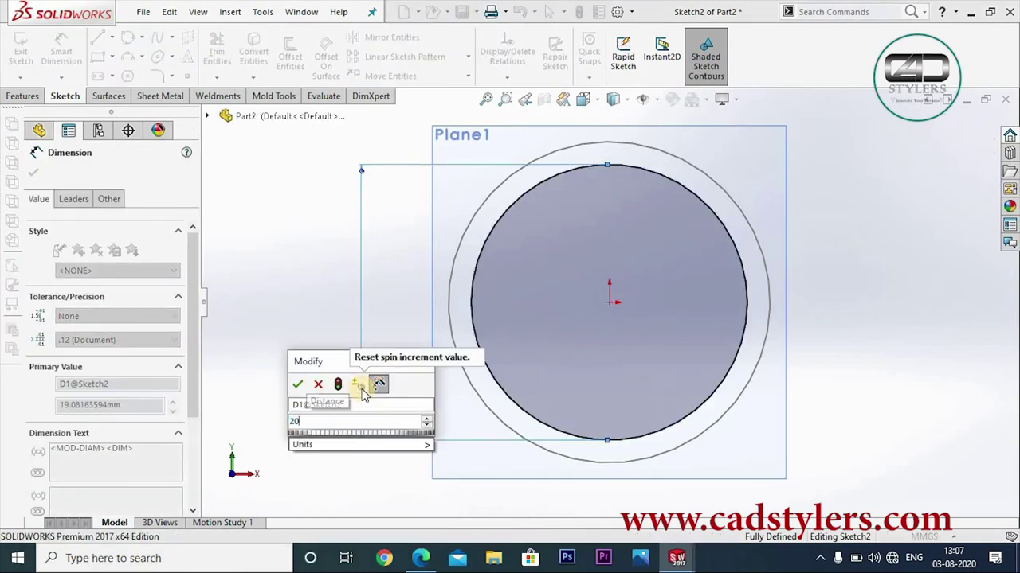
key(Return)
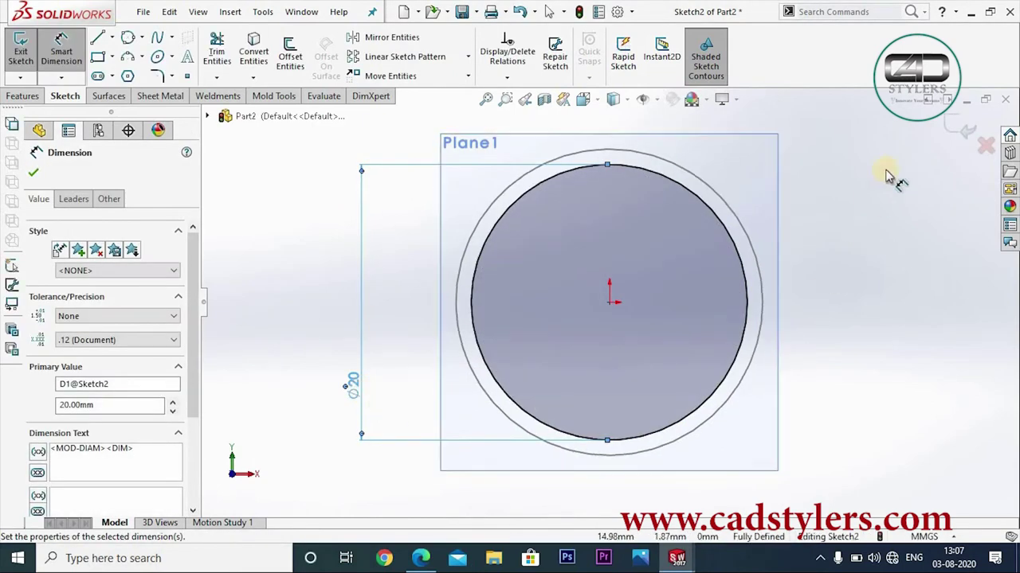
click(951, 128)
mouse_move(867, 300)
middle_down()
mouse_move(774, 336)
mouse_move(804, 307)
mouse_move(712, 383)
mouse_move(674, 432)
mouse_move(669, 342)
mouse_move(619, 382)
mouse_move(601, 428)
mouse_move(619, 410)
mouse_move(662, 423)
mouse_move(735, 353)
mouse_move(742, 361)
mouse_move(761, 310)
mouse_move(735, 359)
mouse_move(720, 292)
mouse_move(661, 307)
middle_up()
scroll(511, 282, down, 3)
middle_drag(581, 346, 581, 364)
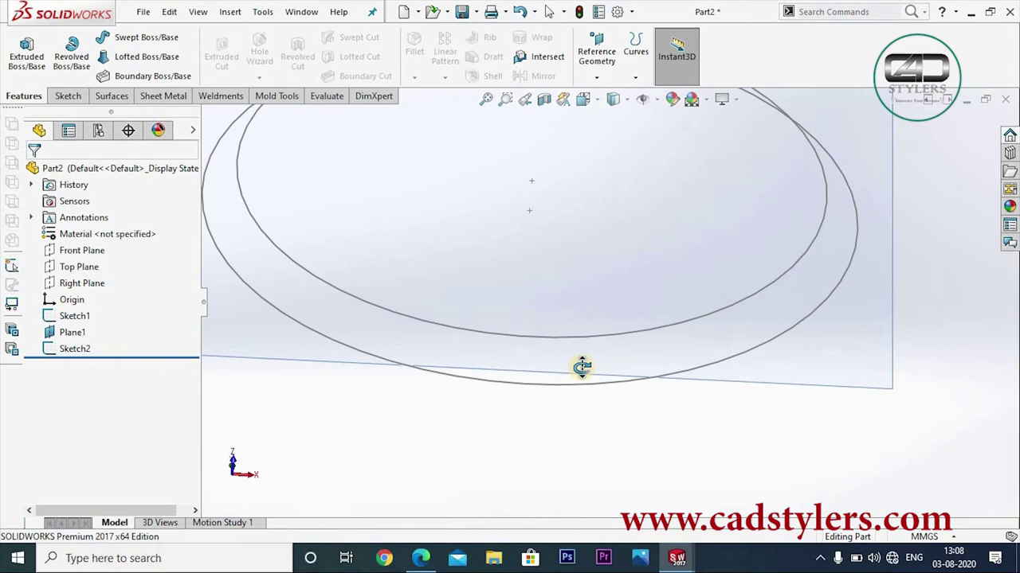
scroll(587, 375, up, 3)
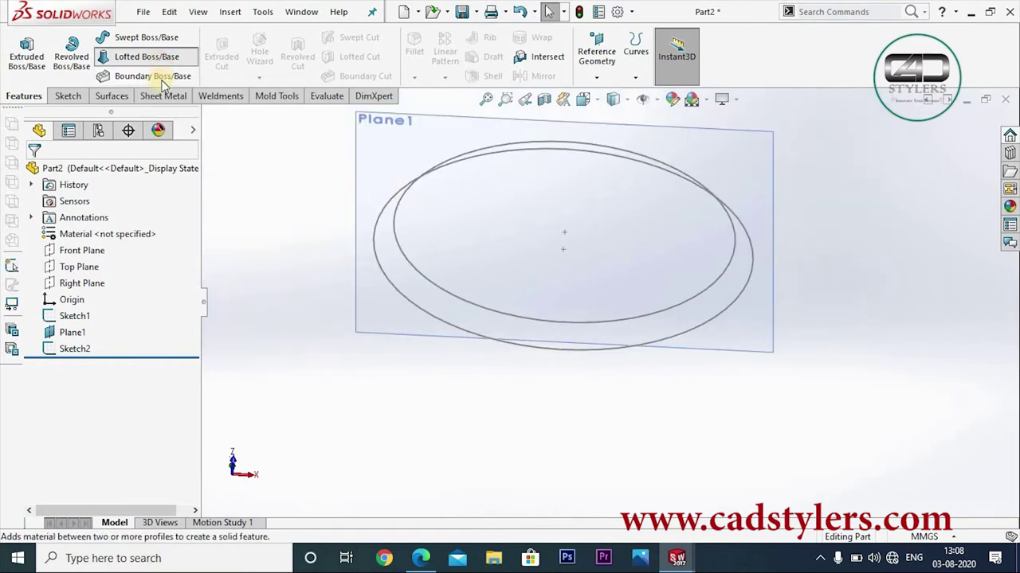
click(139, 56)
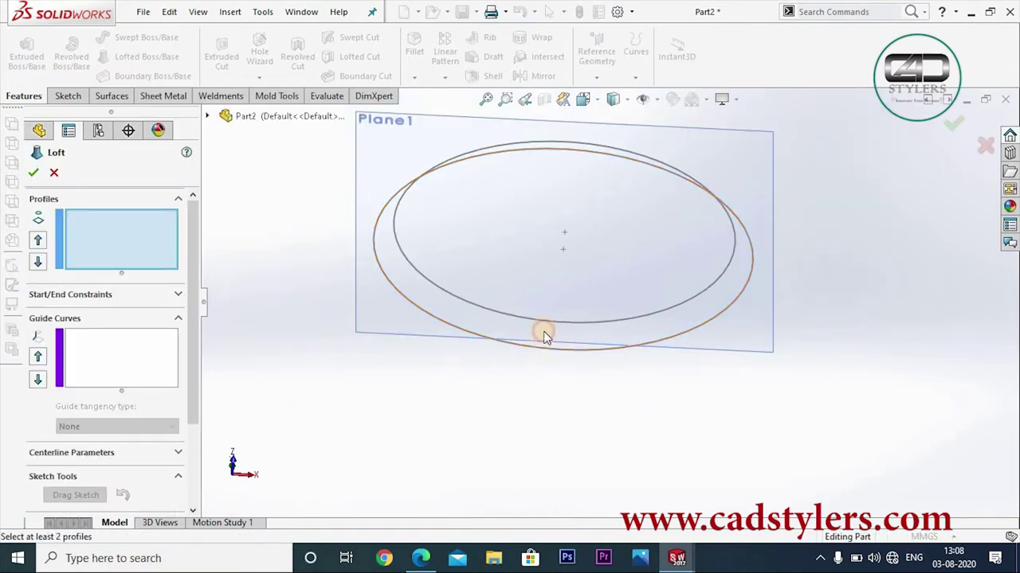
click(544, 337)
click(543, 321)
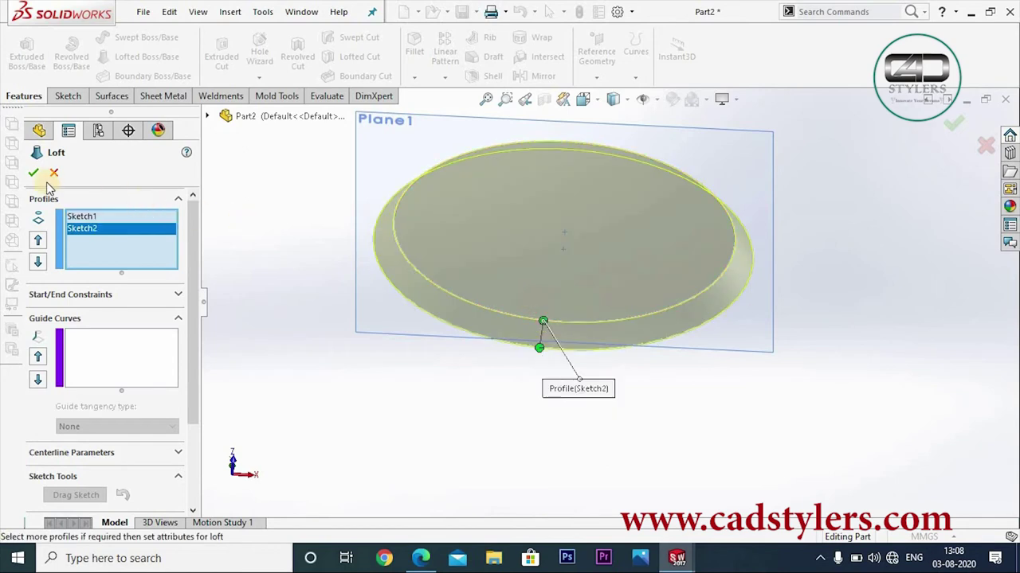
key(Return)
mouse_move(432, 401)
middle_down()
mouse_move(438, 300)
mouse_move(421, 389)
middle_up()
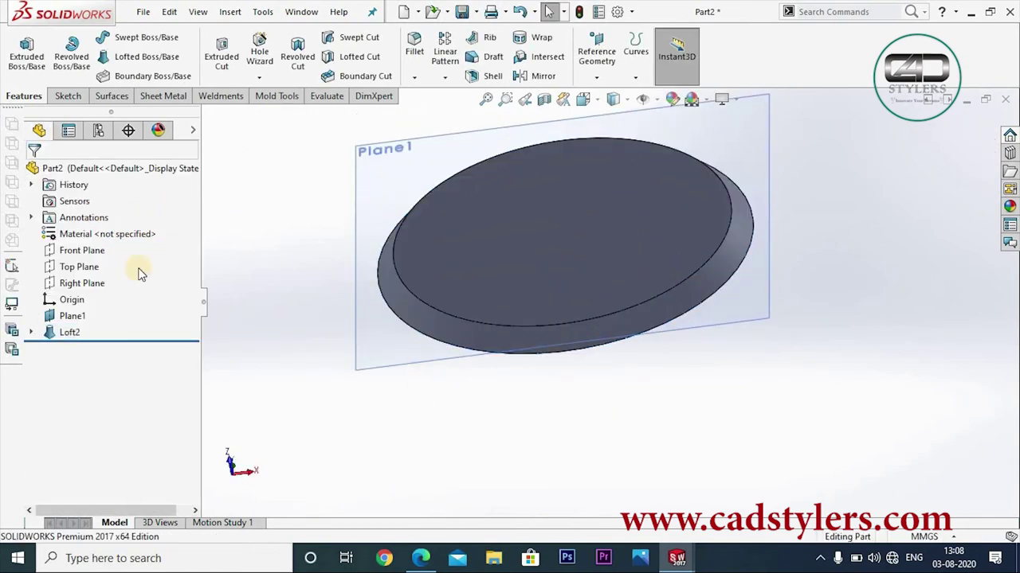
right_click(84, 346)
key(Escape)
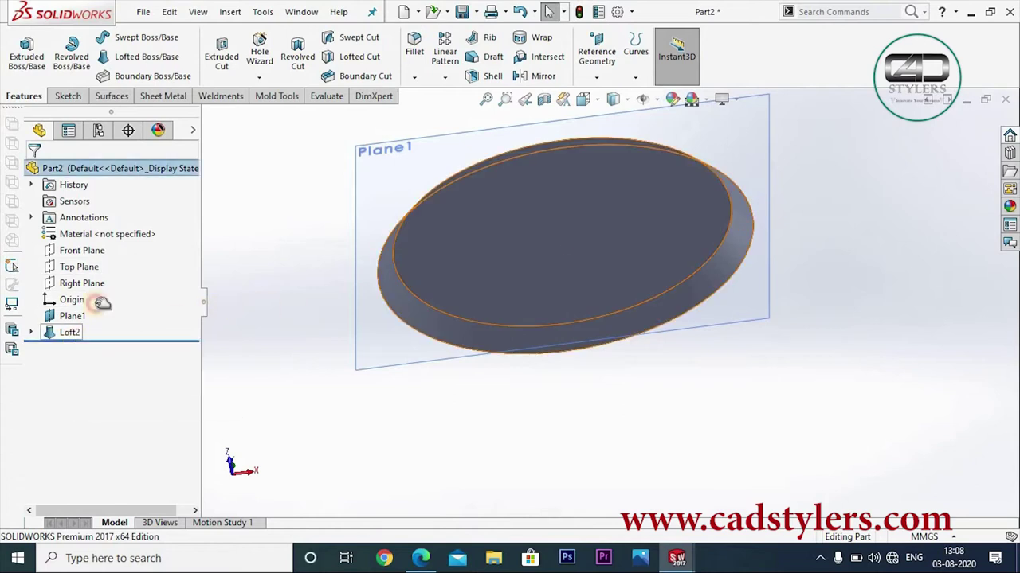
right_click(72, 332)
click(104, 341)
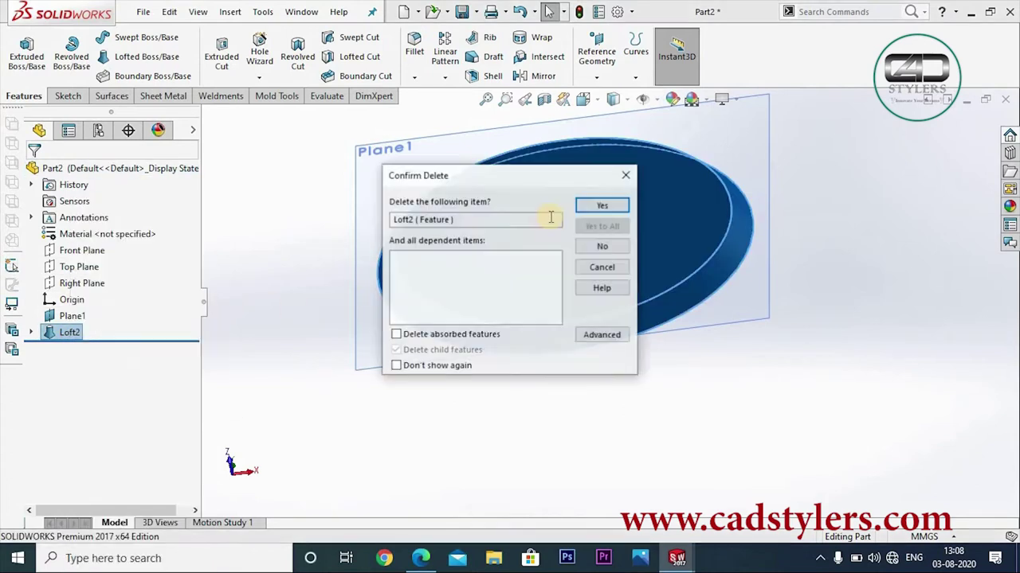
key(Return)
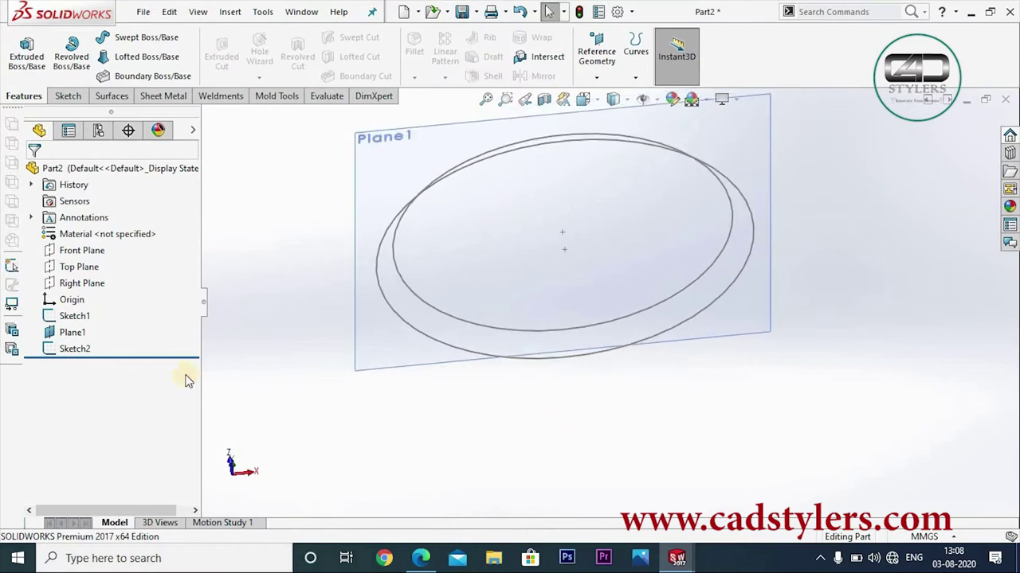
click(75, 318)
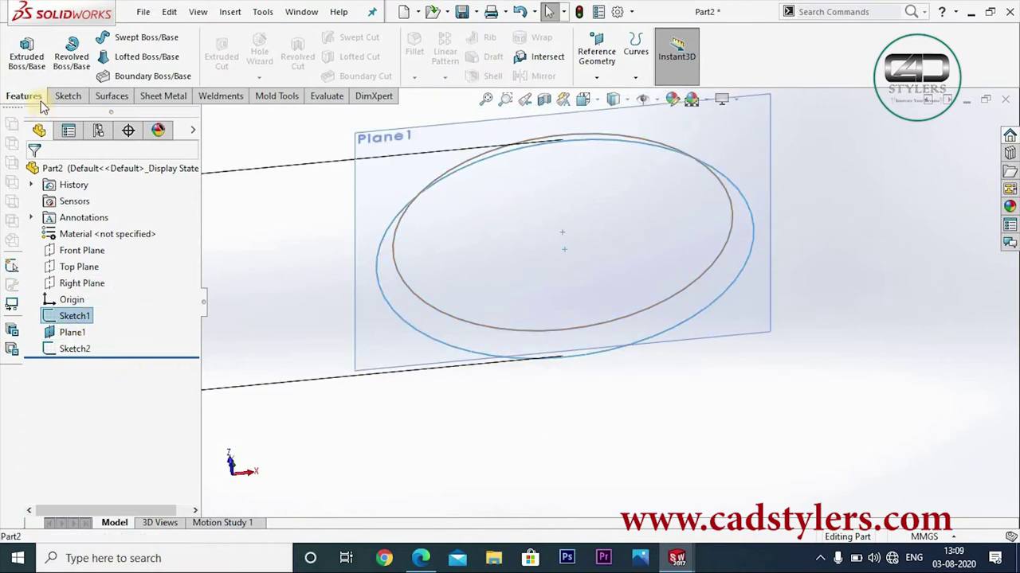
- Set the Boss-Extrude to Blind 1.20 mm with Draft enabled at 5.00°
click(26, 54)
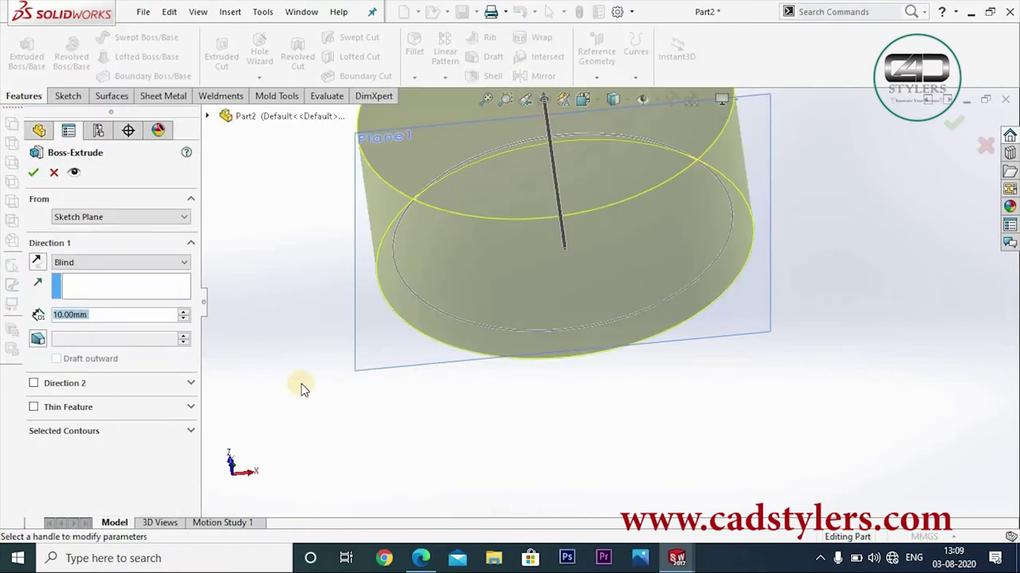
text(1.2)
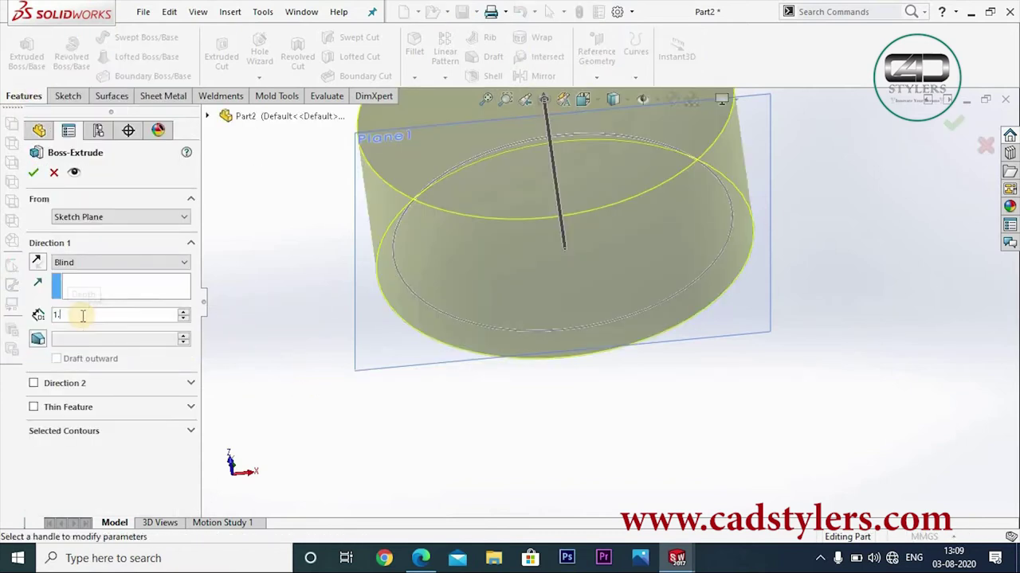
key(Return)
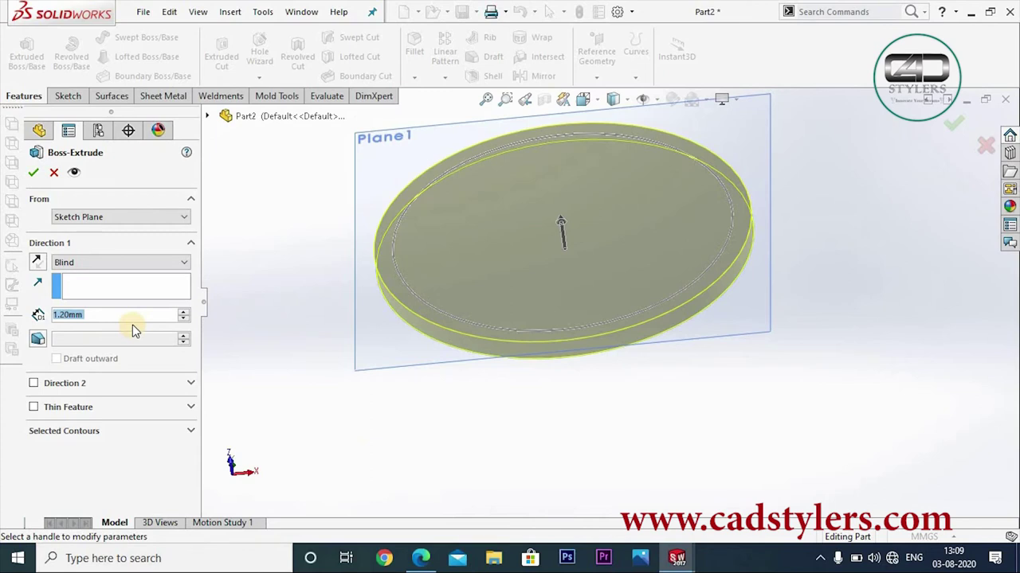
click(37, 337)
click(100, 263)
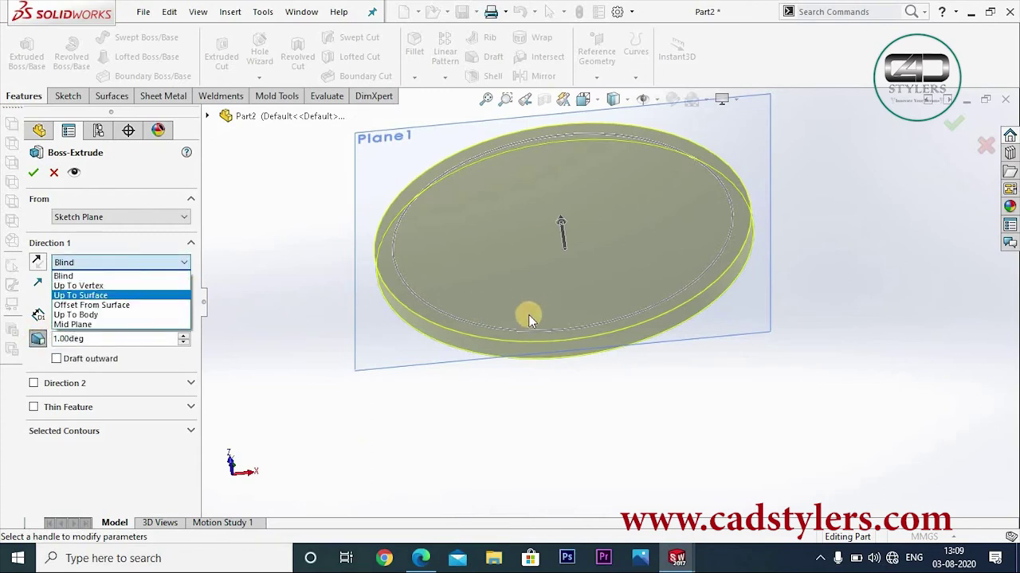
click(260, 325)
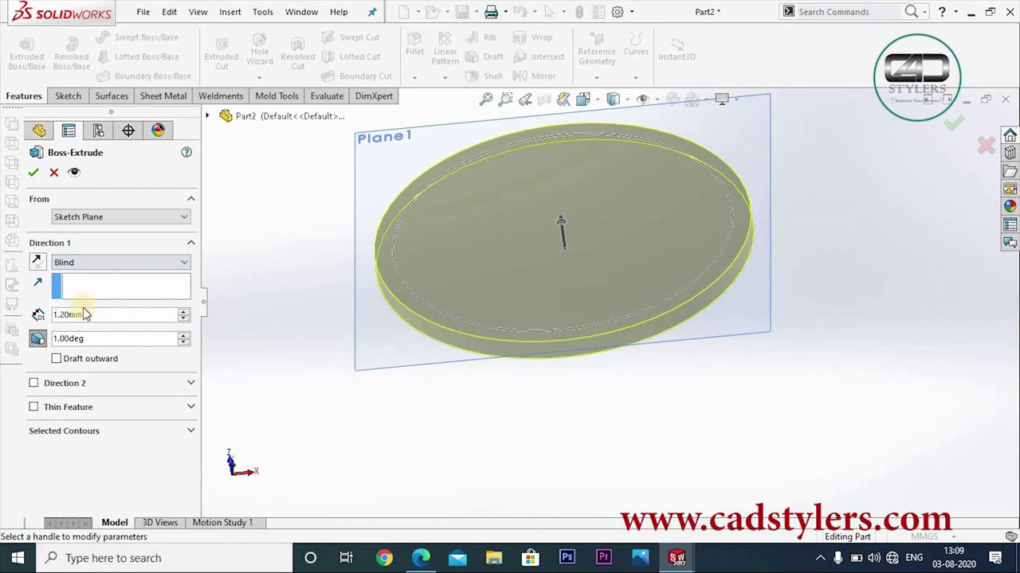
double_click(127, 339)
scroll(285, 345, up, 4)
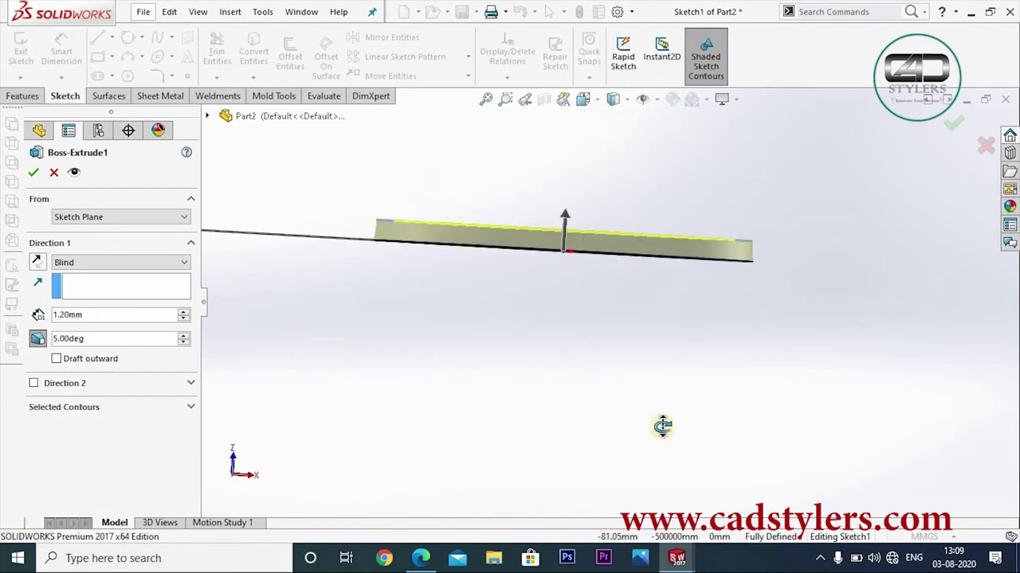
- Preview the 1.20 mm extrusion with trial draft angles of 15°, 30° and 50°
middle_drag(573, 257, 398, 258)
scroll(491, 343, up, 3)
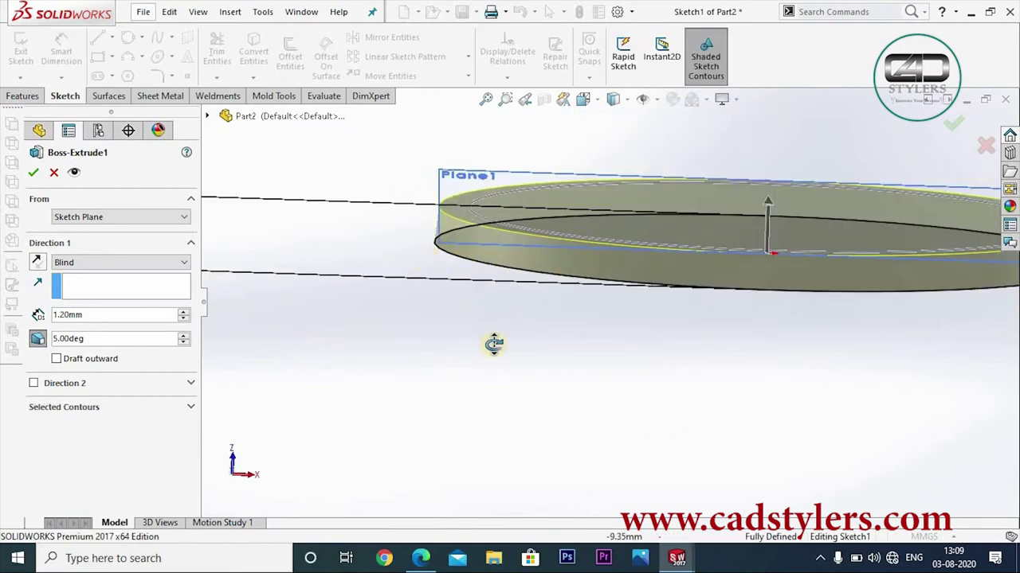
middle_drag(491, 344, 491, 332)
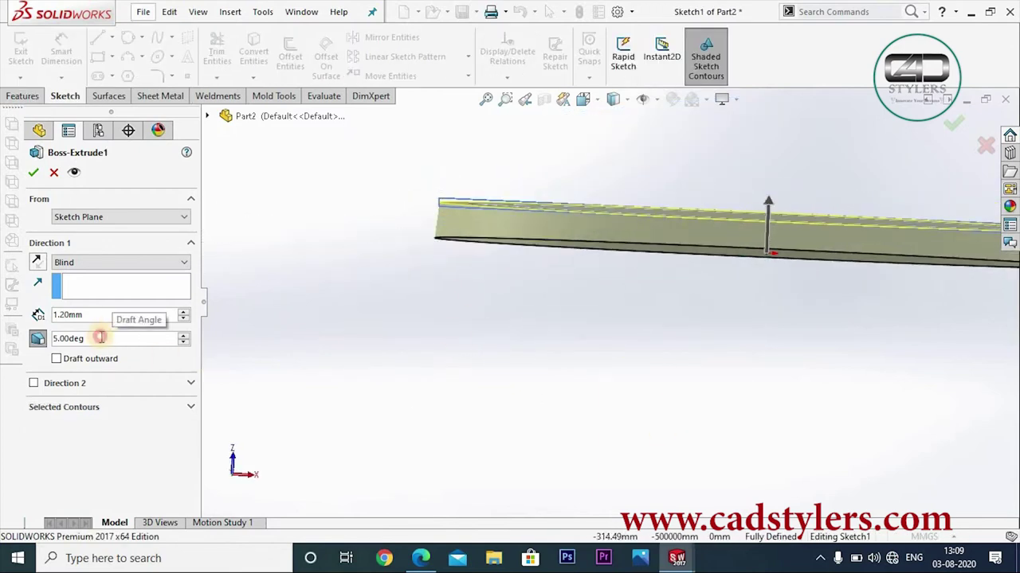
text(15)
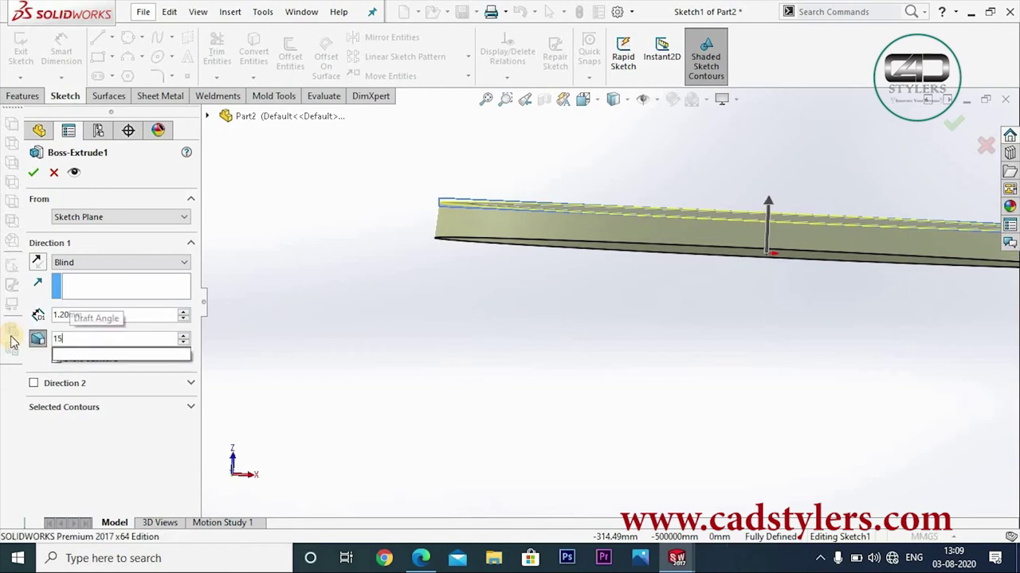
key(Return)
mouse_move(360, 345)
middle_down()
mouse_move(603, 357)
mouse_move(597, 380)
mouse_move(613, 301)
middle_up()
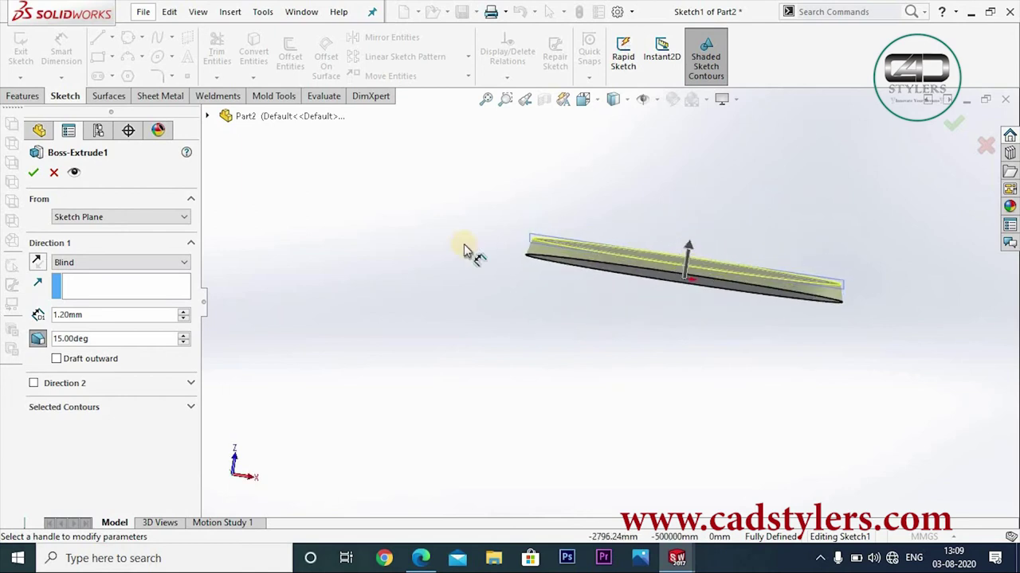
scroll(465, 249, down, 5)
middle_drag(587, 340, 587, 325)
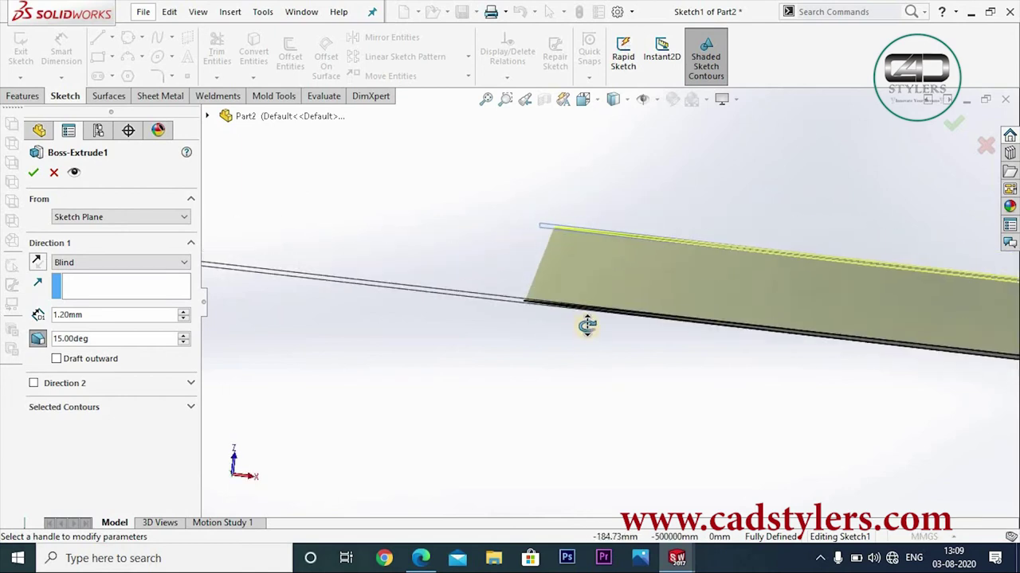
click(132, 338)
text(30)
key(Return)
mouse_move(420, 282)
middle_down()
mouse_move(423, 339)
mouse_move(423, 286)
mouse_move(431, 325)
middle_up()
scroll(618, 262, down, 2)
click(102, 339)
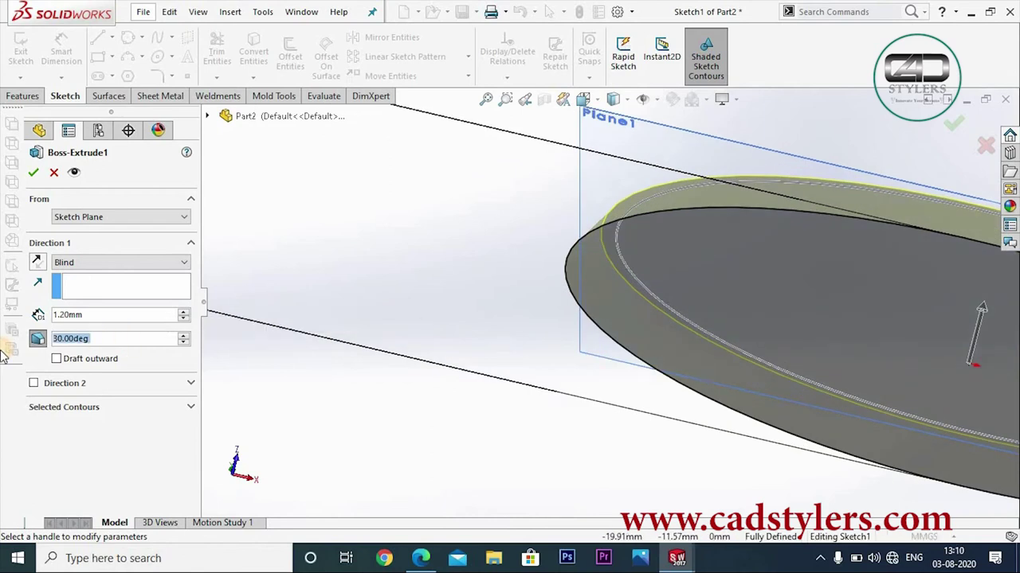
text(50)
key(Return)
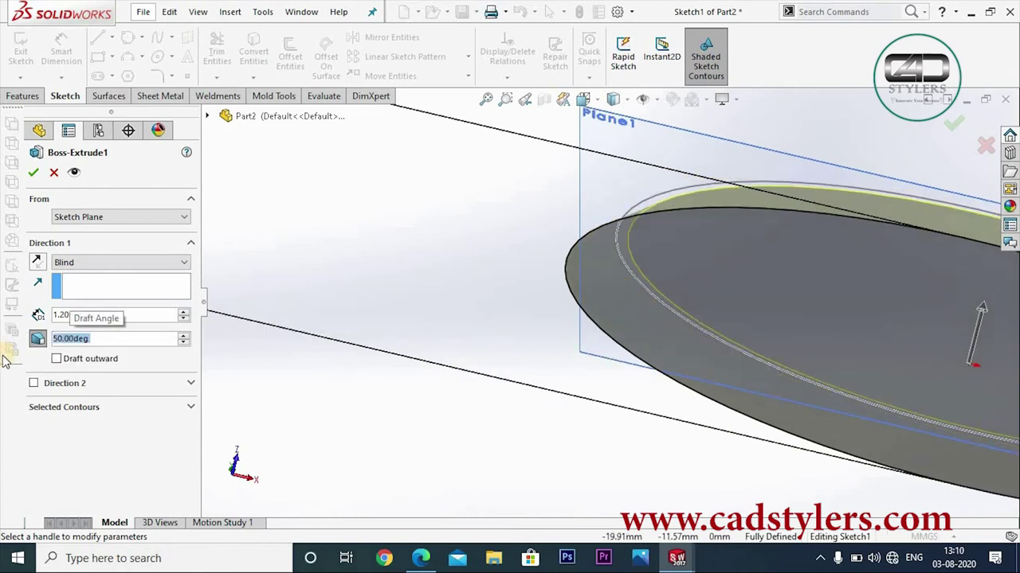
- Refine the draft through 40°, 43° and 42° to 42.50° and confirm the extrusion
mouse_move(354, 384)
middle_down()
mouse_move(387, 330)
mouse_move(391, 348)
middle_up()
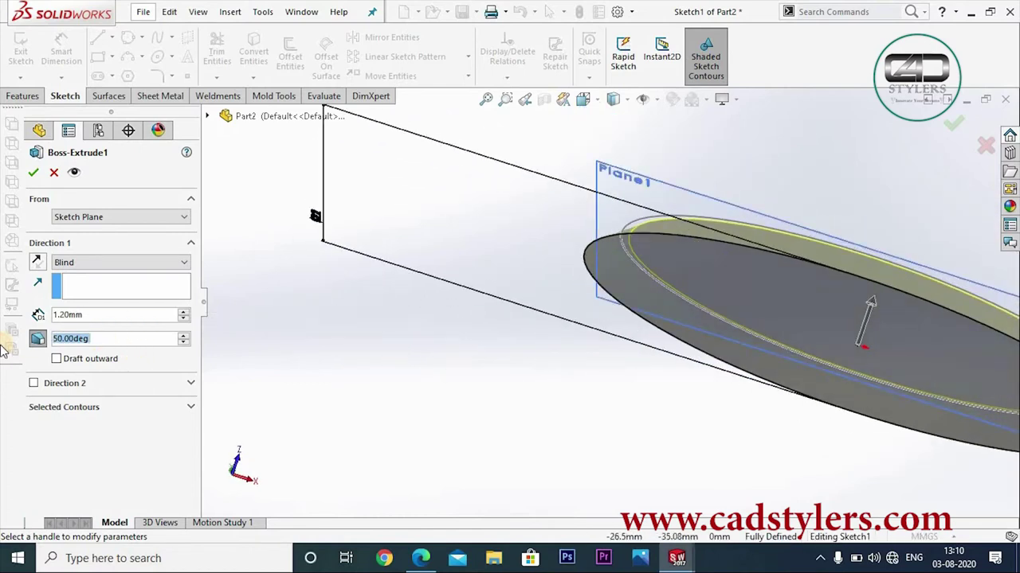
text(40)
key(Return)
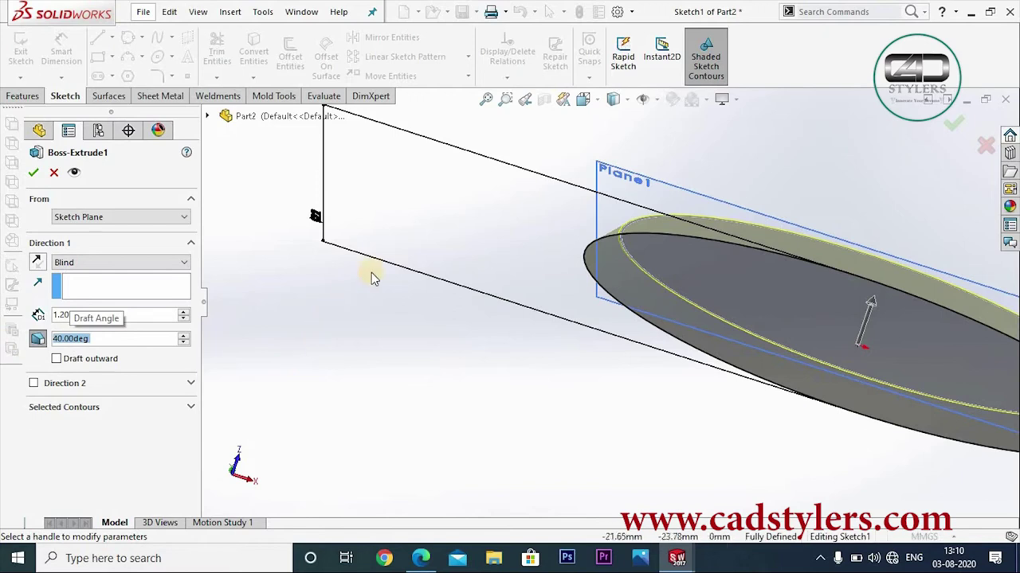
scroll(357, 337, down, 2)
scroll(658, 334, down, 2)
scroll(658, 334, down, 2)
scroll(657, 334, down, 2)
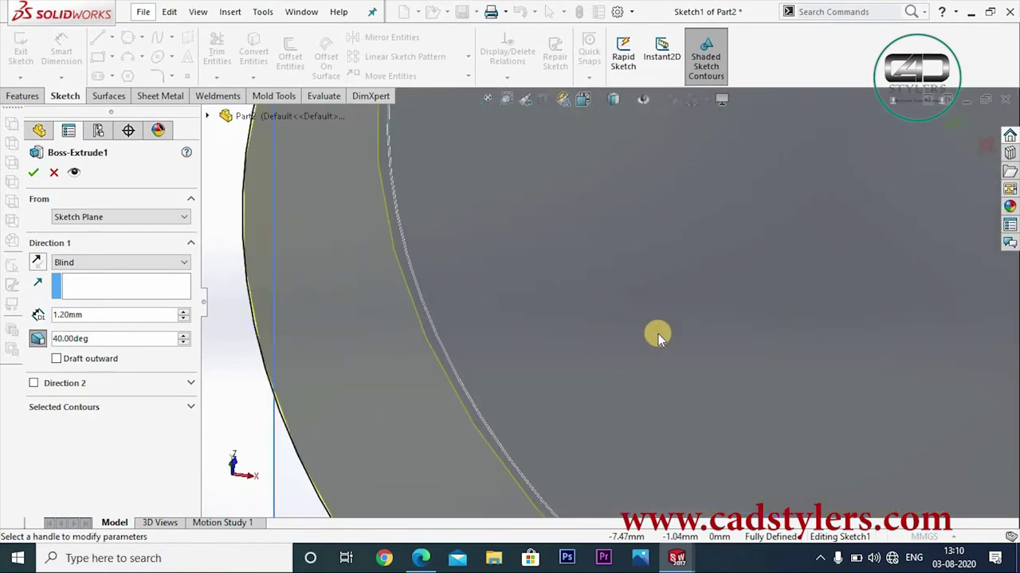
scroll(658, 333, up, 2)
middle_drag(657, 335, 659, 240)
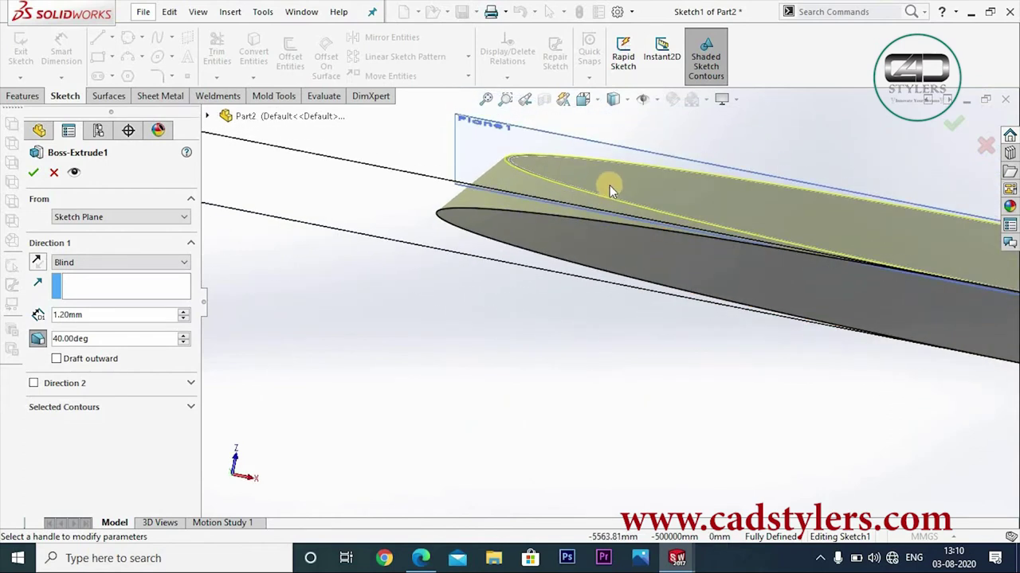
scroll(609, 185, down, 3)
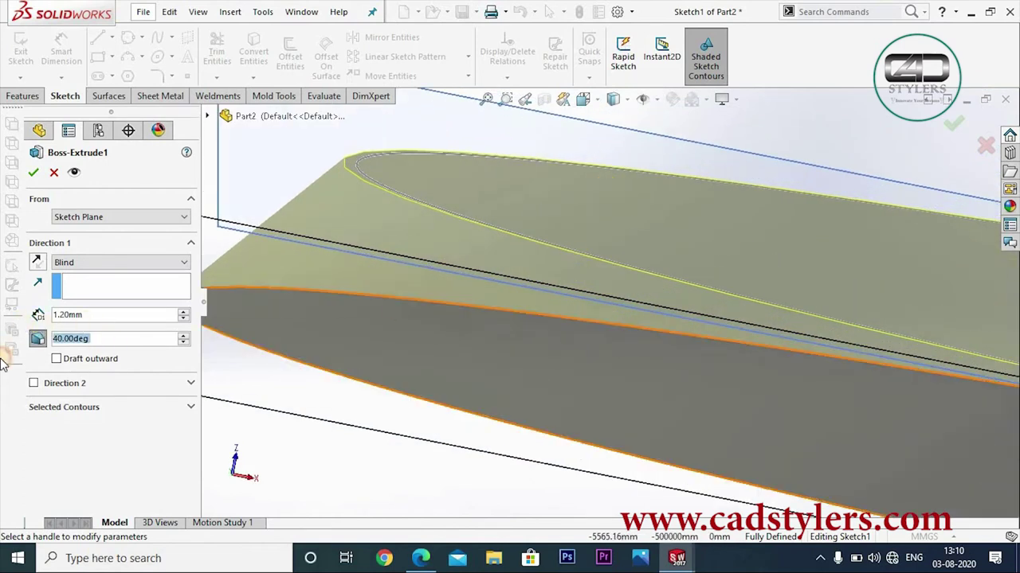
text(43)
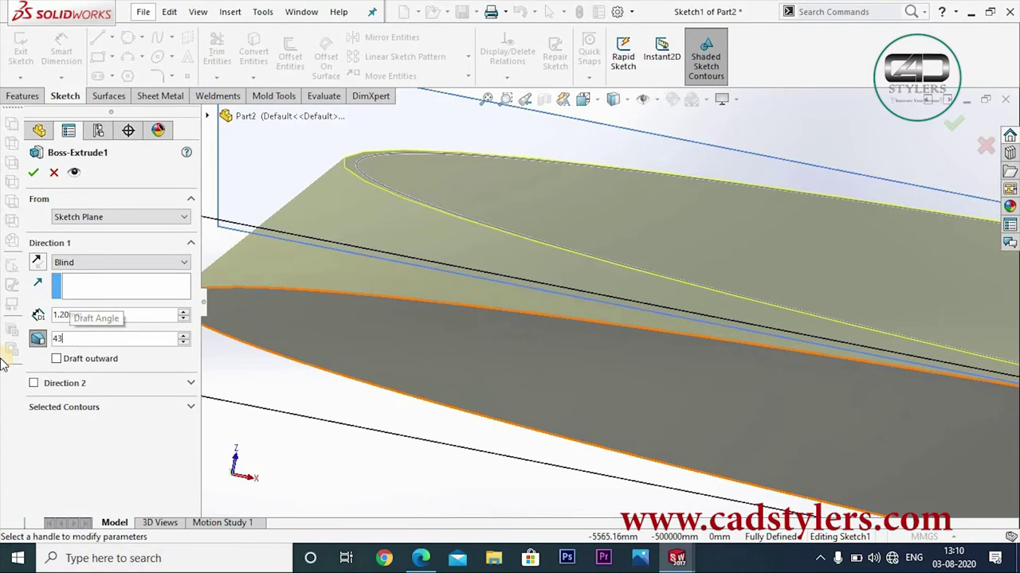
key(Return)
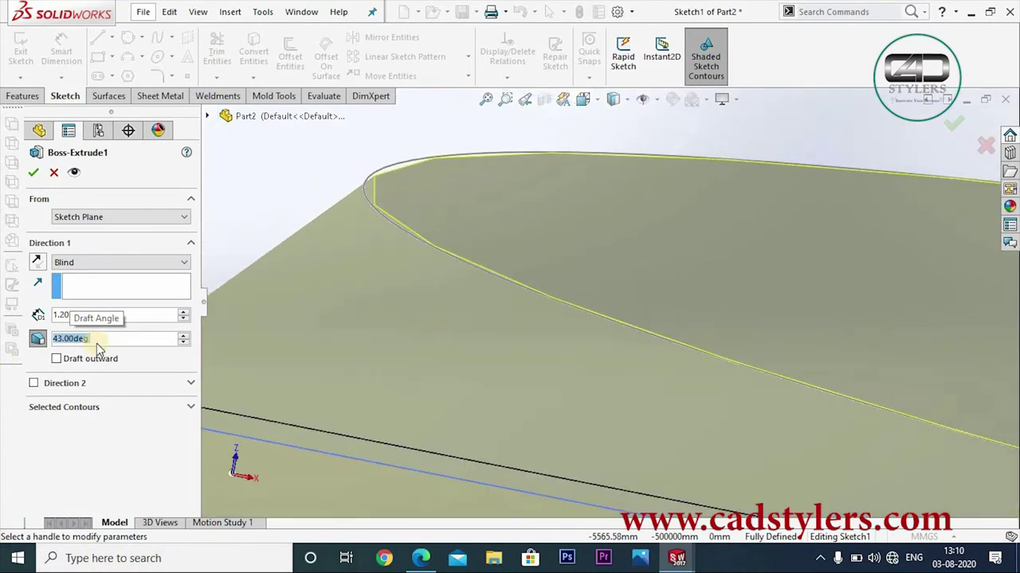
text(42)
key(Return)
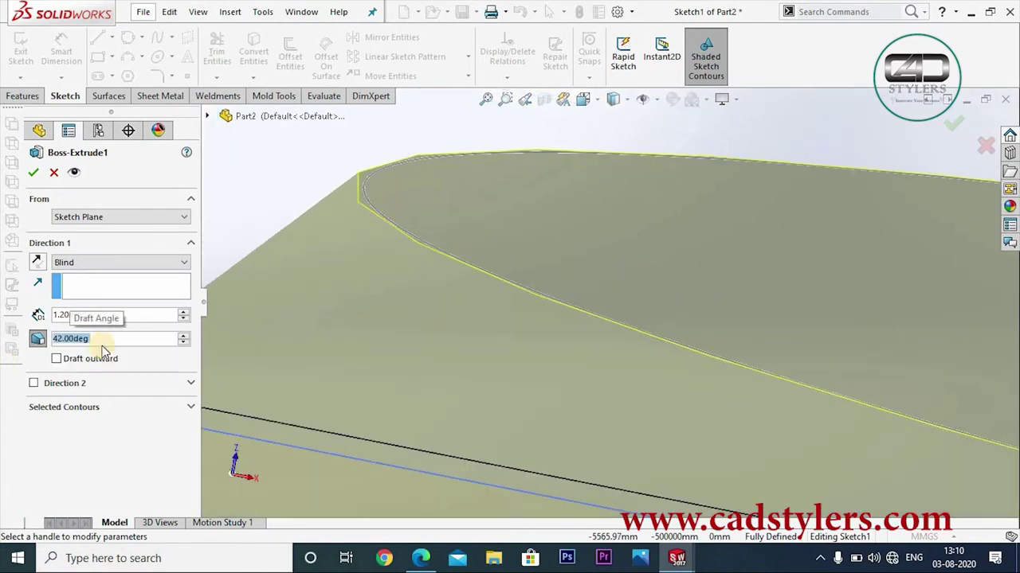
text(42.5)
key(Return)
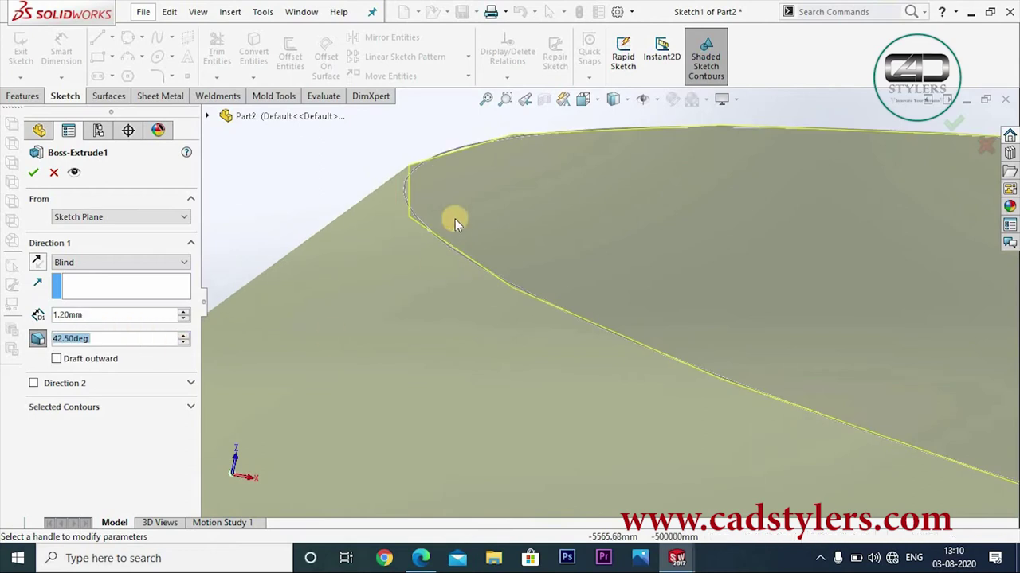
mouse_move(434, 253)
middle_down()
mouse_move(417, 306)
mouse_move(749, 307)
mouse_move(712, 425)
mouse_move(691, 346)
middle_up()
key(Return)
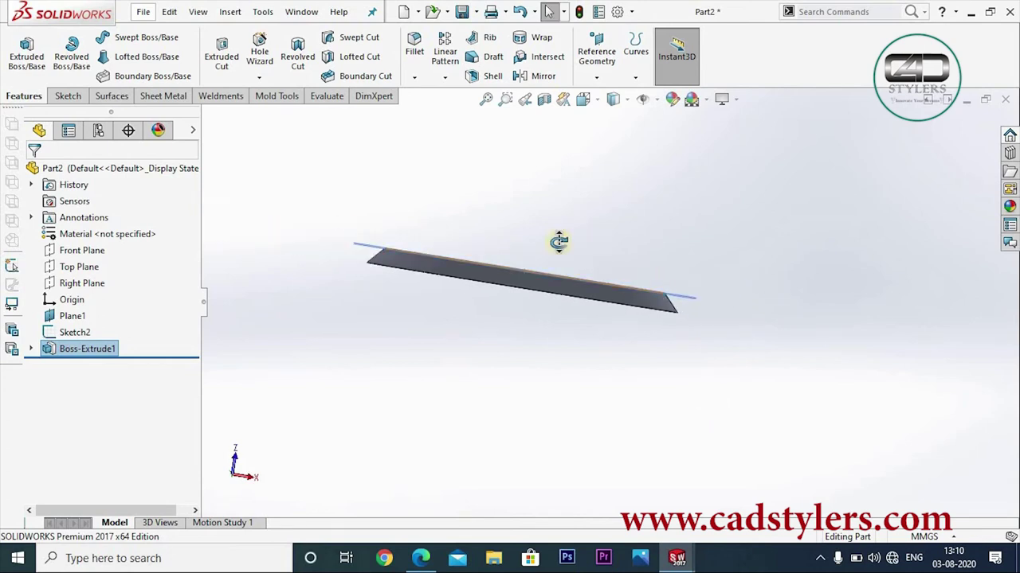
- Delete the Boss-Extrude1 feature
middle_drag(558, 242, 537, 337)
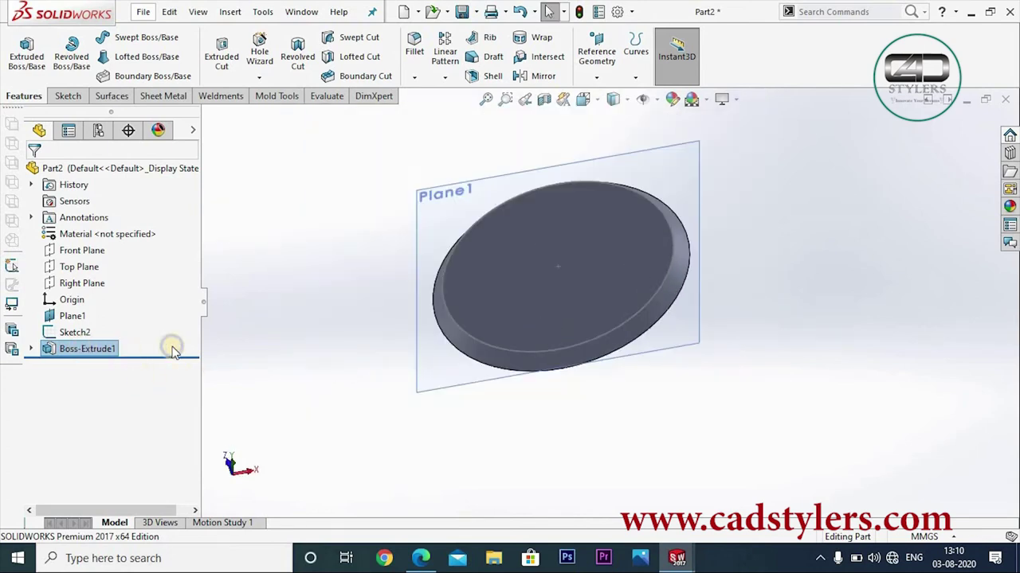
right_click(87, 349)
click(96, 360)
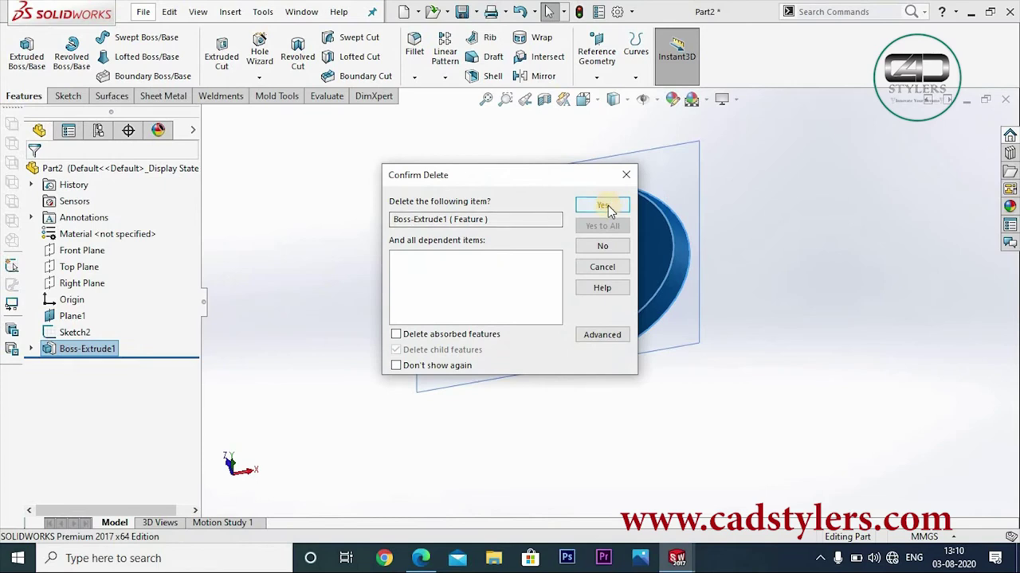
click(605, 205)
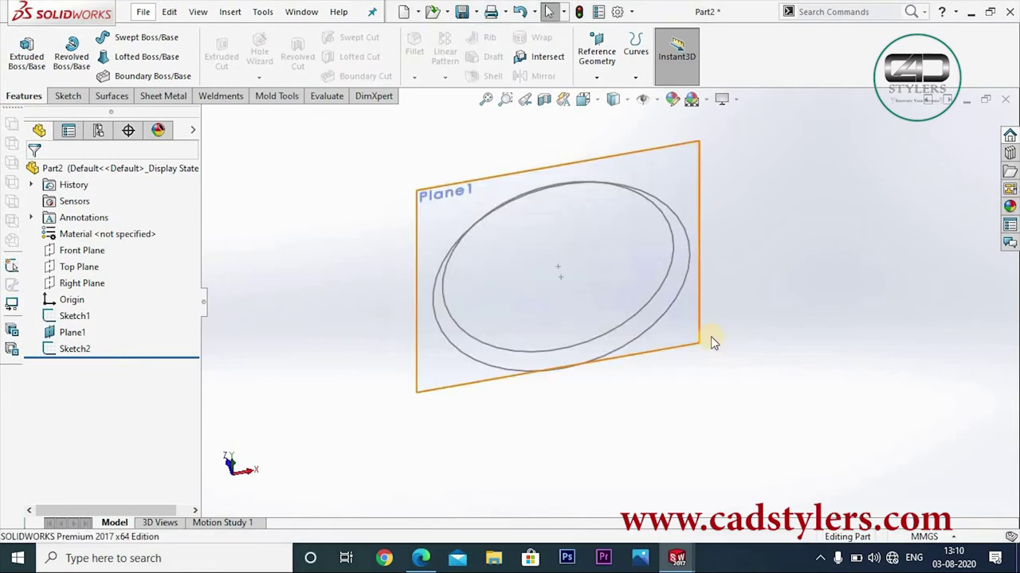
- Loft a solid disc between the Sketch1 and Sketch2 circles
click(163, 59)
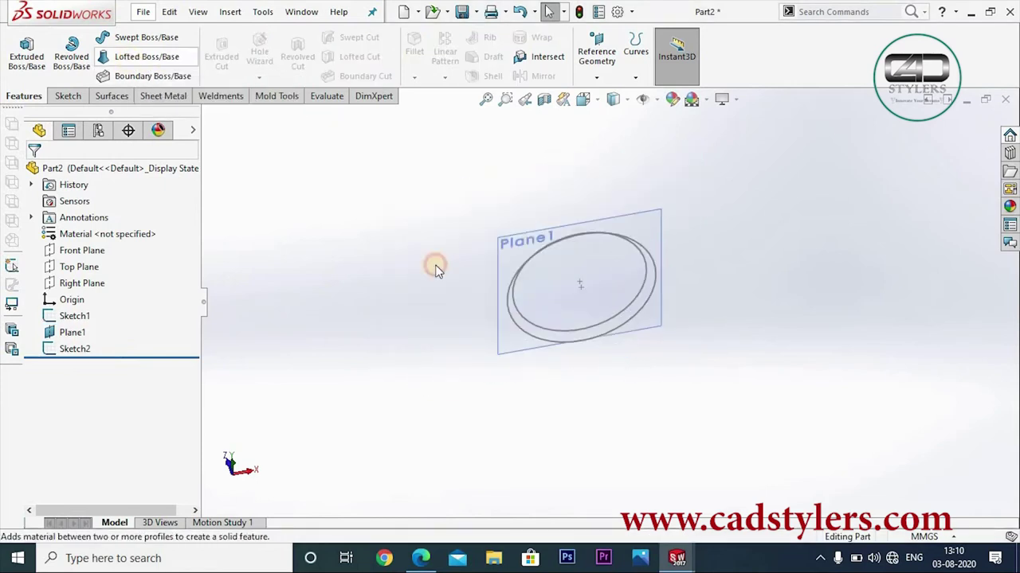
click(597, 339)
click(591, 329)
click(35, 174)
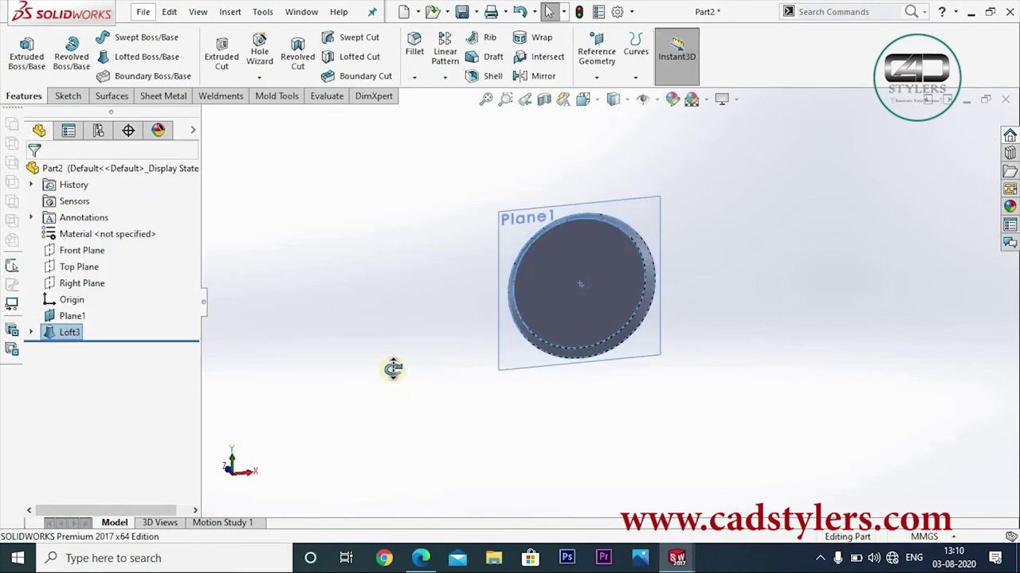
middle_drag(393, 368, 438, 390)
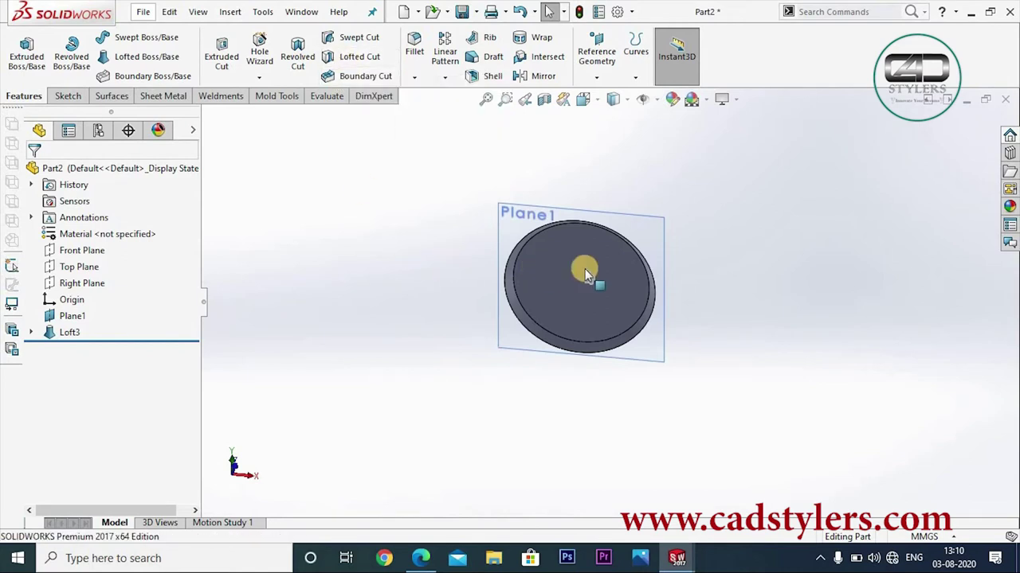
middle_drag(587, 269, 619, 282)
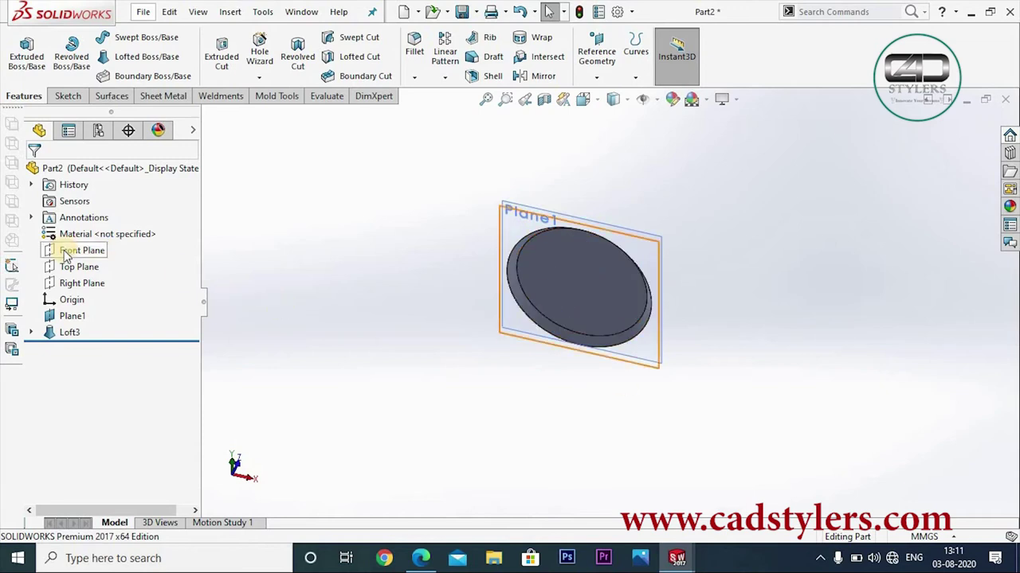
- Start a sketch on the Front Plane, view it Normal To, and draw a circle at the origin
right_click(96, 247)
click(75, 230)
key(space)
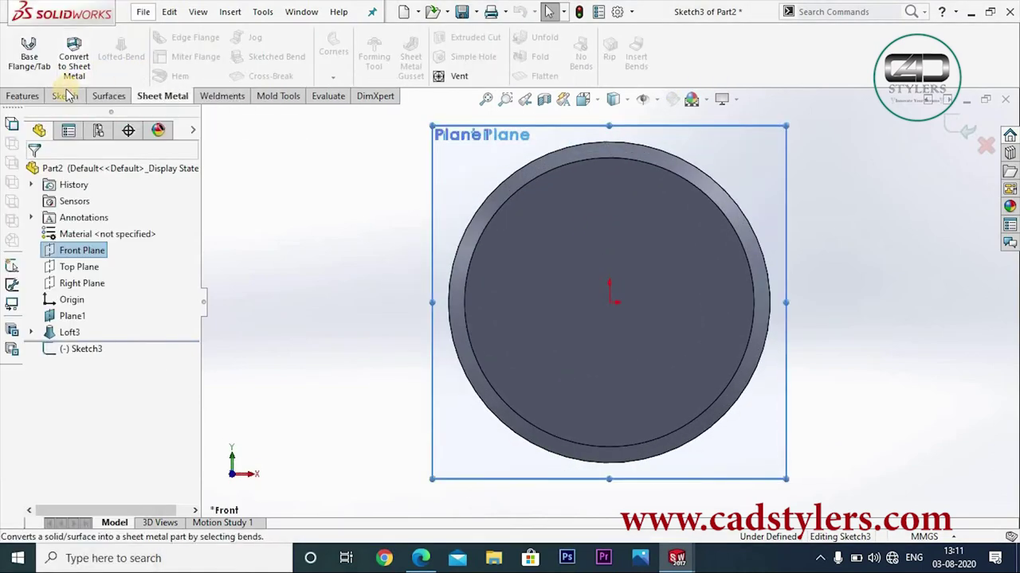
click(157, 56)
click(609, 300)
click(647, 201)
right_click(611, 198)
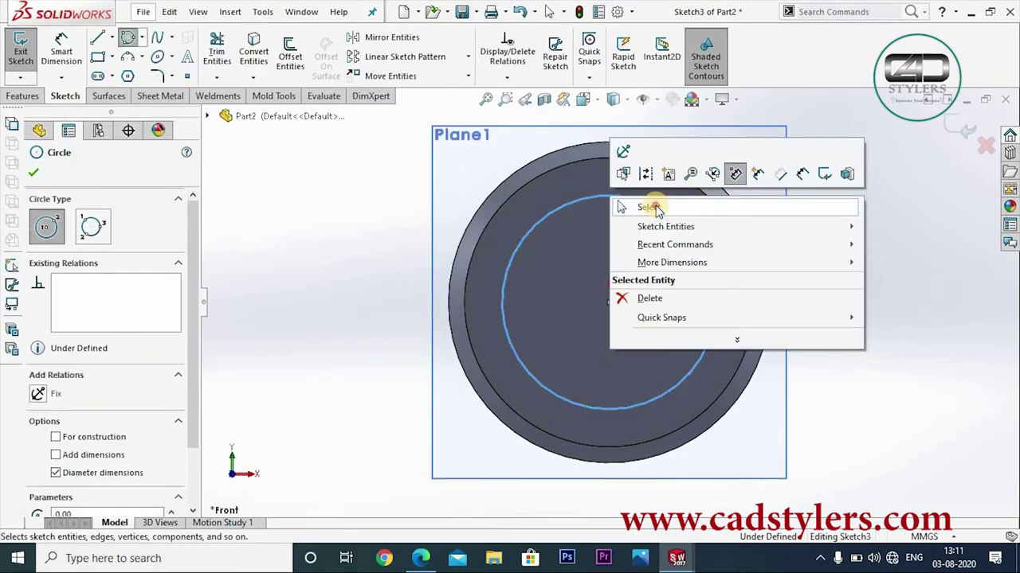
click(621, 208)
- Dimension the circle to 8.94*2 (Ø17.88) and exit the sketch
click(58, 64)
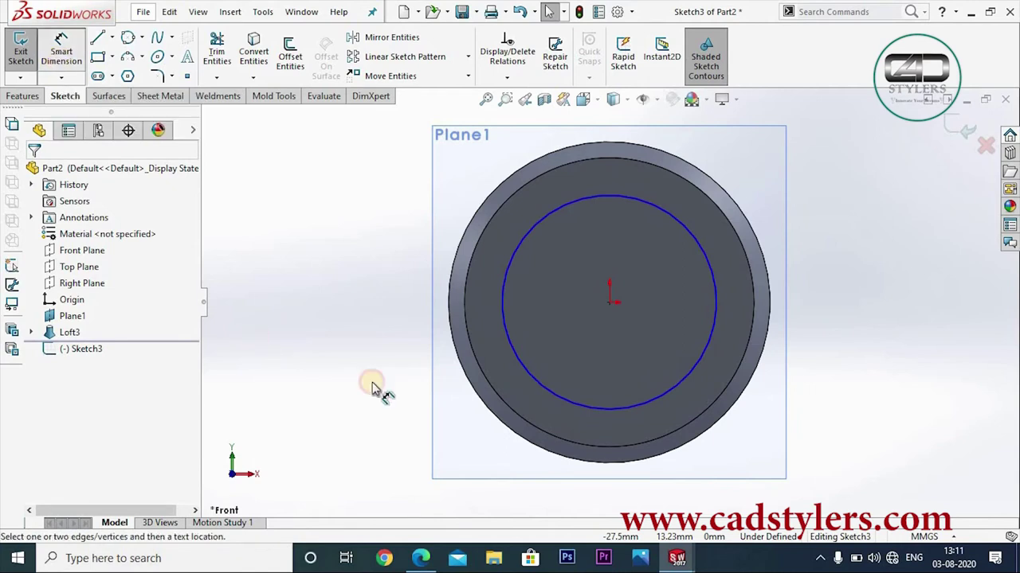
click(438, 560)
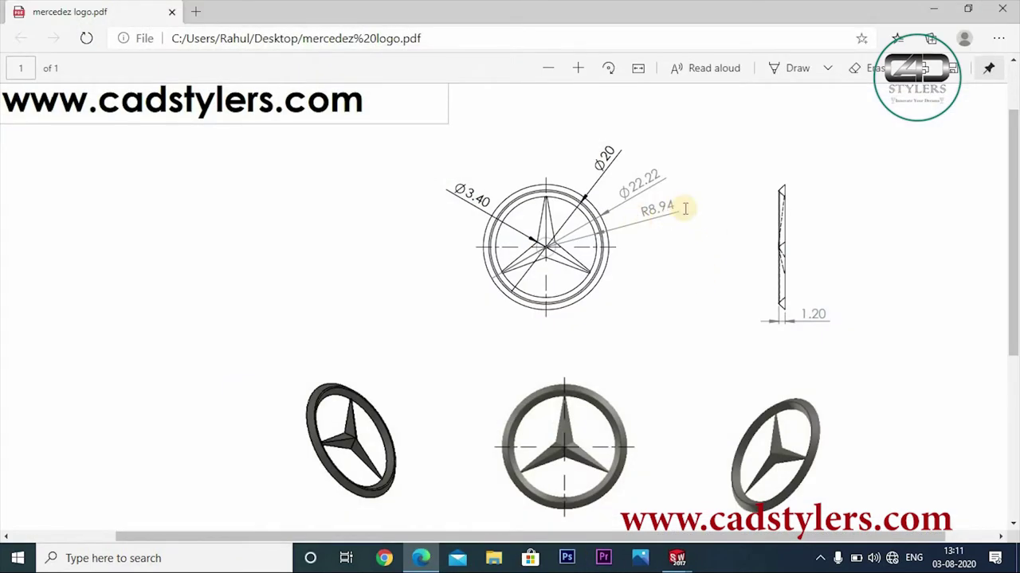
click(424, 562)
click(534, 229)
click(405, 241)
text(8.)
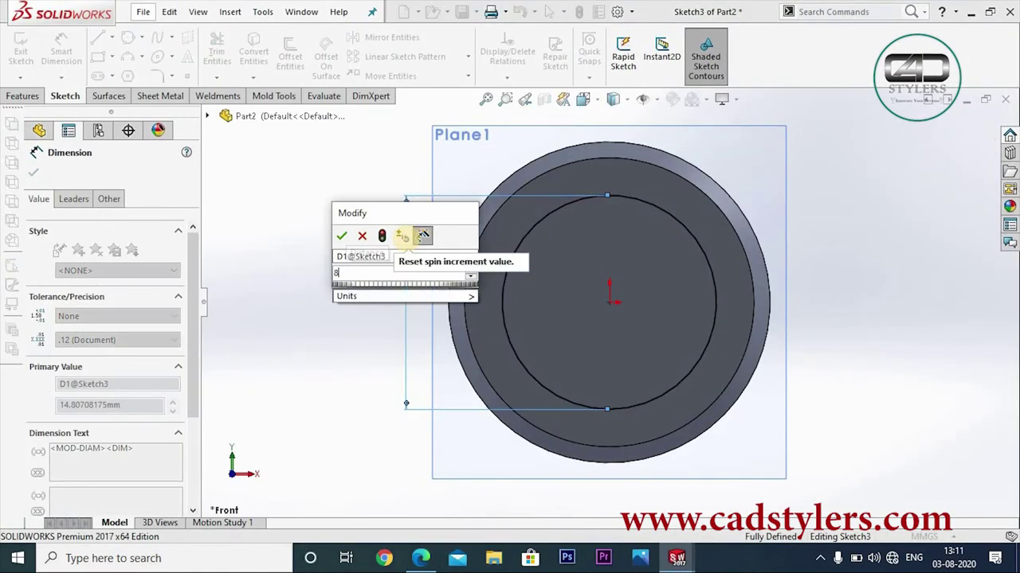
text(94*2)
key(Return)
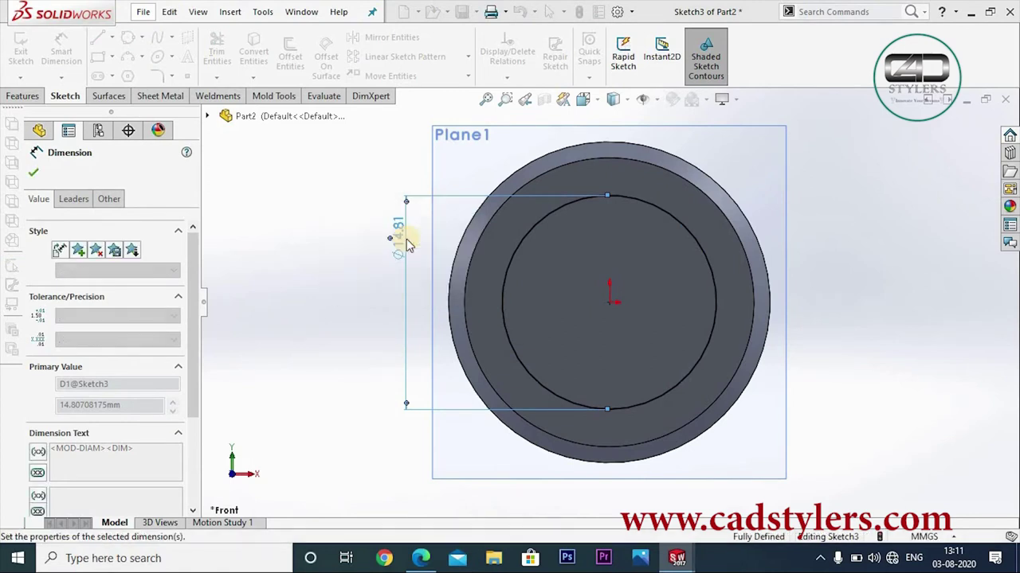
click(32, 174)
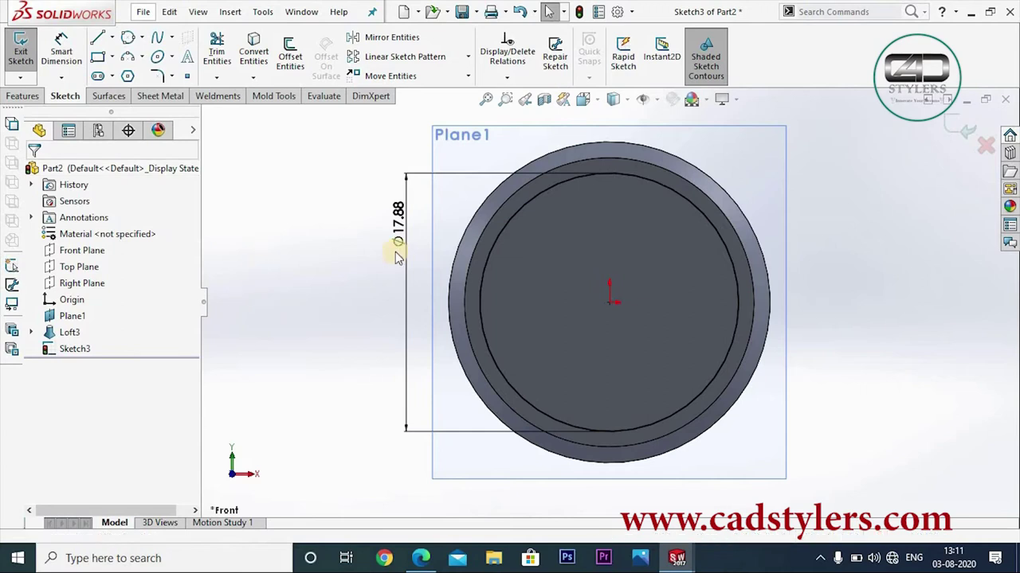
drag(398, 239, 390, 263)
click(269, 347)
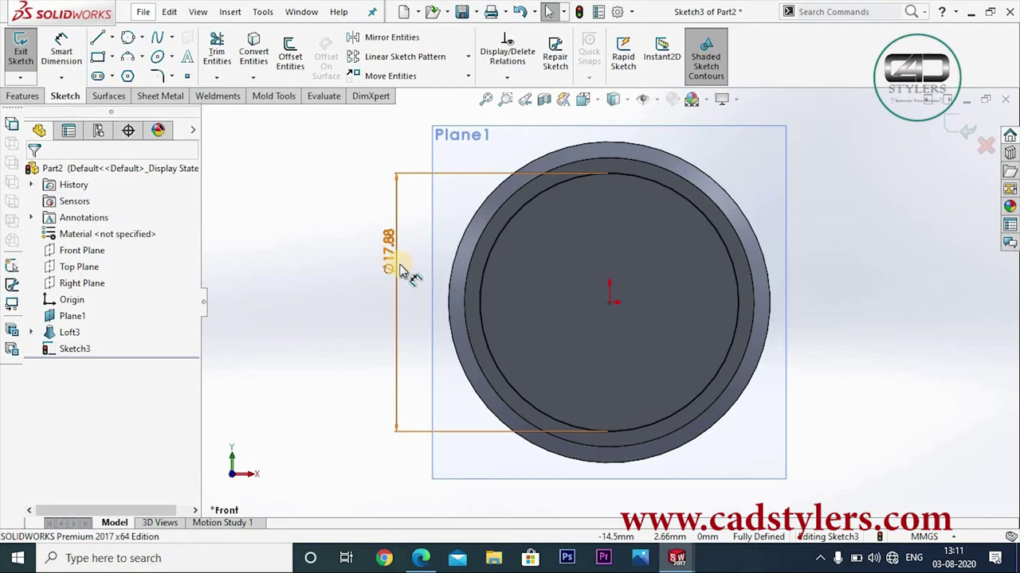
click(955, 124)
mouse_move(871, 339)
middle_down()
mouse_move(877, 302)
mouse_move(872, 321)
middle_up()
mouse_move(791, 378)
middle_down()
mouse_move(801, 255)
mouse_move(785, 371)
mouse_move(792, 246)
mouse_move(785, 339)
middle_up()
- Create a lofted cut from the Sketch3 circle to the disc's top edge
click(22, 95)
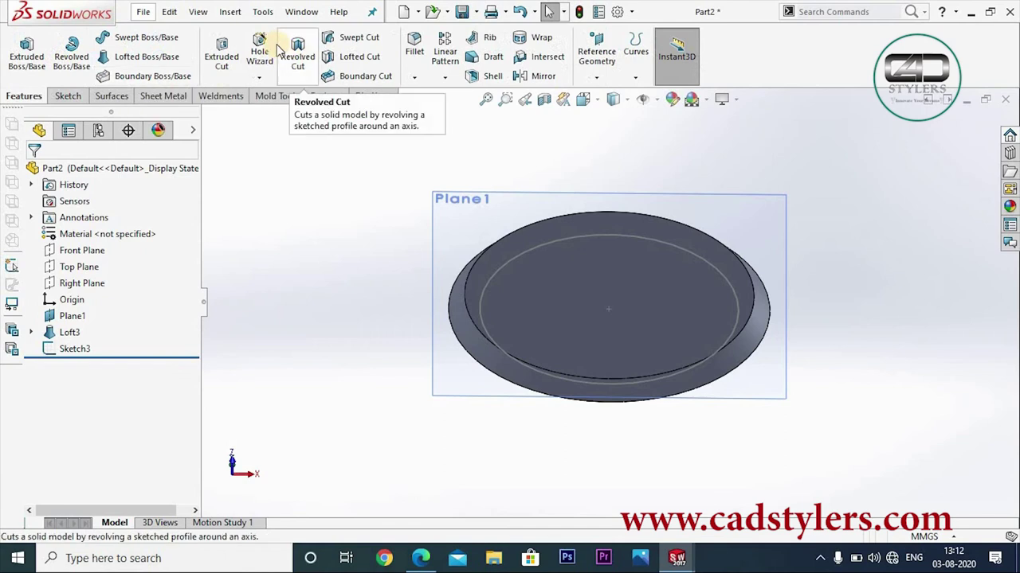
click(348, 64)
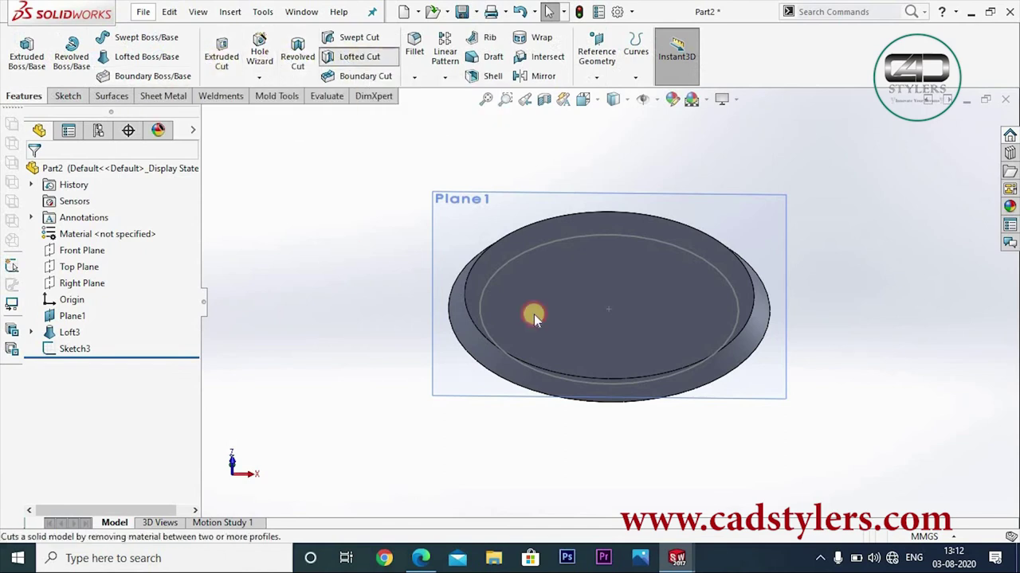
click(734, 308)
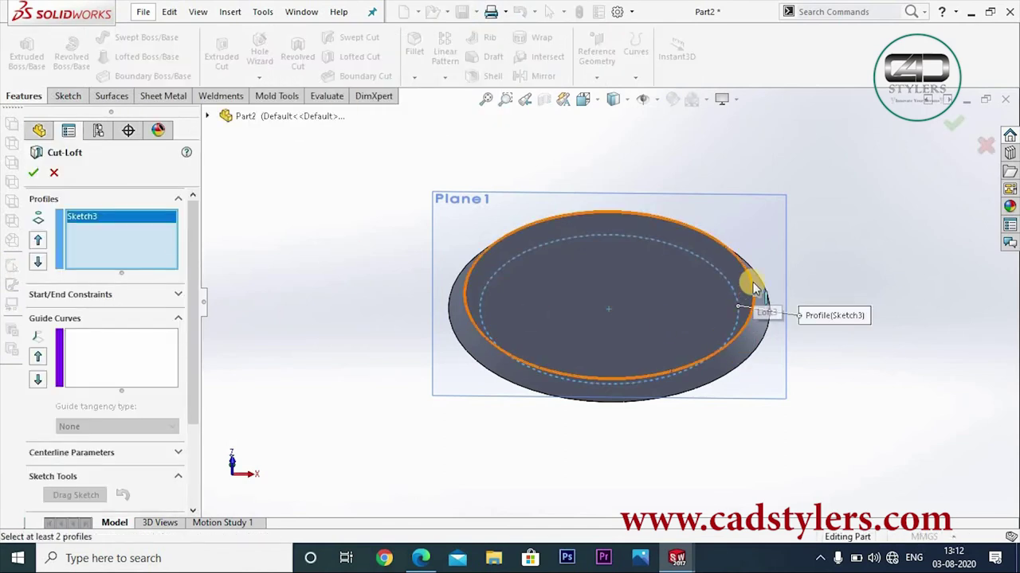
click(753, 282)
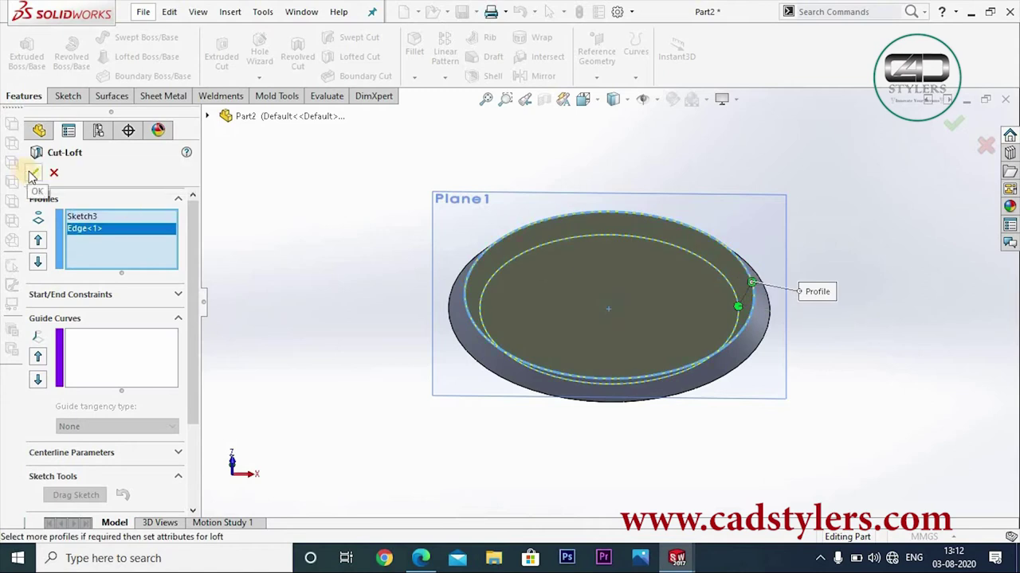
key(Return)
mouse_move(364, 364)
middle_down()
mouse_move(391, 405)
mouse_move(391, 444)
mouse_move(387, 263)
mouse_move(387, 406)
middle_up()
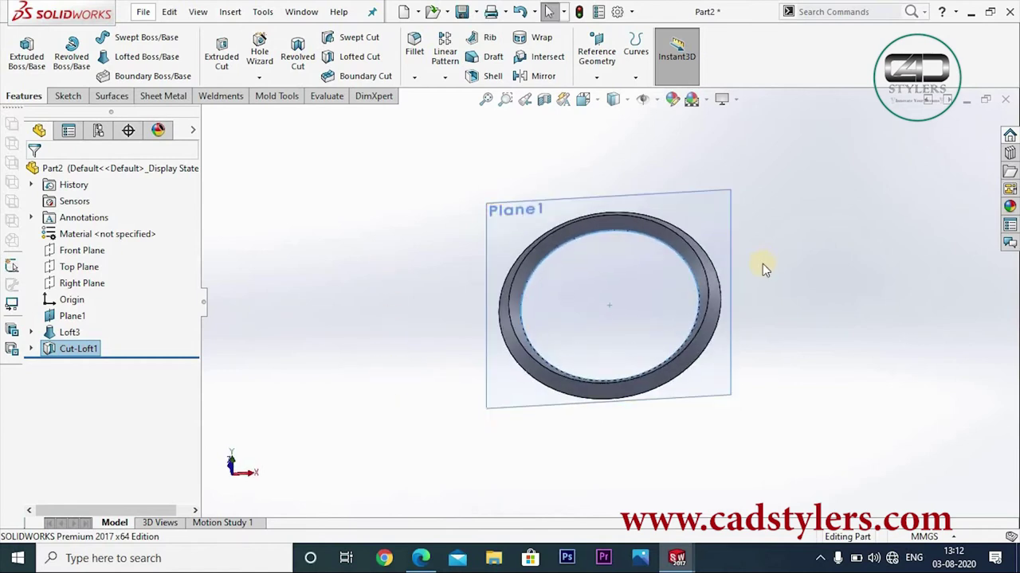
scroll(755, 290, down, 4)
middle_drag(755, 291, 757, 298)
scroll(654, 232, up, 5)
mouse_move(632, 282)
middle_down()
mouse_move(659, 255)
mouse_move(649, 262)
mouse_move(542, 234)
middle_up()
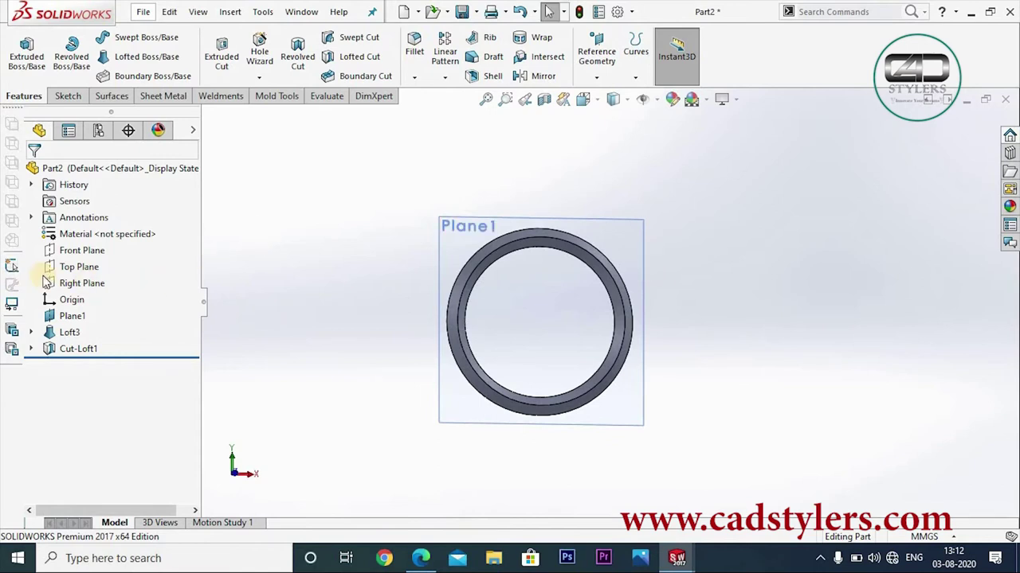
- Start a new sketch on the Front Plane and draw a small circle at the origin
right_click(82, 250)
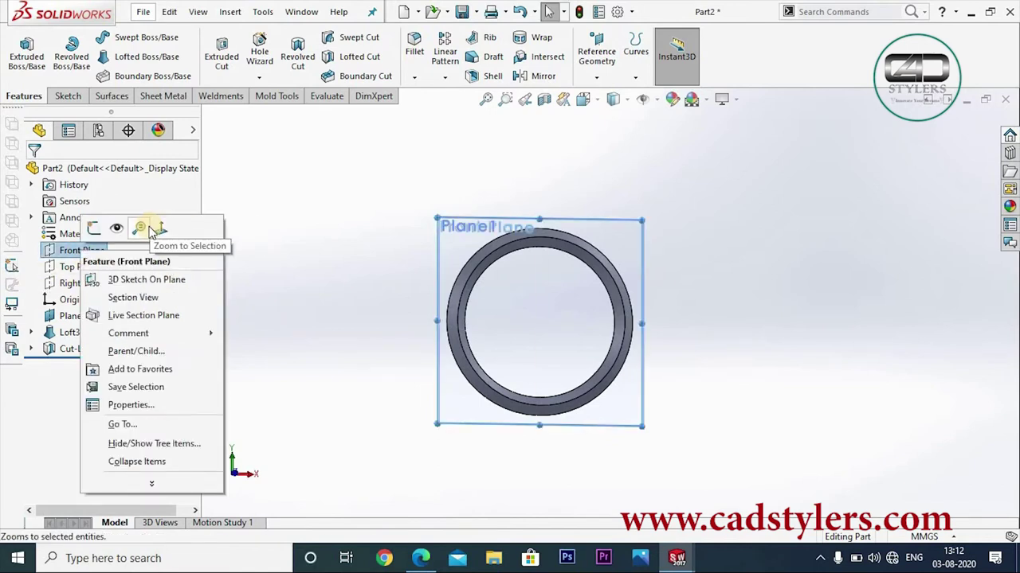
click(163, 229)
right_click(104, 250)
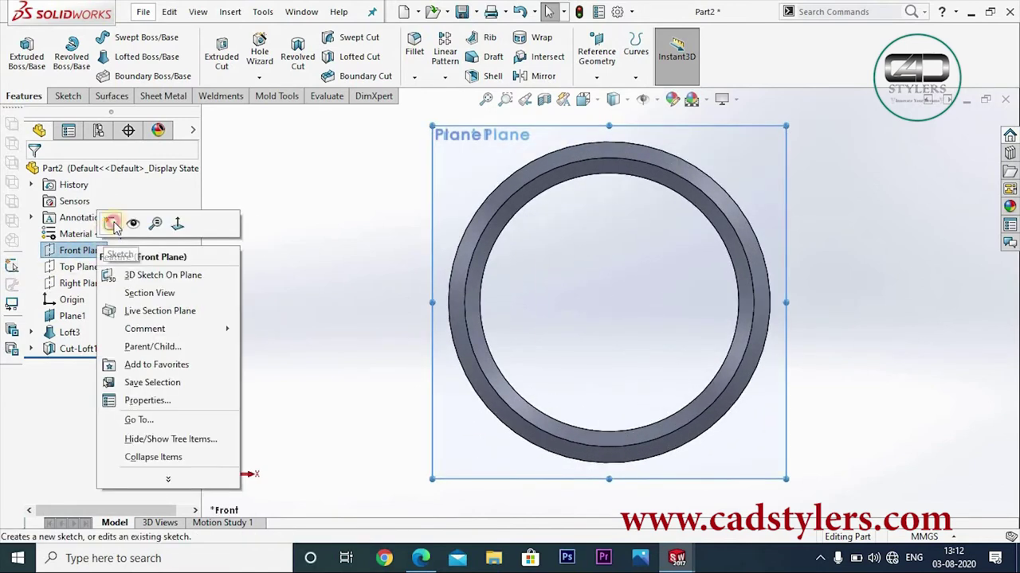
click(93, 227)
click(128, 37)
click(610, 302)
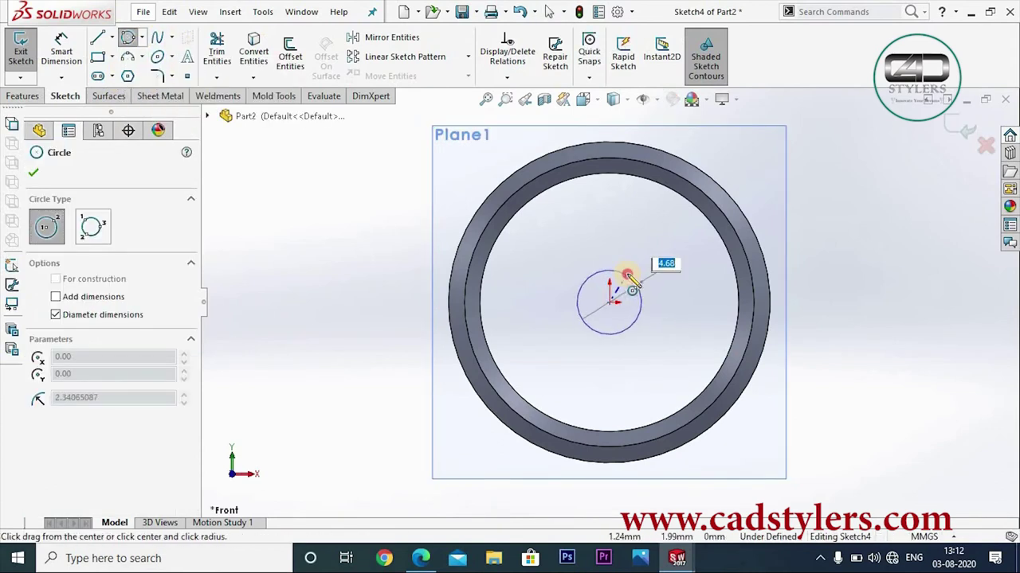
click(641, 288)
right_click(658, 285)
click(655, 280)
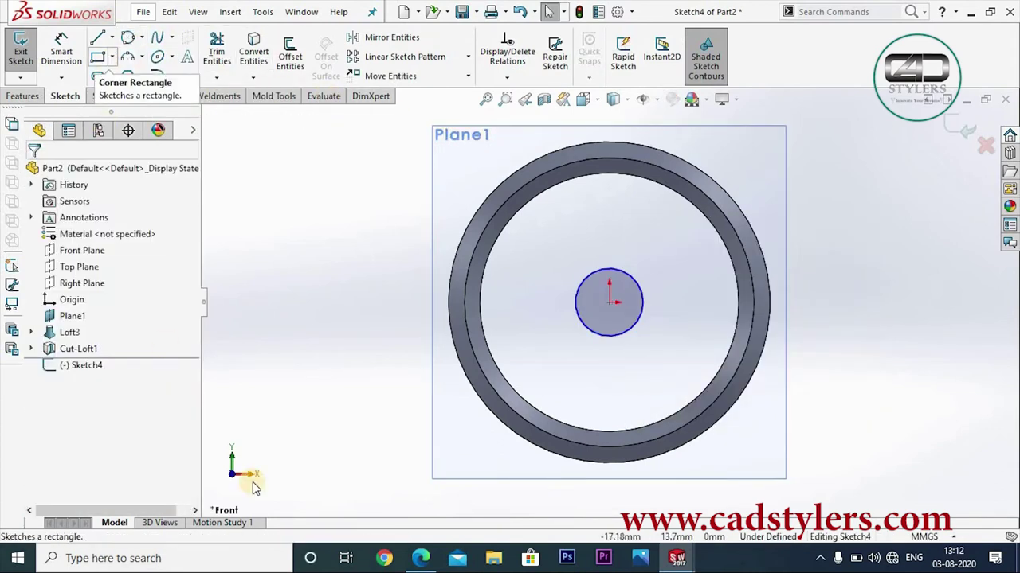
- Dimension the small circle to a 3.4 mm diameter
click(431, 563)
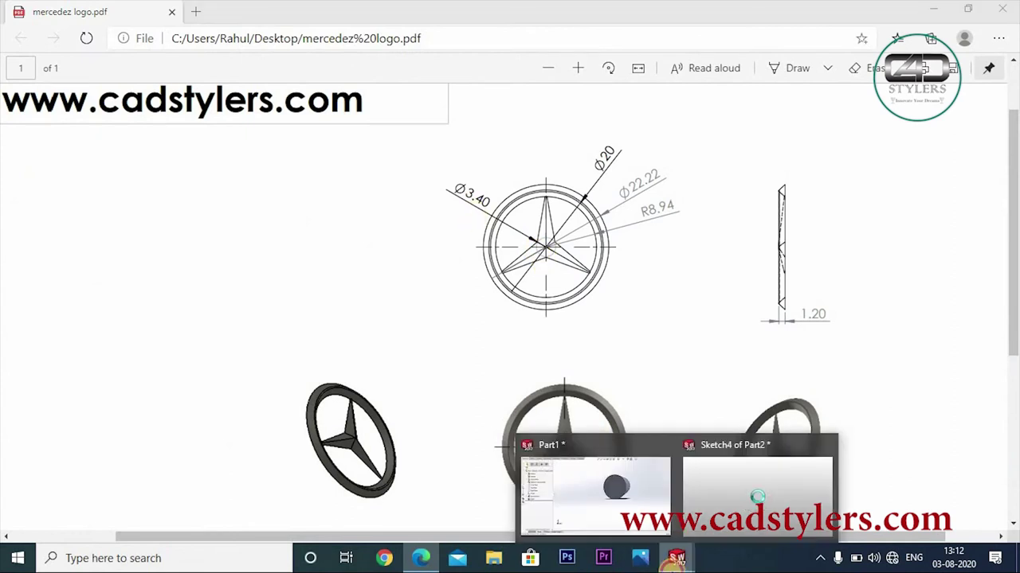
click(761, 485)
click(514, 368)
click(364, 402)
text(3.4)
key(Return)
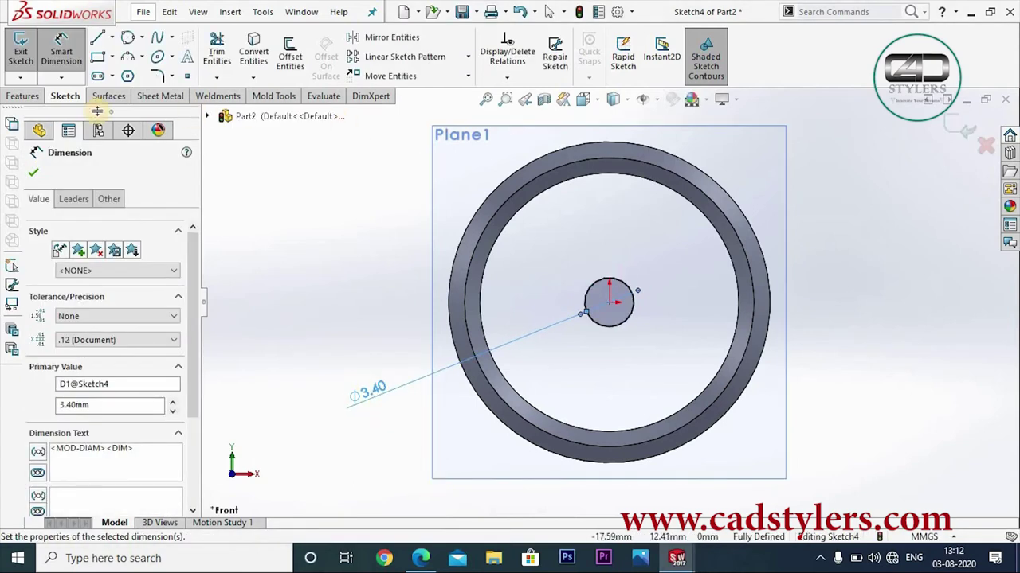
click(100, 40)
- Draw a line from the circle's centre up to the ring and make it vertical
scroll(662, 309, down, 1)
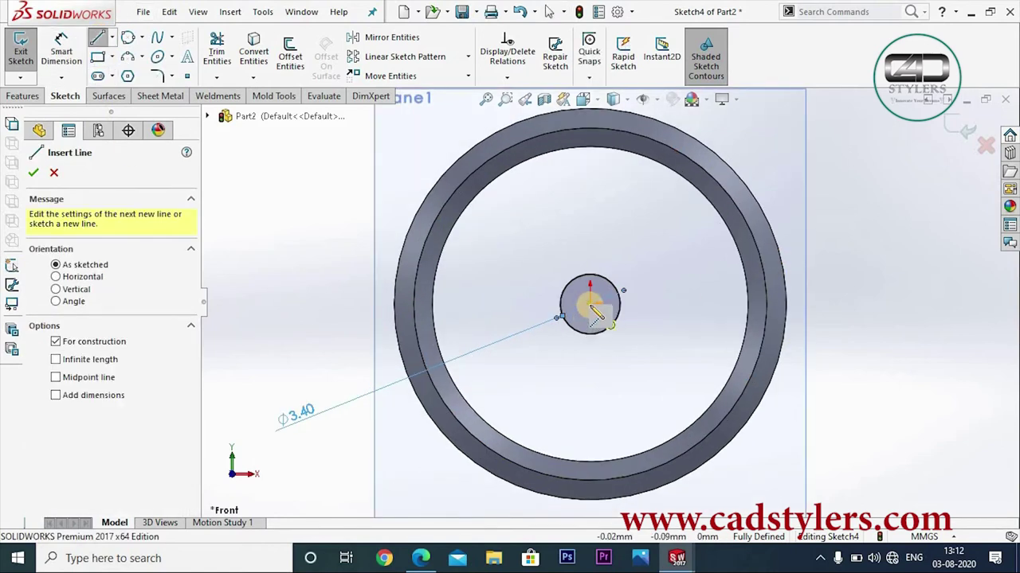
click(590, 303)
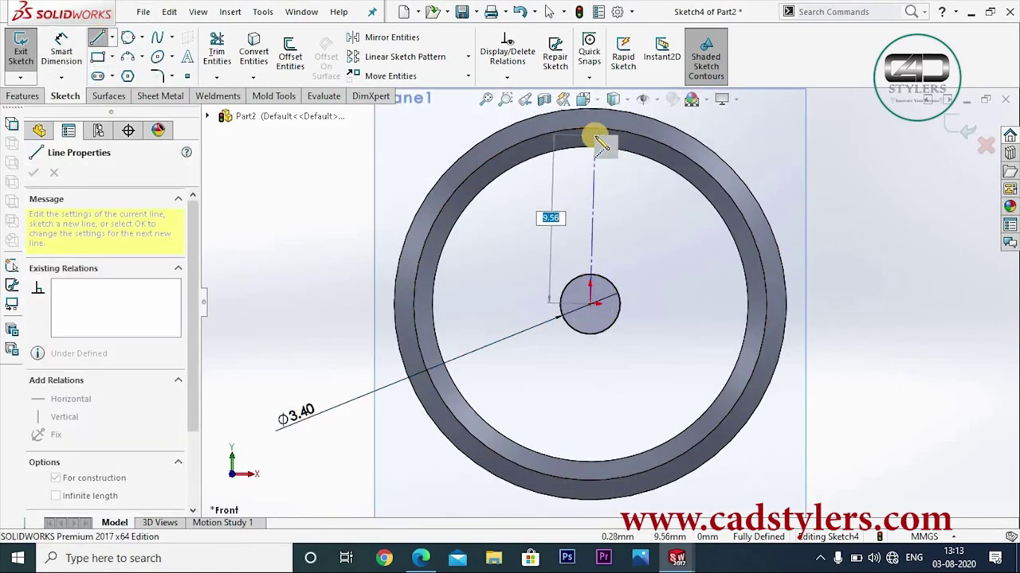
click(595, 138)
right_click(606, 148)
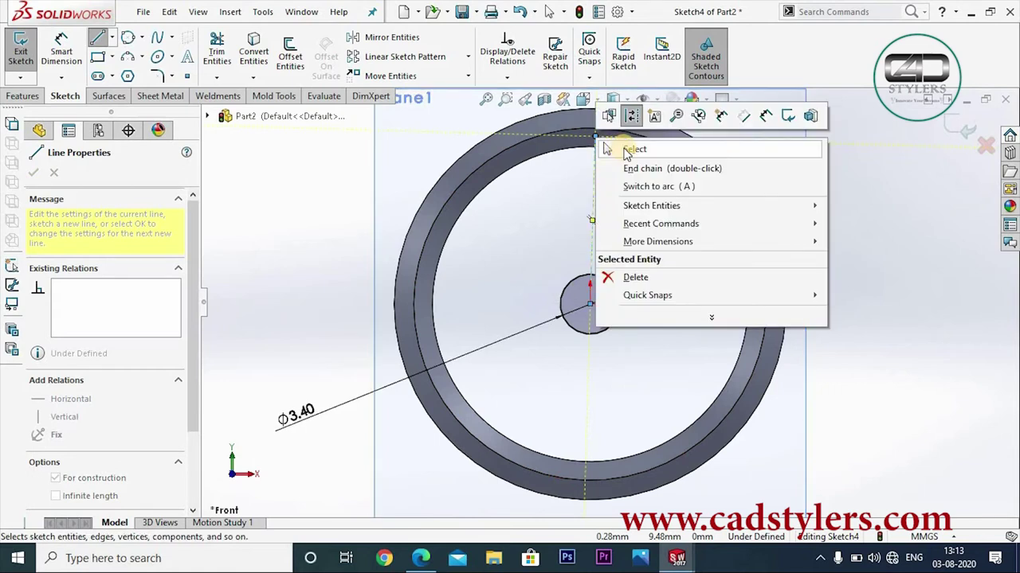
click(605, 149)
scroll(614, 153, down, 2)
scroll(605, 159, down, 2)
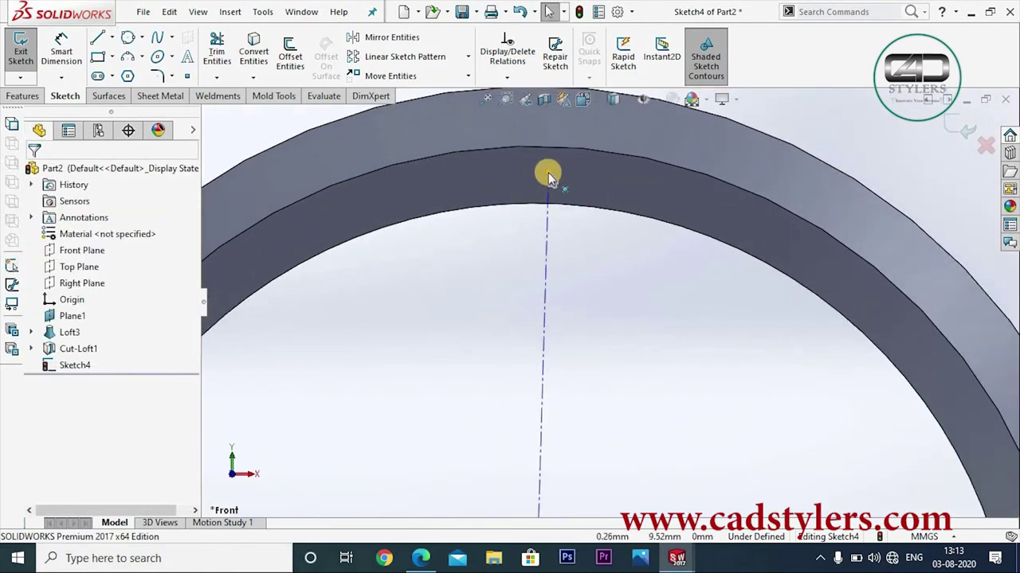
scroll(550, 177, up, 1)
scroll(595, 250, up, 2)
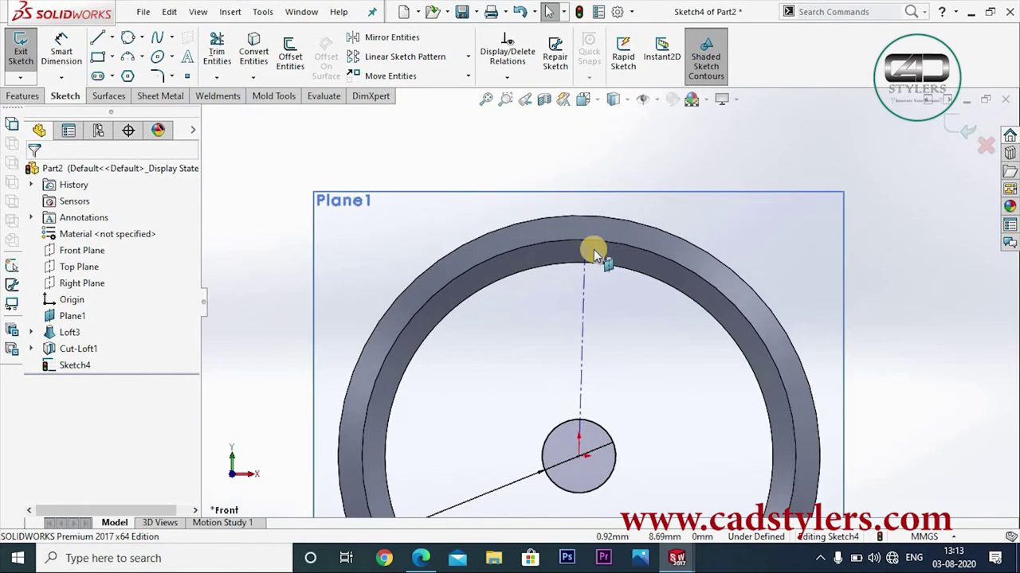
scroll(610, 325, up, 1)
scroll(605, 331, down, 1)
click(585, 311)
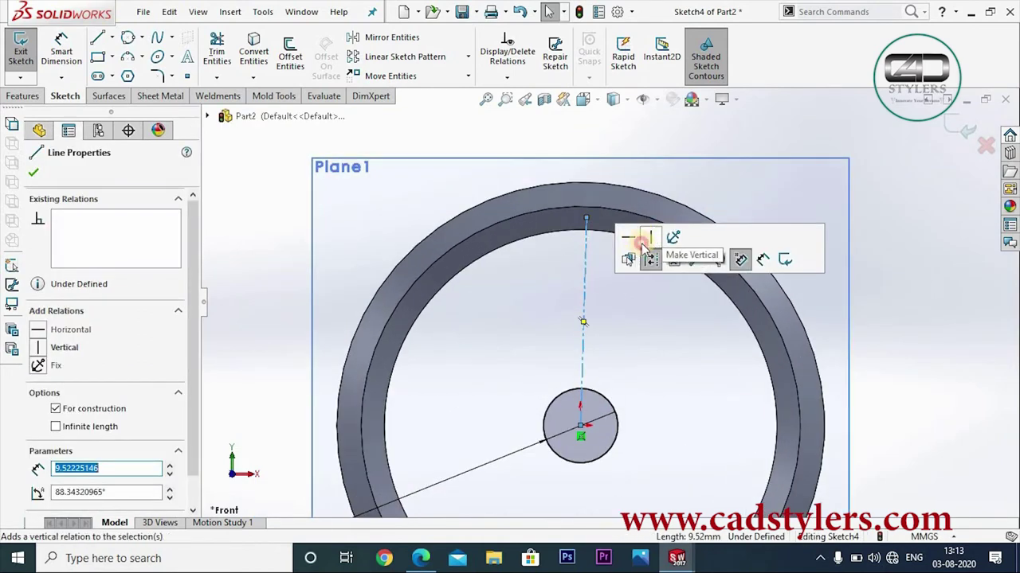
click(649, 237)
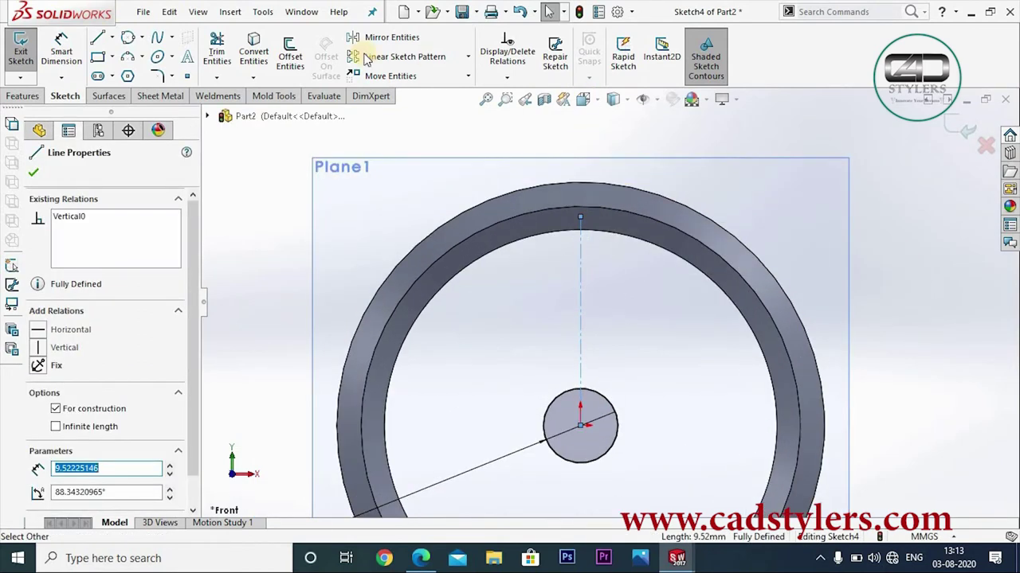
- Draw a slanted line from the centreline's top point tangent to the Ø3.40 circle
click(98, 40)
click(620, 430)
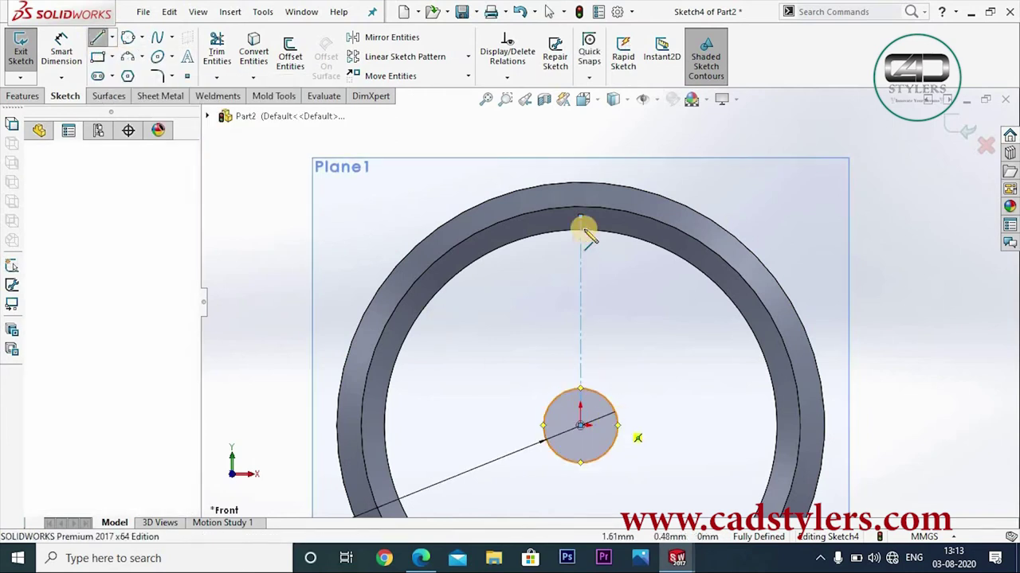
click(582, 218)
right_click(582, 218)
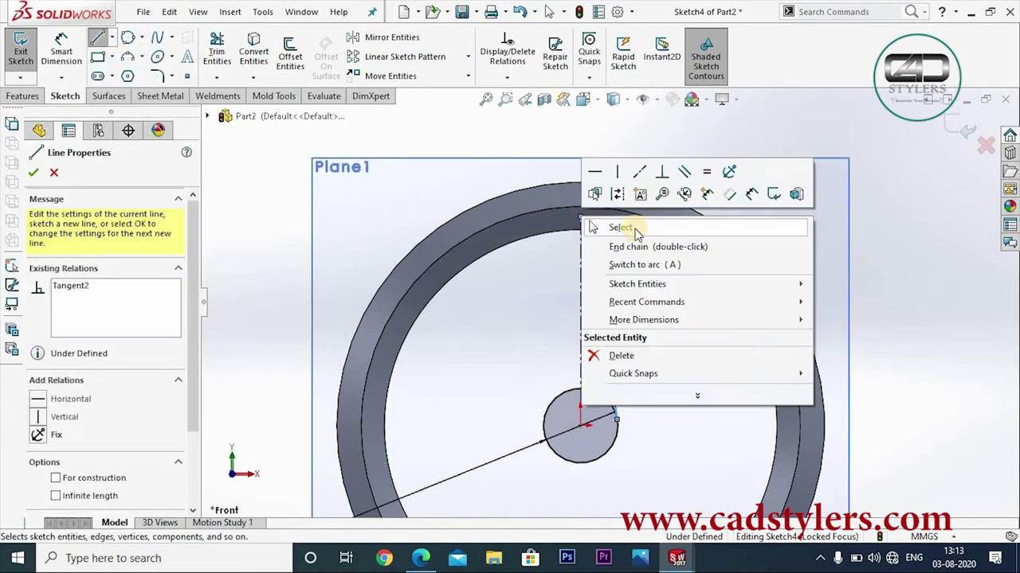
click(596, 227)
scroll(626, 271, down, 2)
scroll(626, 271, up, 3)
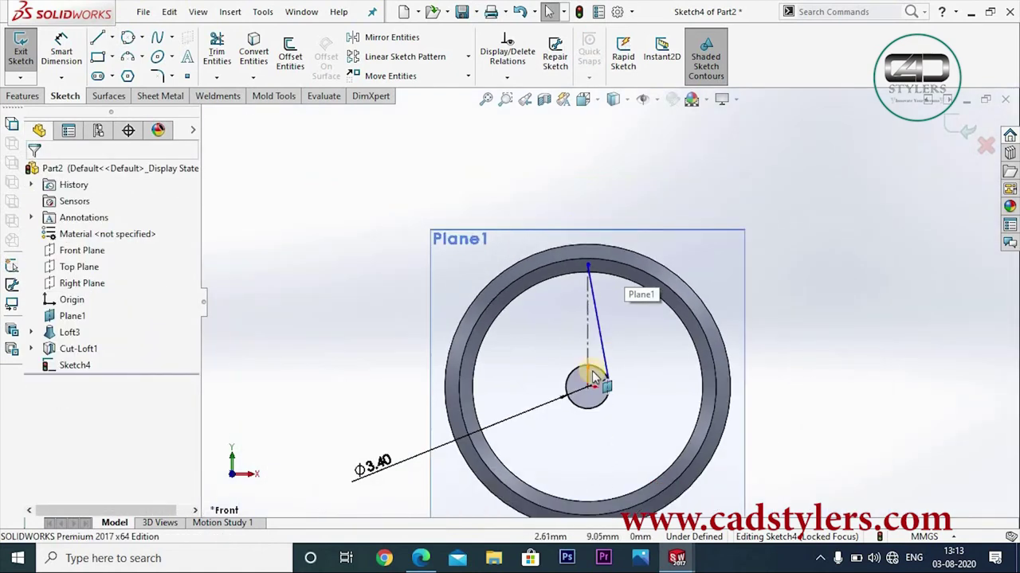
scroll(587, 375, down, 1)
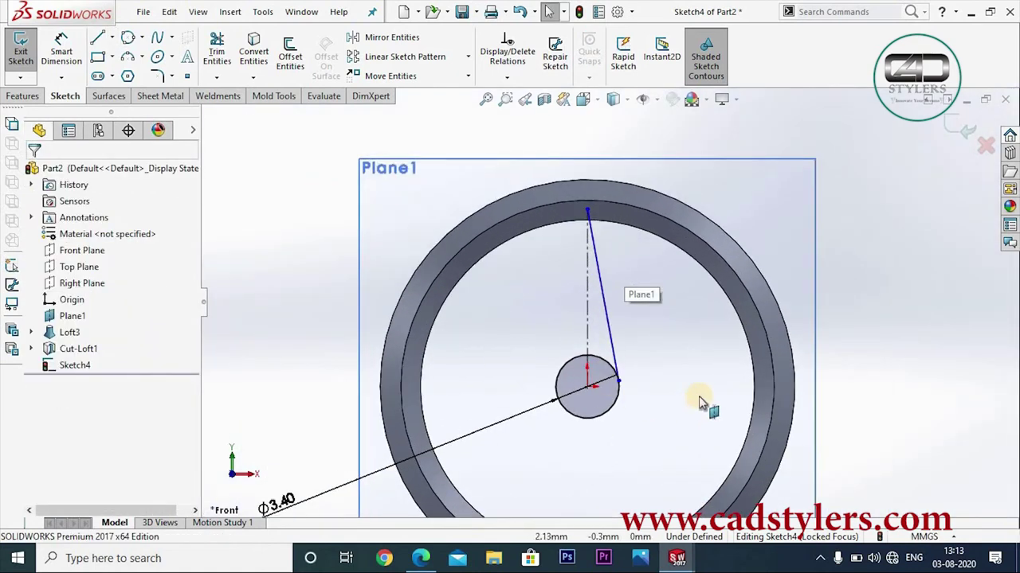
click(614, 375)
ctrl+click(611, 351)
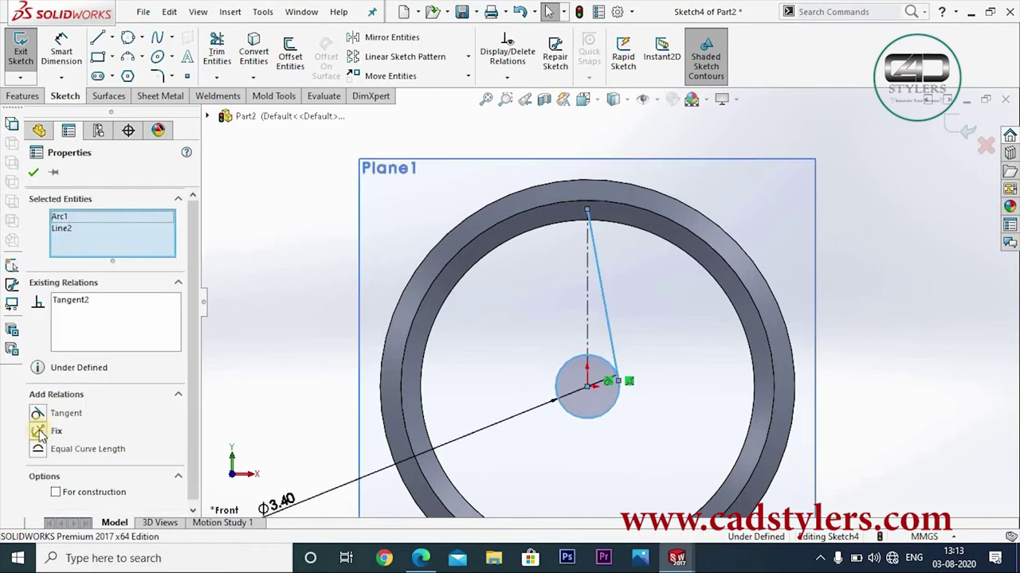
click(34, 172)
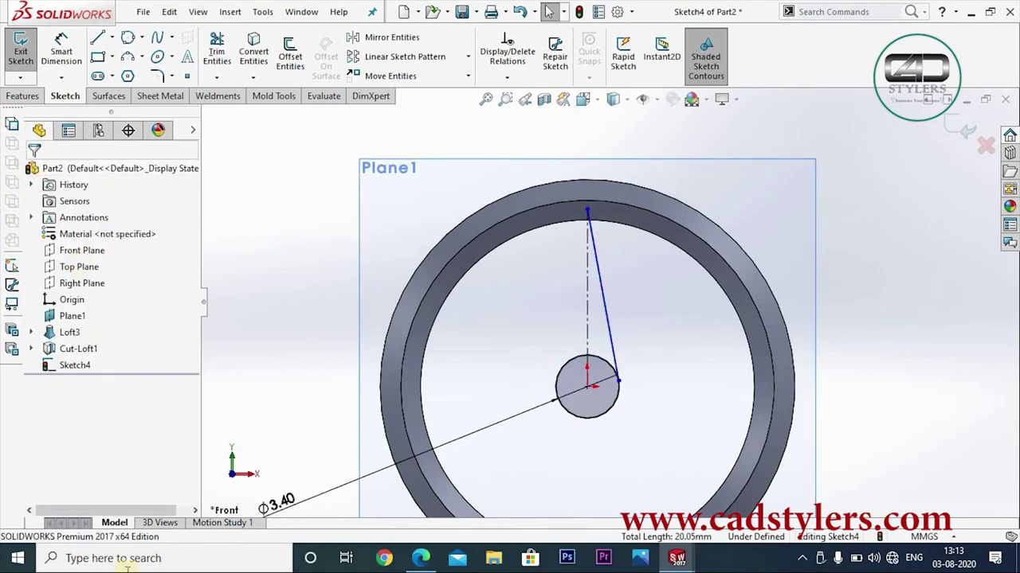
- Mirror the slanted line about the vertical centreline
click(392, 37)
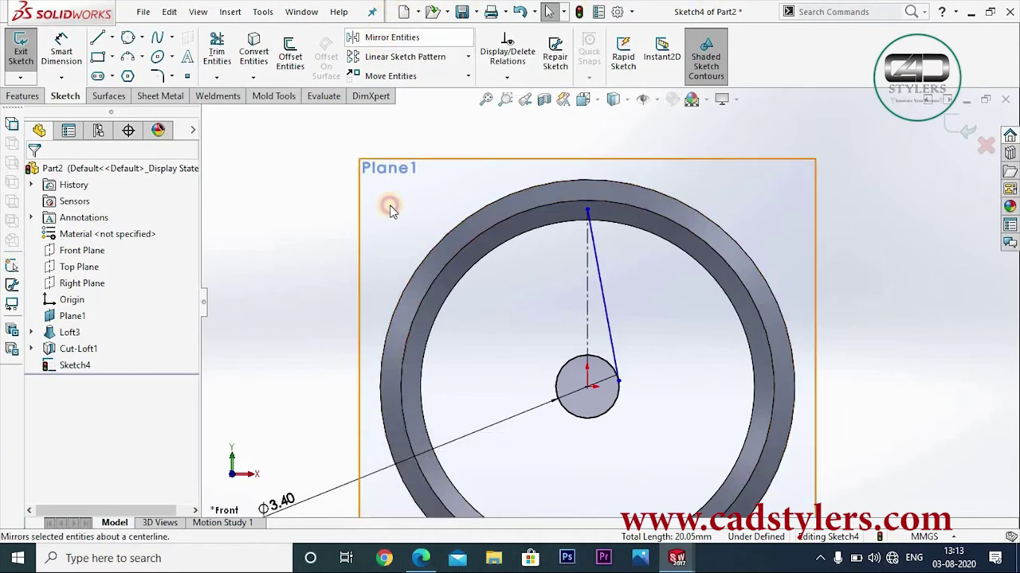
click(593, 295)
click(139, 347)
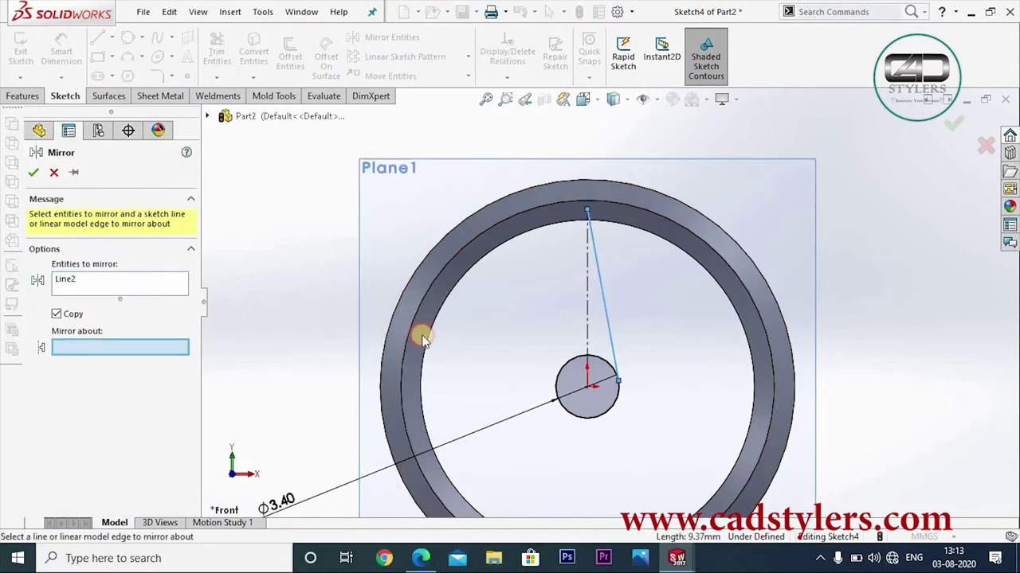
click(586, 319)
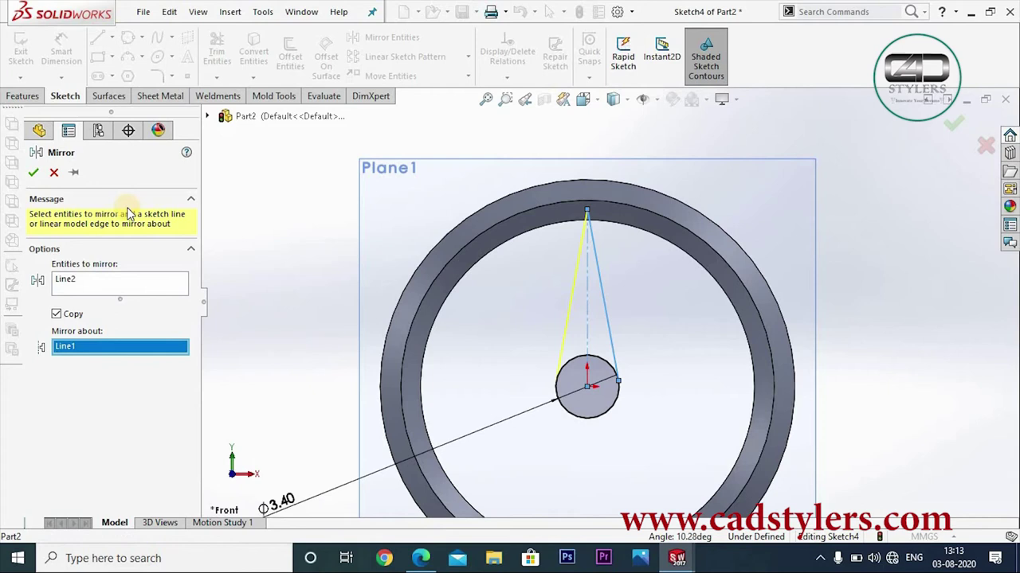
click(34, 172)
- Draw a horizontal line below the small circle
click(97, 38)
scroll(589, 468, up, 3)
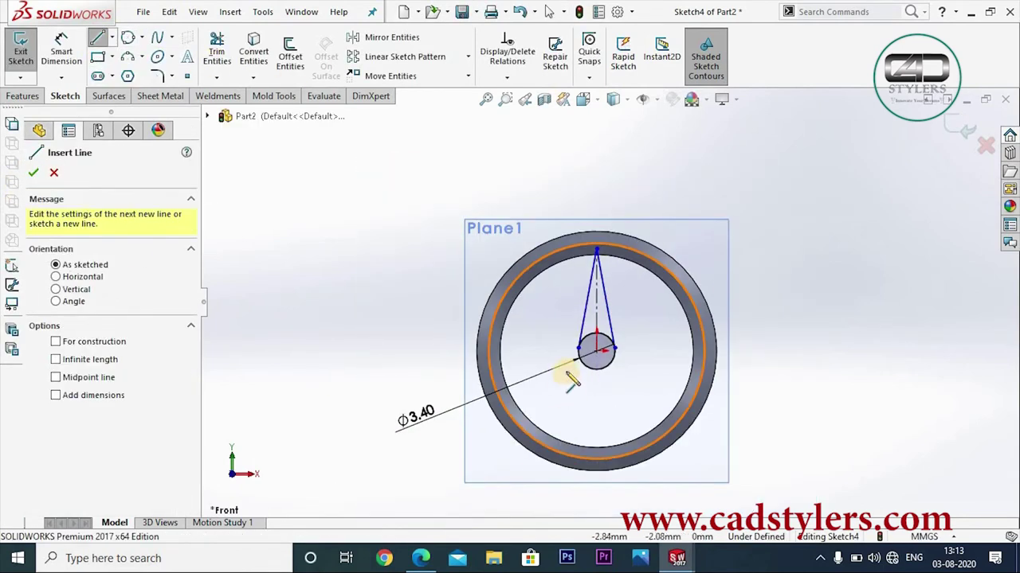
scroll(571, 381, down, 2)
scroll(568, 376, down, 2)
click(587, 360)
click(720, 359)
right_click(731, 365)
click(743, 370)
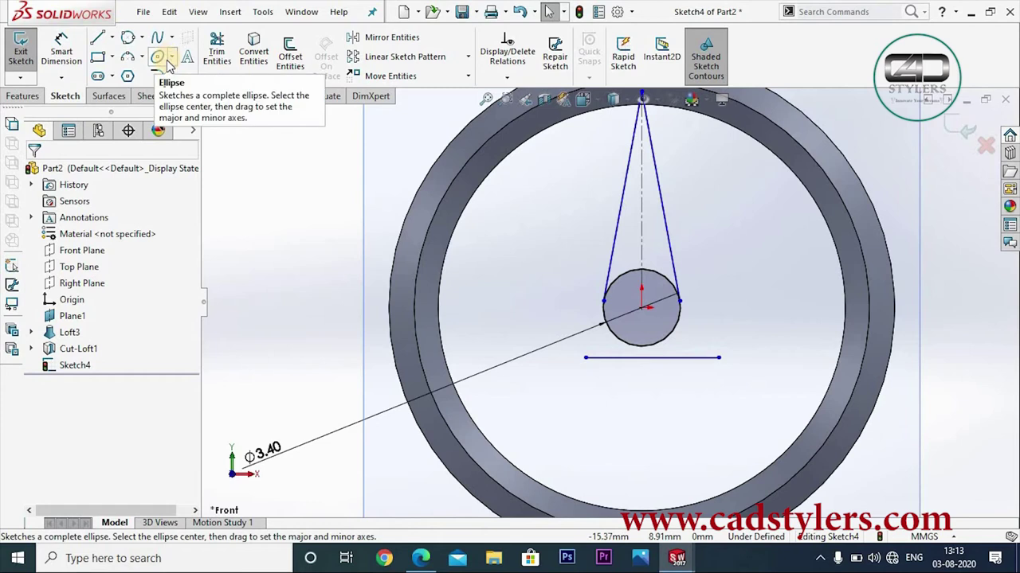
- Add a Tangent relation between the horizontal line and the bottom of the Ø3.40 circle
click(687, 360)
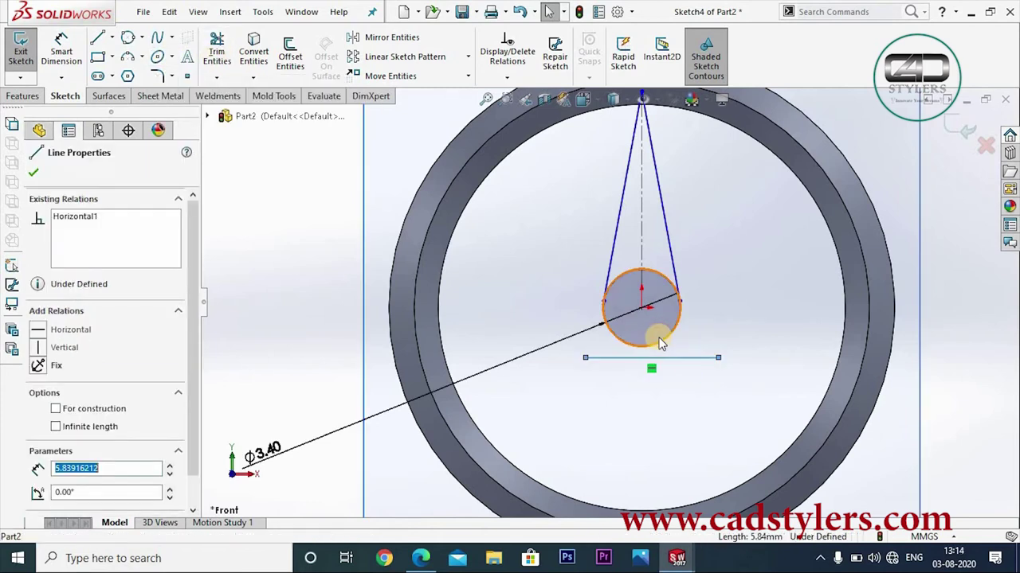
ctrl+click(659, 344)
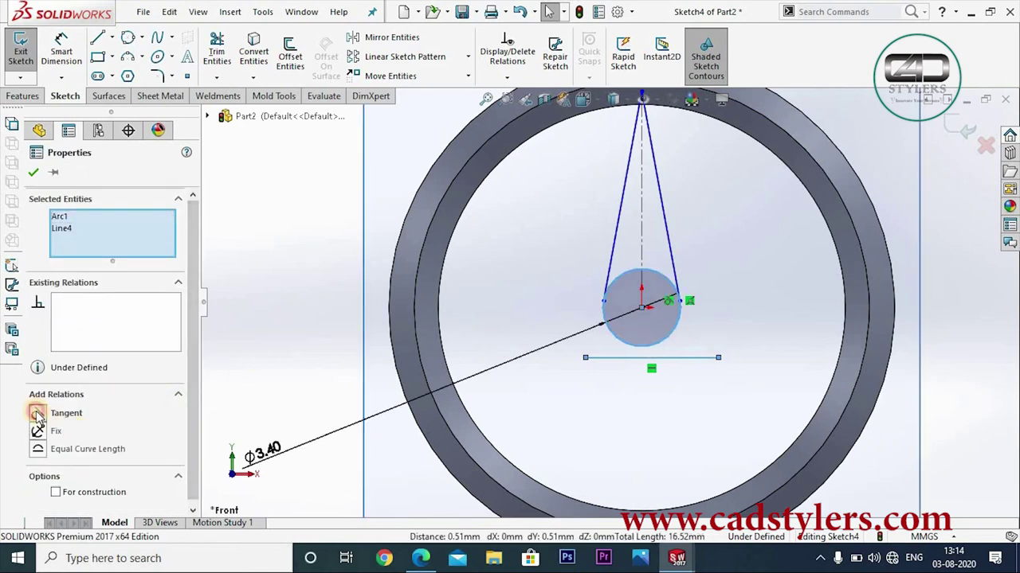
click(38, 415)
key(Escape)
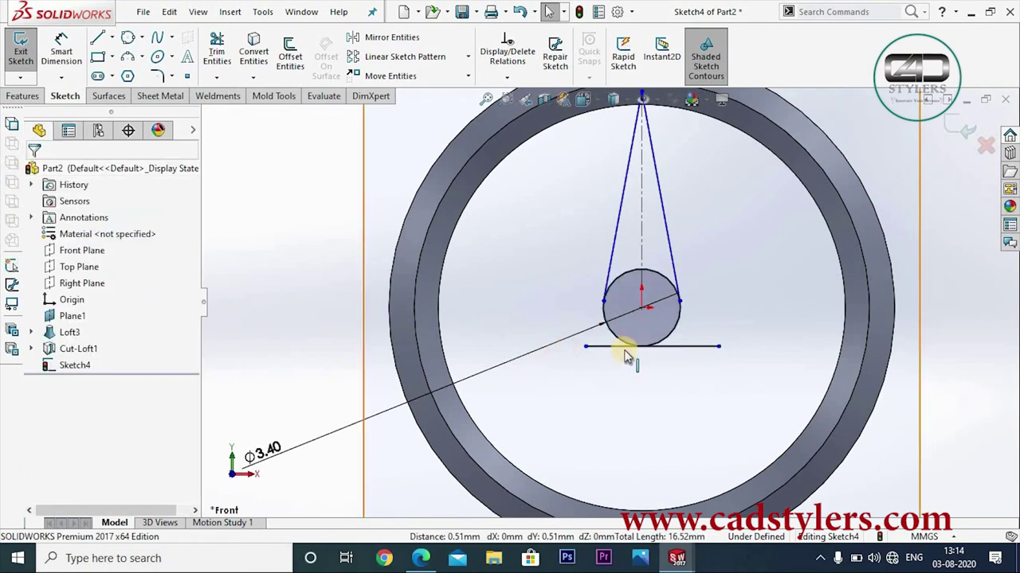
click(678, 346)
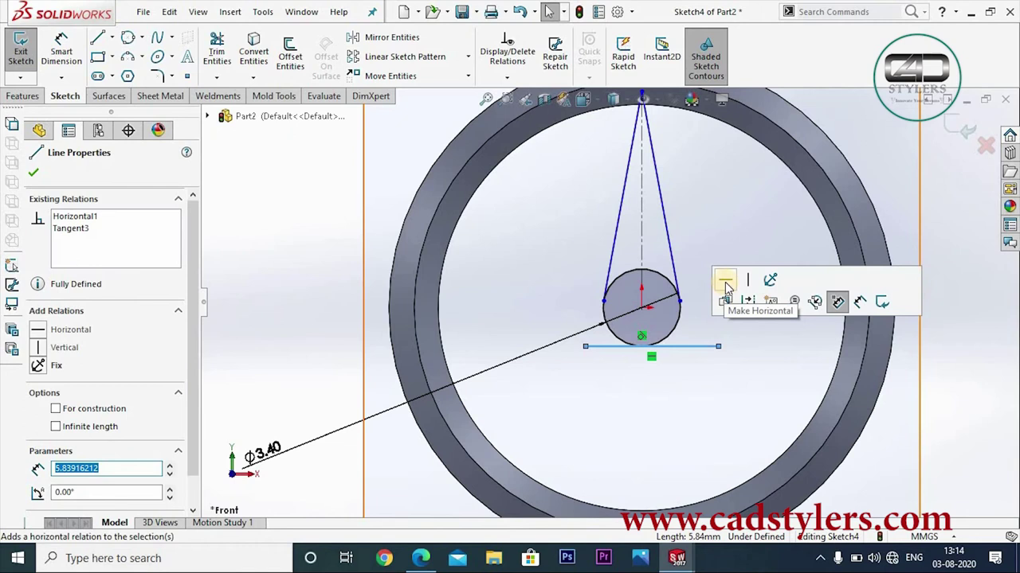
click(37, 174)
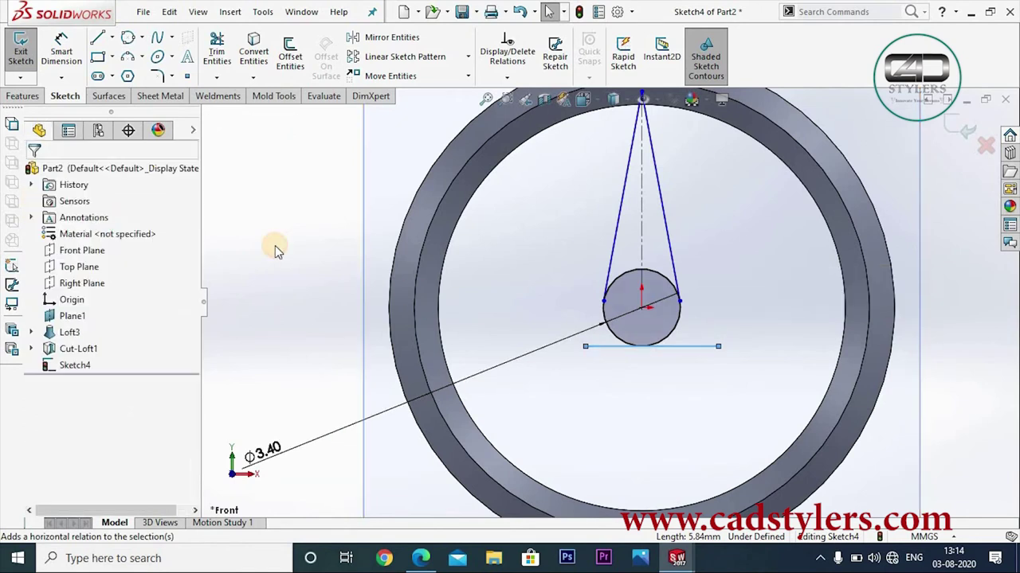
click(217, 77)
- Trim the slanted lines to the bottom line and remove the bottom line's leftover stubs
click(239, 100)
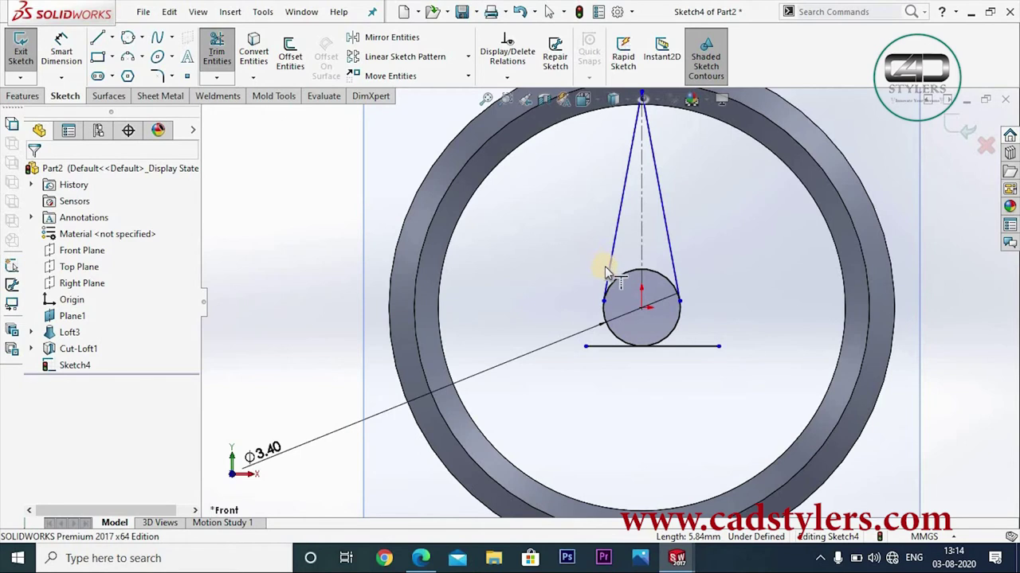
drag(613, 267, 673, 275)
shift+drag(673, 316, 687, 339)
scroll(581, 338, down, 3)
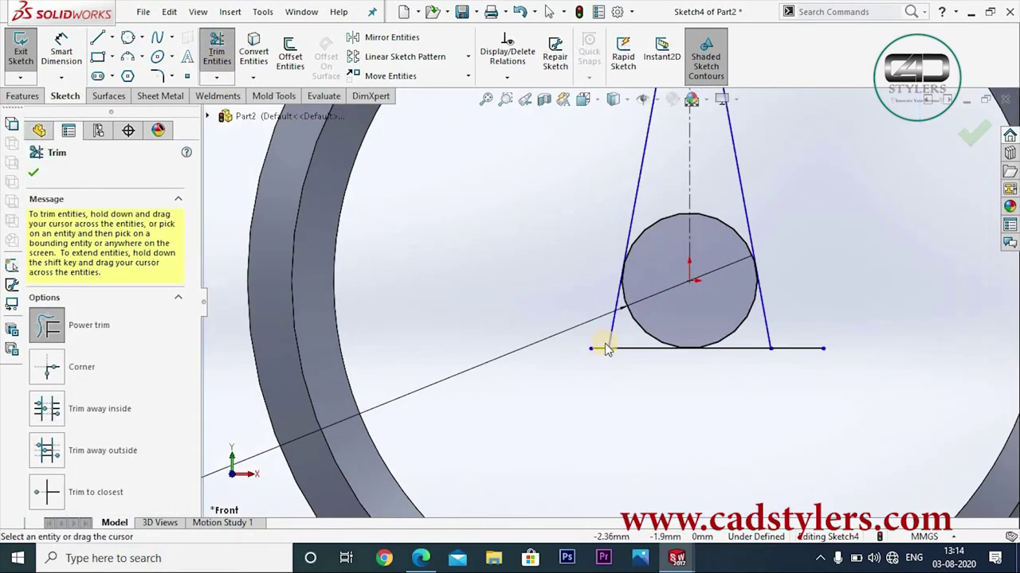
scroll(605, 348, down, 2)
drag(619, 380, 876, 314)
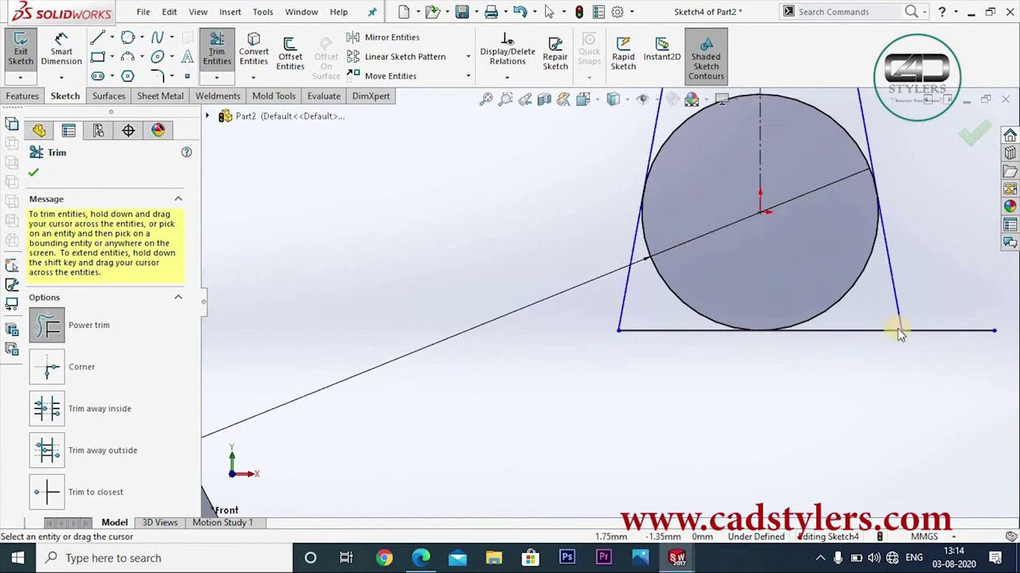
drag(928, 381, 938, 367)
scroll(938, 366, up, 1)
scroll(876, 306, up, 1)
scroll(804, 291, up, 1)
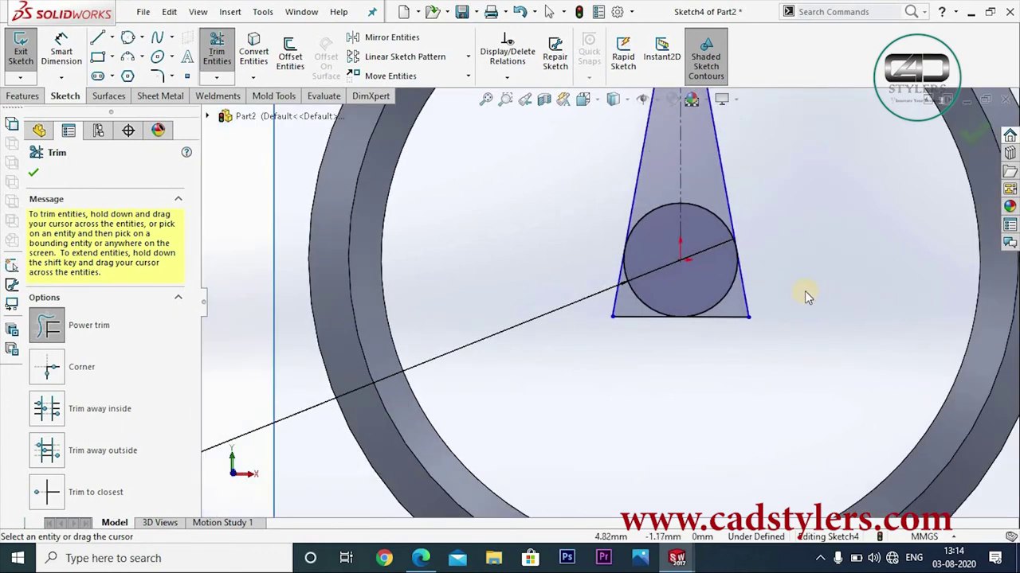
- Delete the Ø3.40 circle so only the closed triangle remains inside the ring
key(Escape)
click(706, 221)
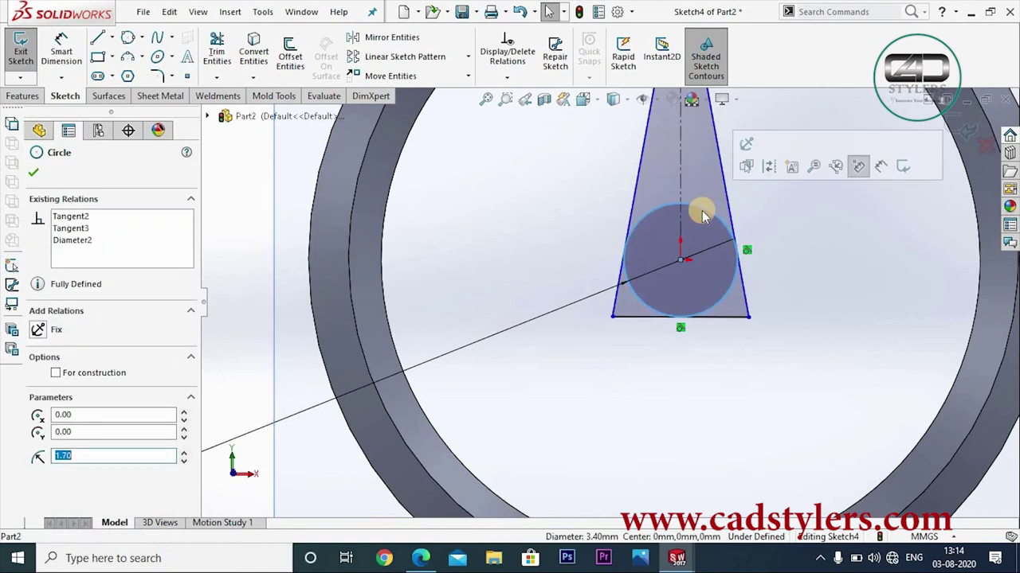
key(Delete)
click(415, 282)
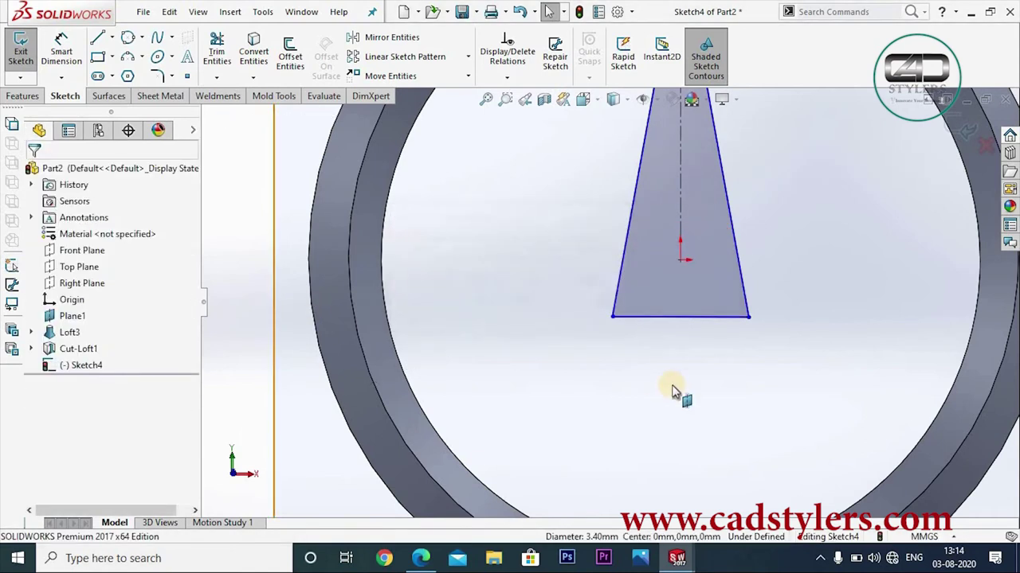
key(f)
scroll(672, 185, down, 2)
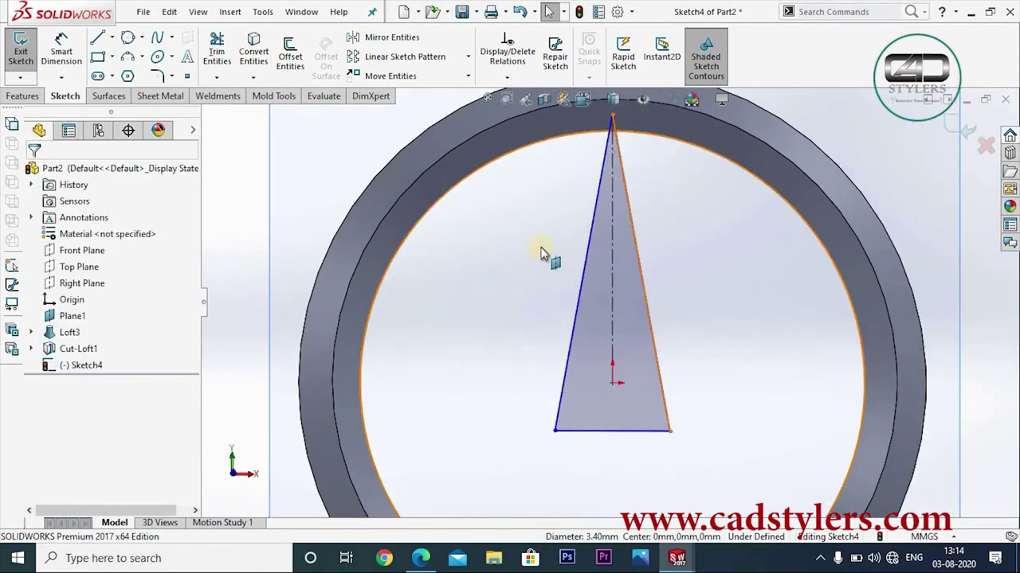
- Extrude Sketch4's triangle 1.20 mm blind as Boss-Extrude2, forming a solid spike on the ring
ctrl+middle_drag(547, 421, 566, 364)
click(965, 129)
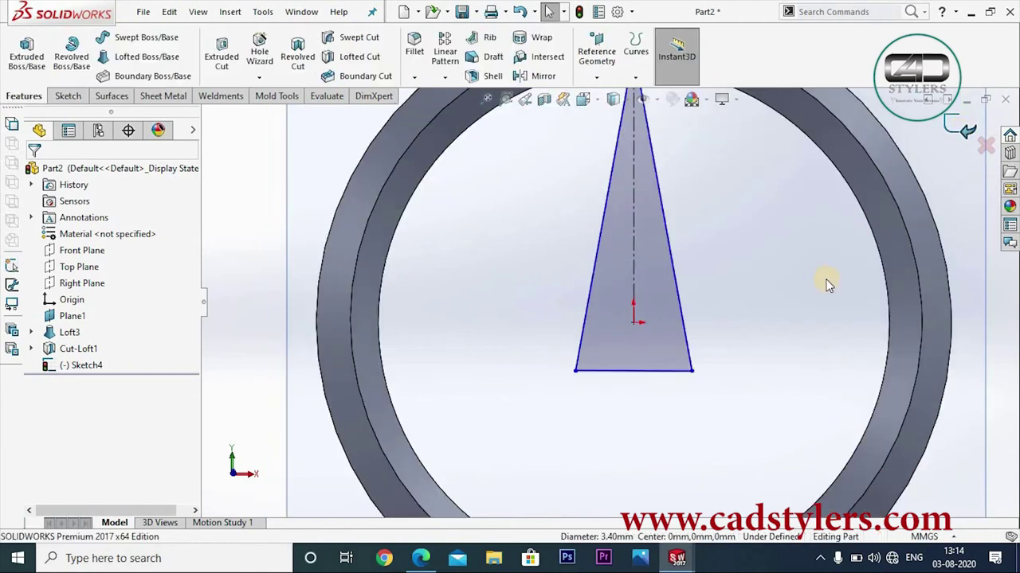
click(735, 348)
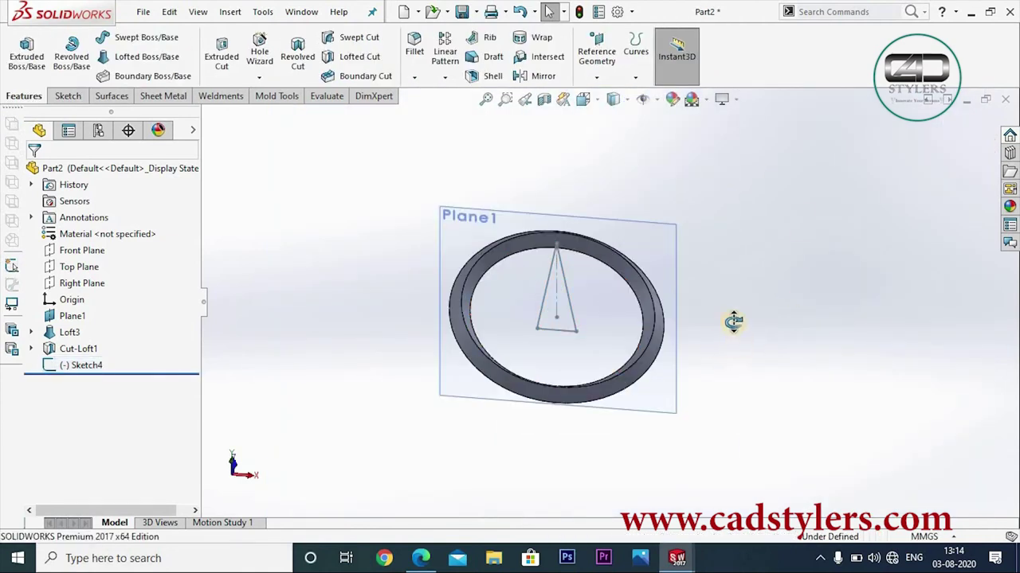
click(27, 51)
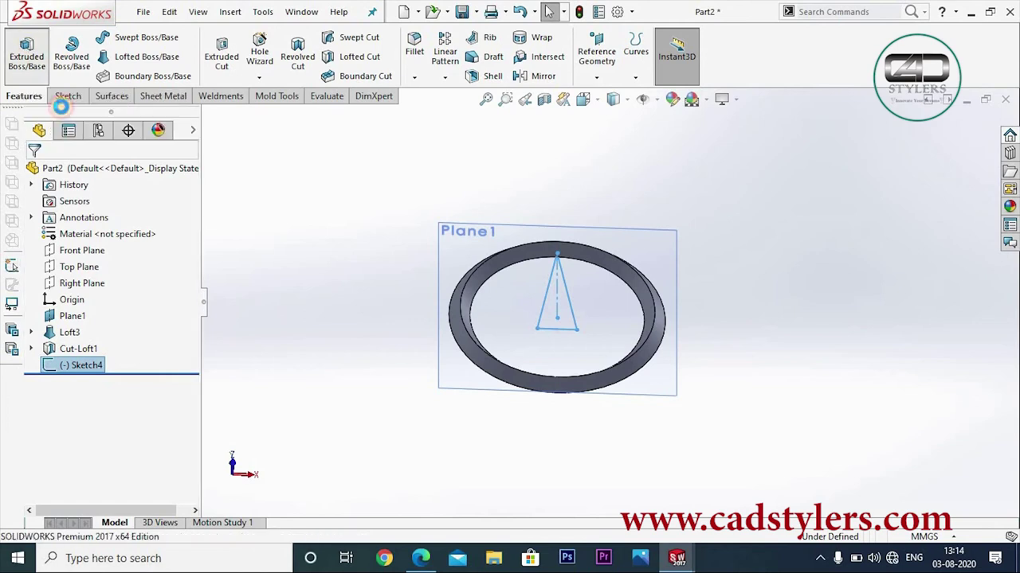
mouse_move(697, 426)
middle_down()
mouse_move(701, 334)
mouse_move(704, 435)
middle_up()
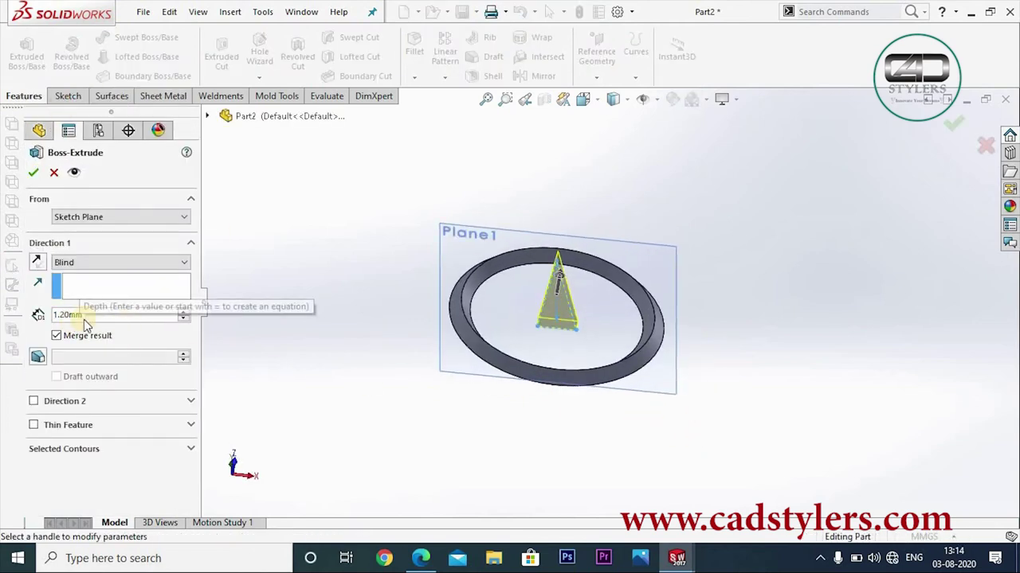
click(34, 173)
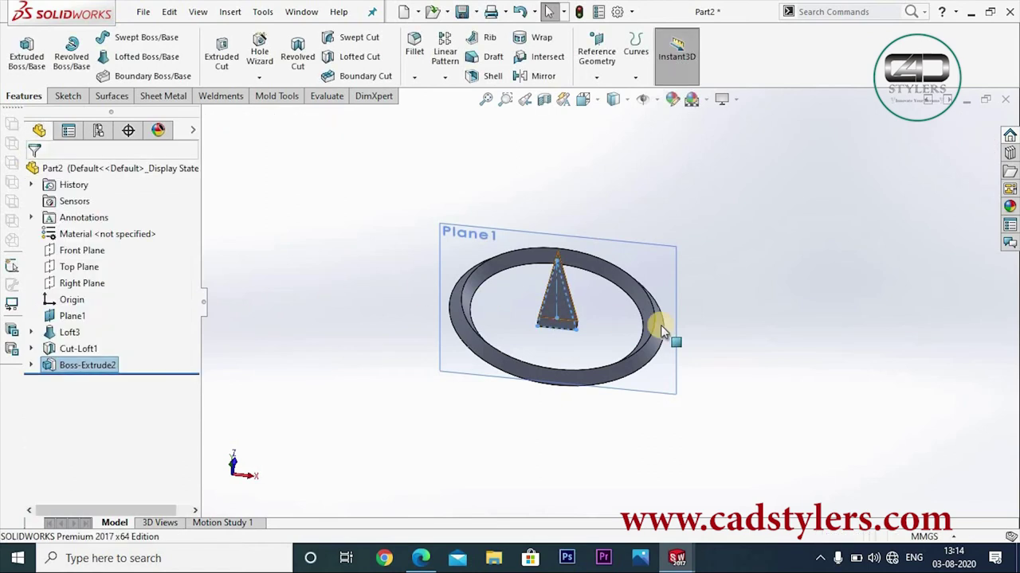
scroll(699, 318, up, 3)
key(ctrl+1)
scroll(517, 325, down, 4)
scroll(705, 300, down, 3)
mouse_move(704, 301)
middle_down()
mouse_move(607, 318)
mouse_move(708, 287)
mouse_move(835, 301)
mouse_move(817, 317)
mouse_move(599, 286)
middle_up()
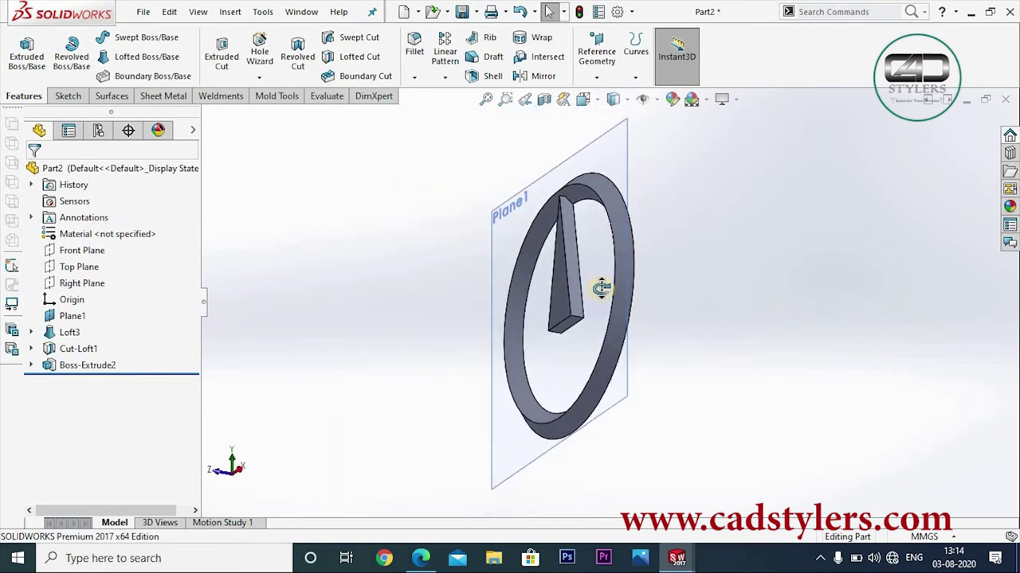
key(ctrl+1)
- Draft the arm's three side faces at 50°, using its front face as neutral plane
click(480, 63)
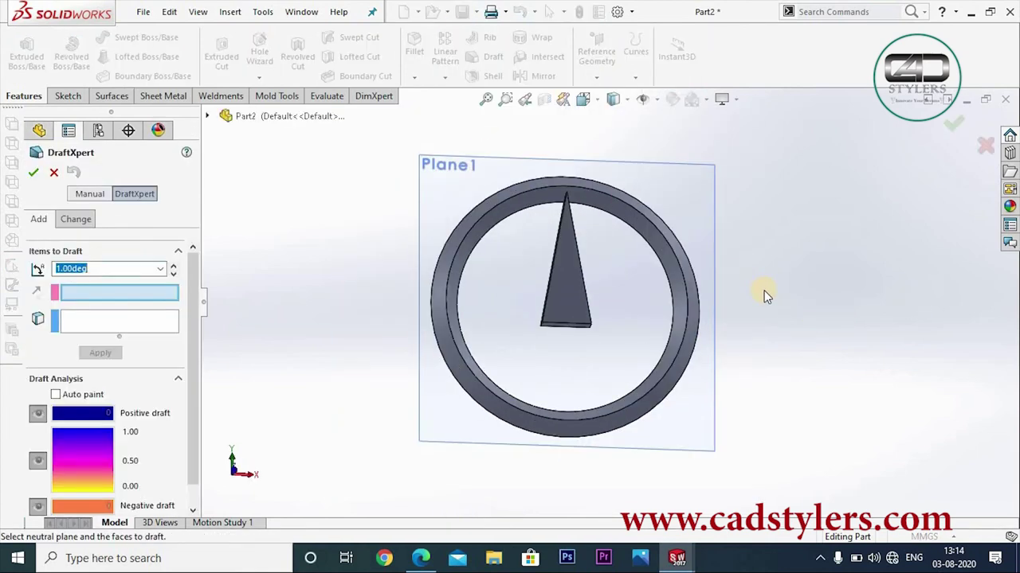
middle_drag(700, 292, 614, 277)
key(ctrl+1)
click(555, 295)
mouse_move(723, 323)
middle_down()
mouse_move(801, 301)
mouse_move(871, 337)
mouse_move(892, 320)
middle_up()
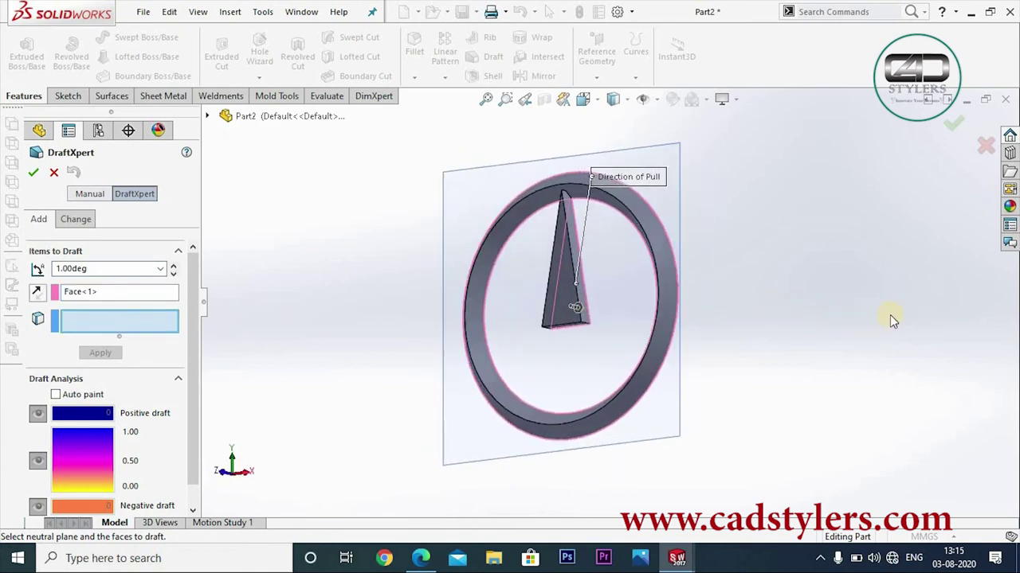
click(107, 269)
text(50)
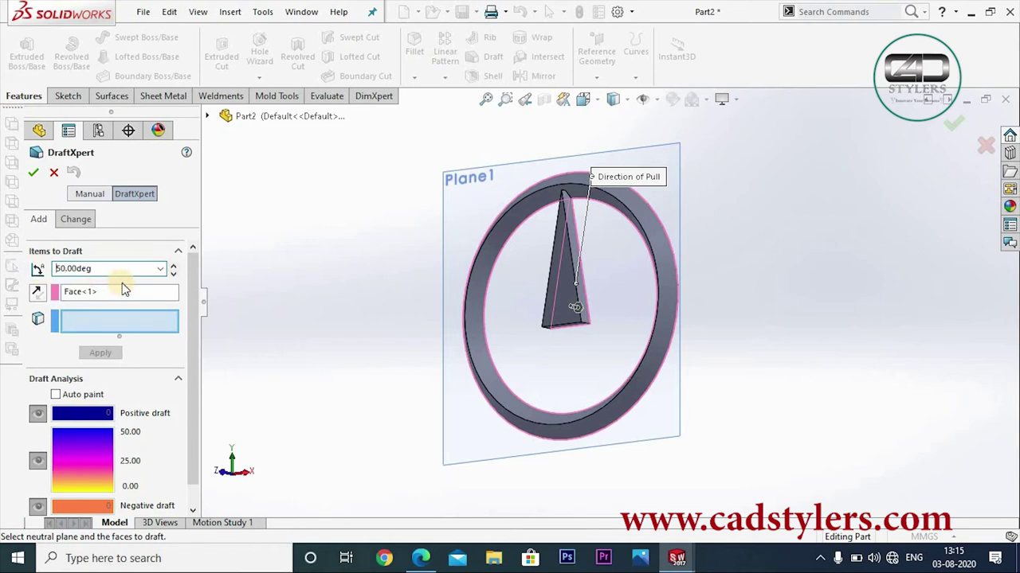
click(423, 285)
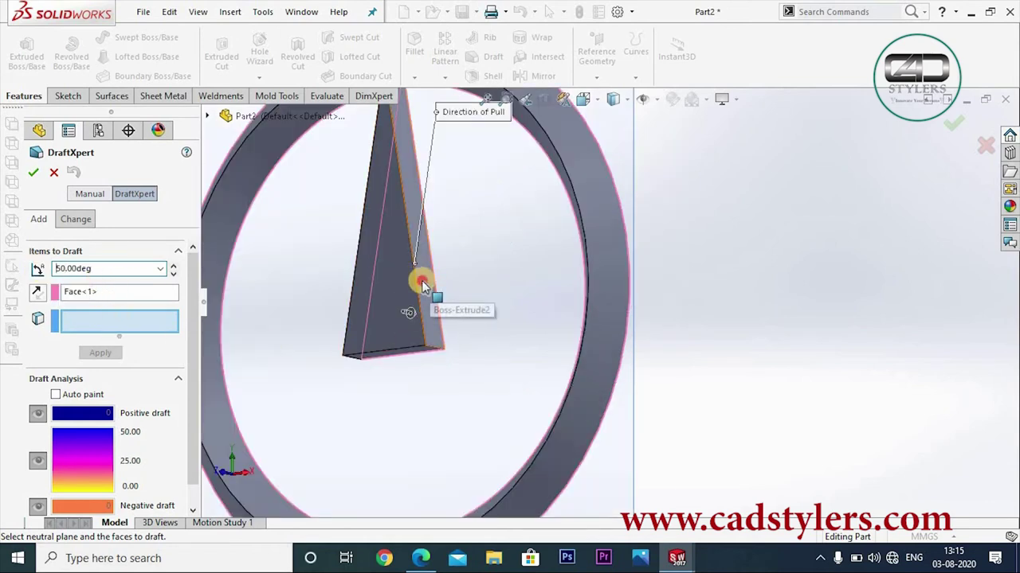
click(401, 352)
mouse_move(500, 364)
middle_down()
mouse_move(580, 371)
mouse_move(394, 288)
middle_up()
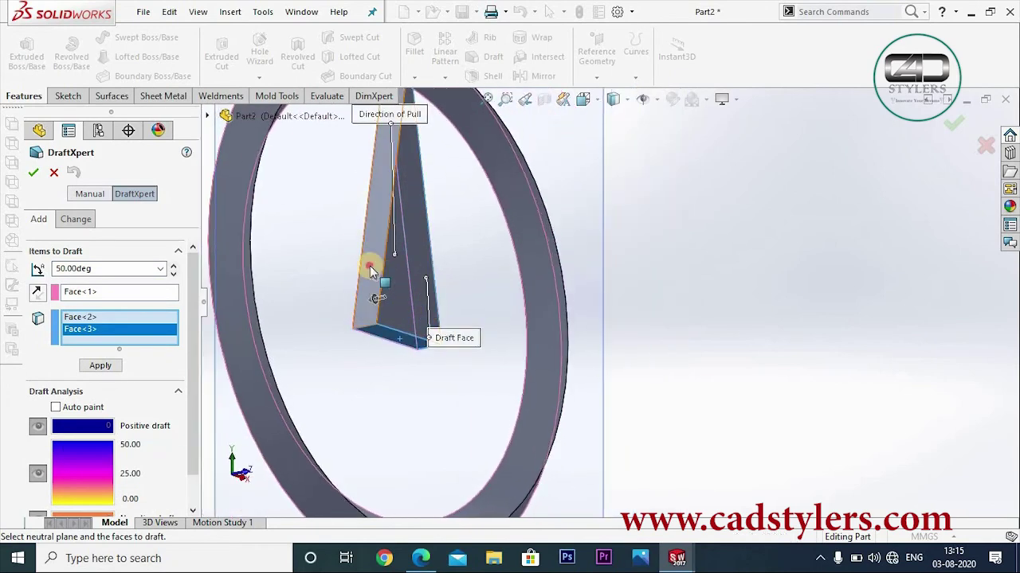
click(371, 271)
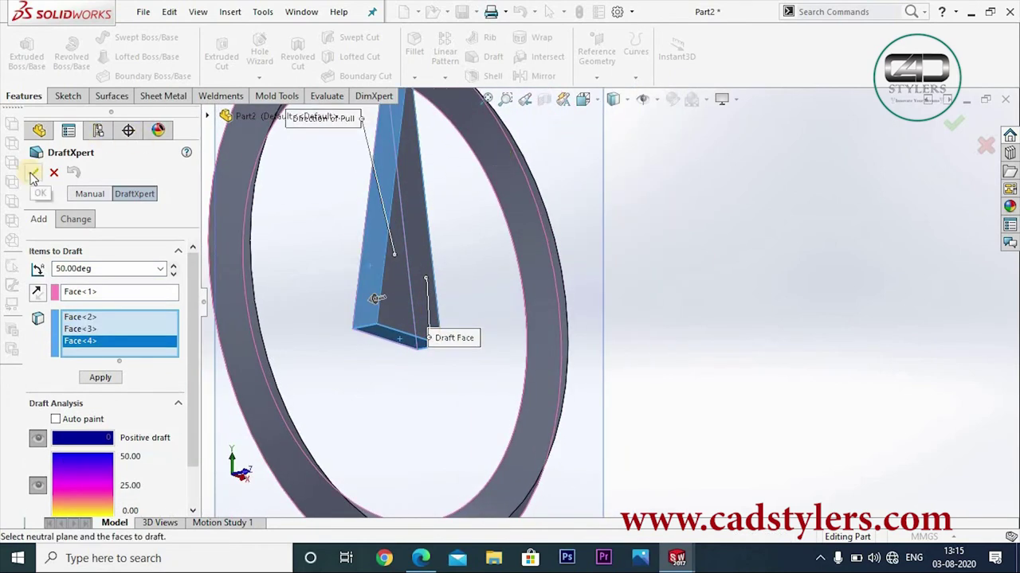
click(100, 376)
key(Return)
- Reverse the neutral plane direction of Draft1
mouse_move(650, 333)
middle_down()
mouse_move(598, 311)
mouse_move(496, 346)
mouse_move(598, 326)
mouse_move(378, 330)
middle_up()
right_click(71, 381)
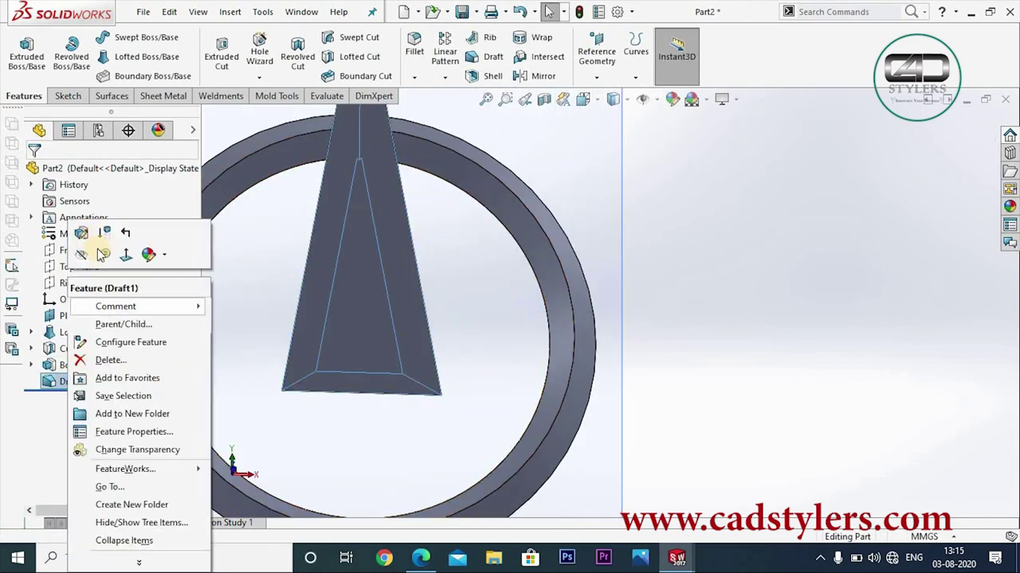
click(82, 235)
click(39, 333)
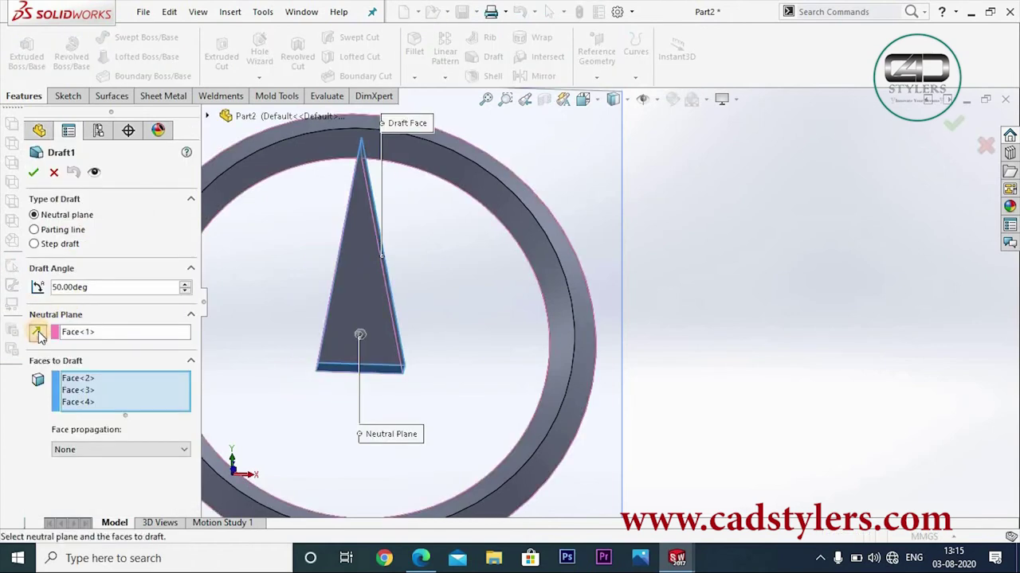
click(33, 173)
middle_drag(465, 357, 462, 311)
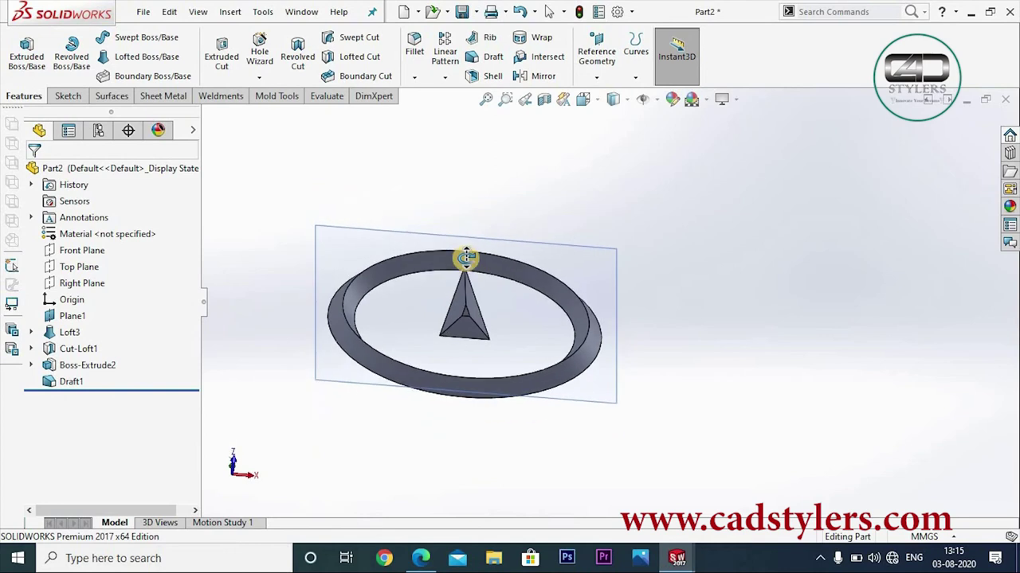
- Change Draft1's draft angle to 53°
scroll(475, 331, down, 2)
scroll(475, 330, down, 2)
mouse_move(712, 391)
middle_down()
mouse_move(721, 387)
mouse_move(632, 371)
middle_up()
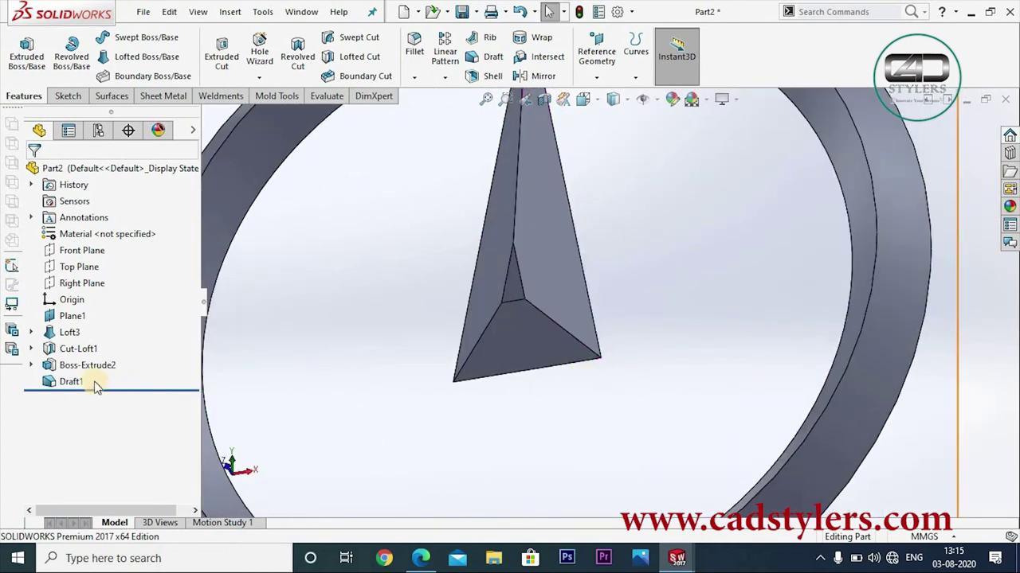
right_click(70, 382)
click(77, 255)
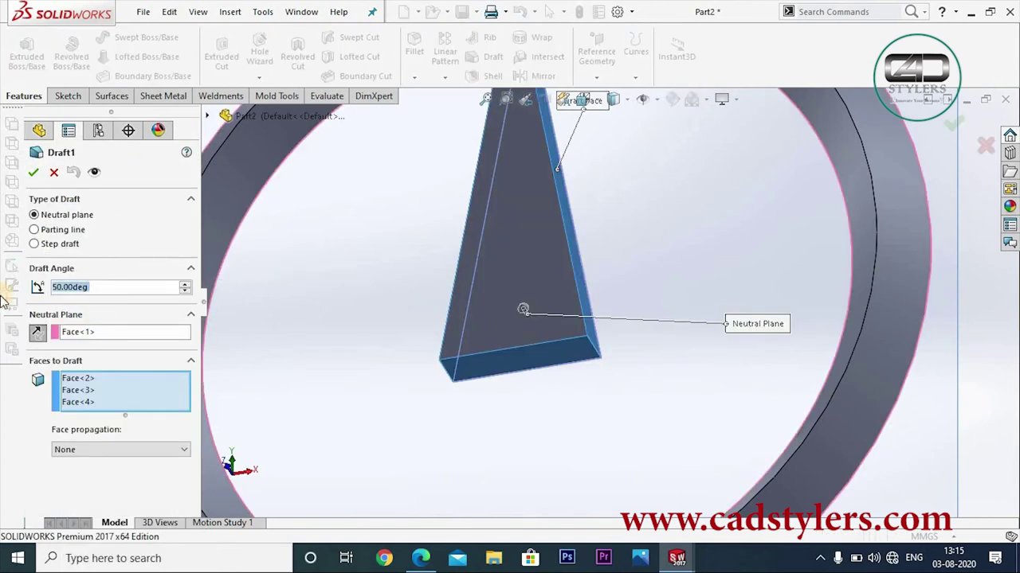
text(53)
key(Return)
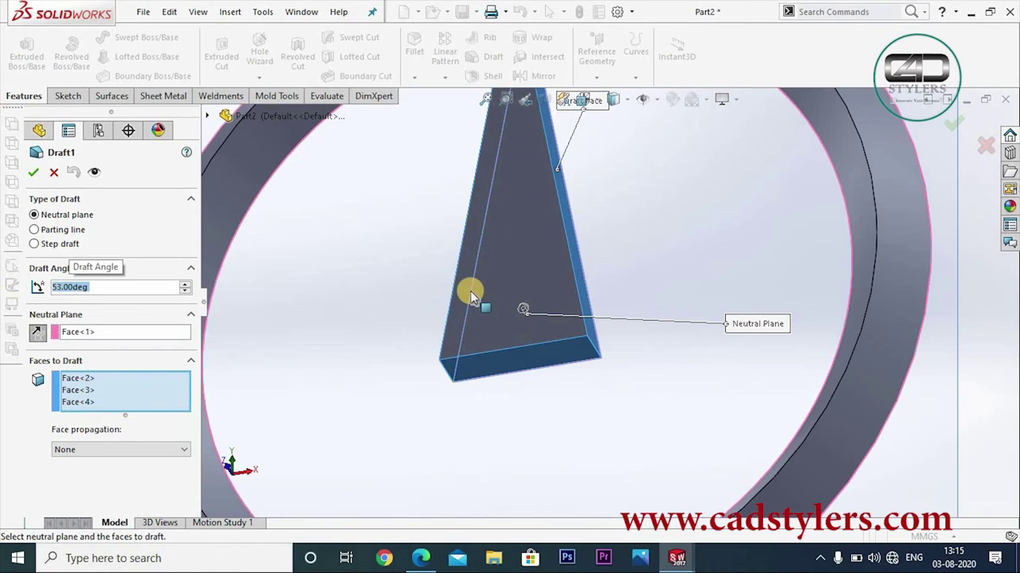
click(33, 173)
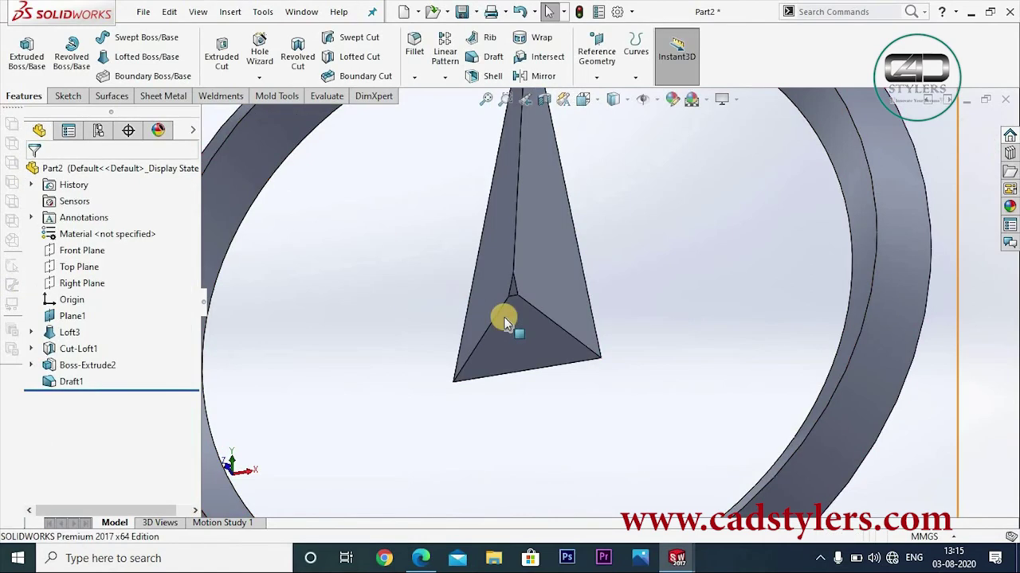
- Raise Draft1's draft angle further to 55°
scroll(515, 305, down, 3)
scroll(542, 282, down, 2)
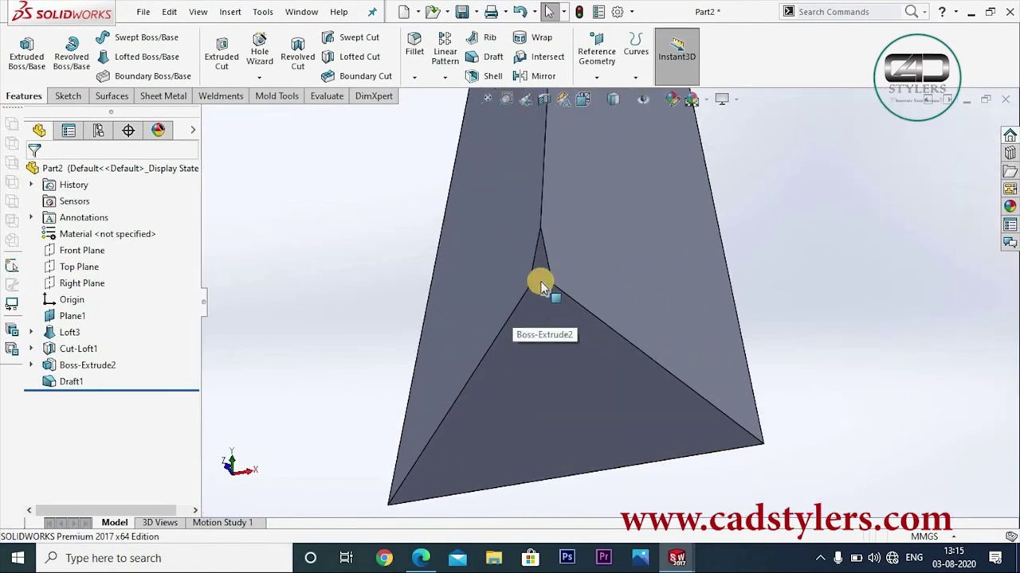
click(70, 382)
right_click(70, 381)
click(97, 233)
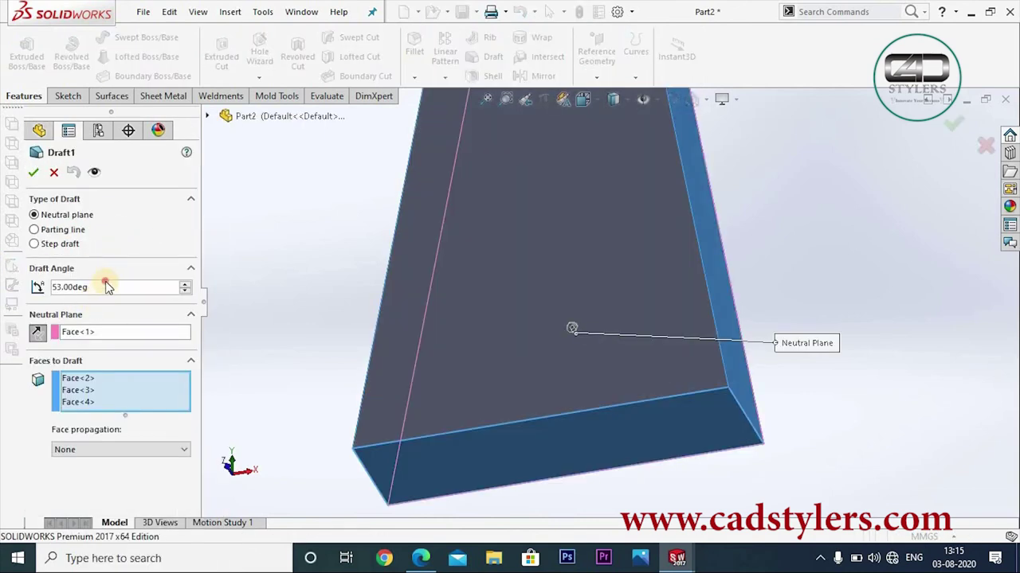
double_click(70, 288)
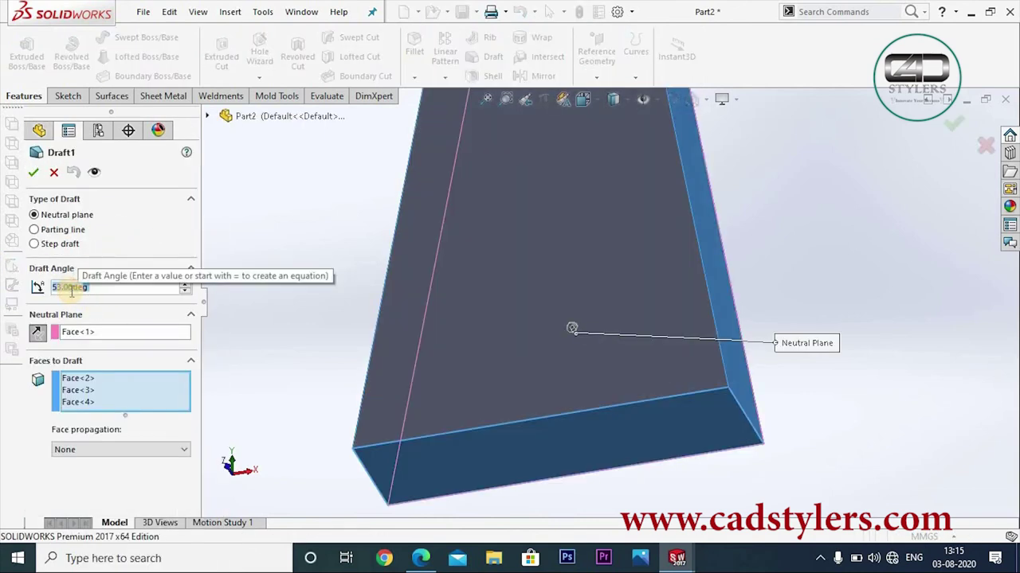
text(55)
key(Return)
click(33, 172)
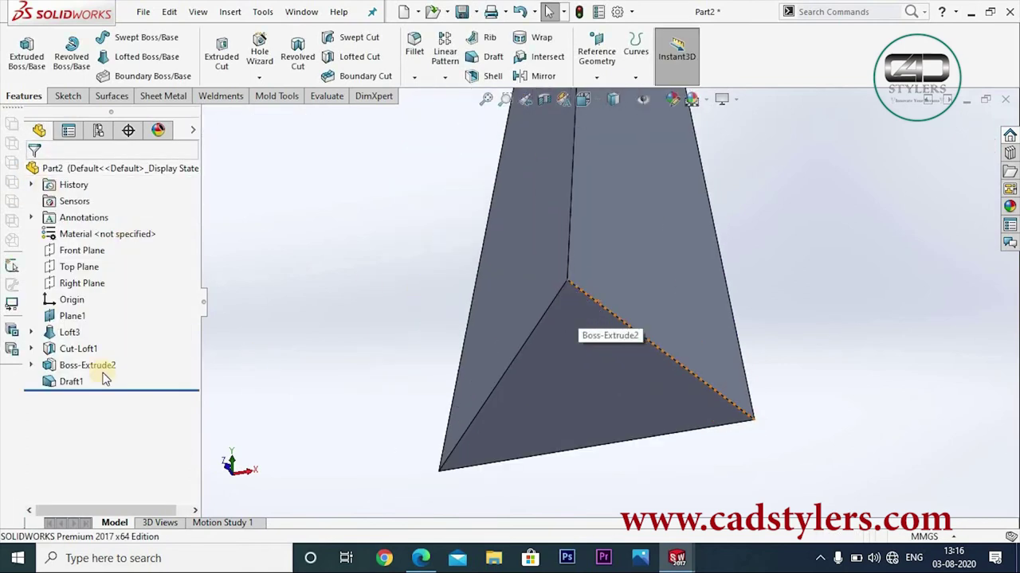
mouse_move(723, 316)
middle_down()
mouse_move(681, 305)
mouse_move(663, 324)
middle_up()
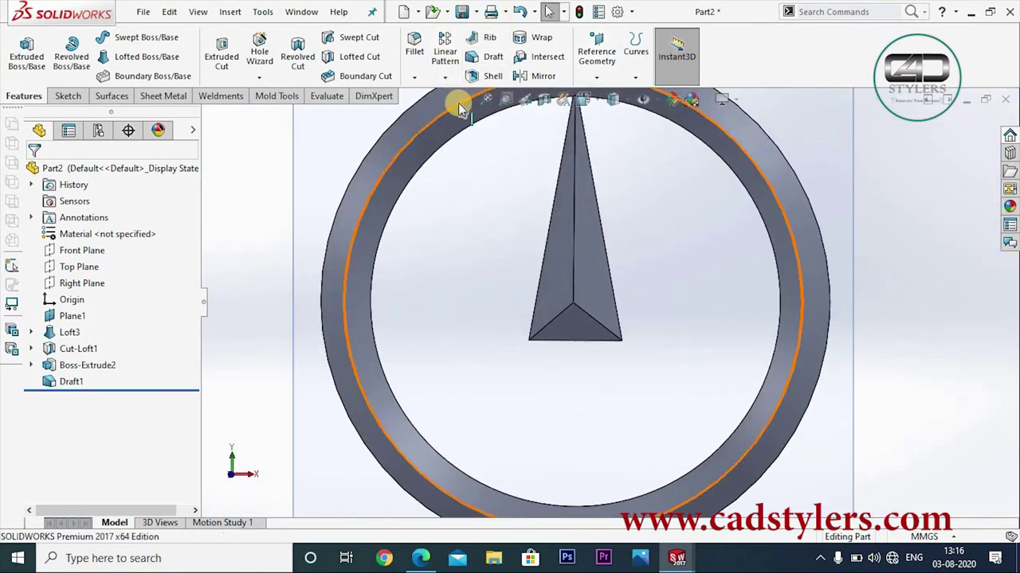
- Create reference axis Axis1 from the ring's inner conical face
key(f)
click(597, 64)
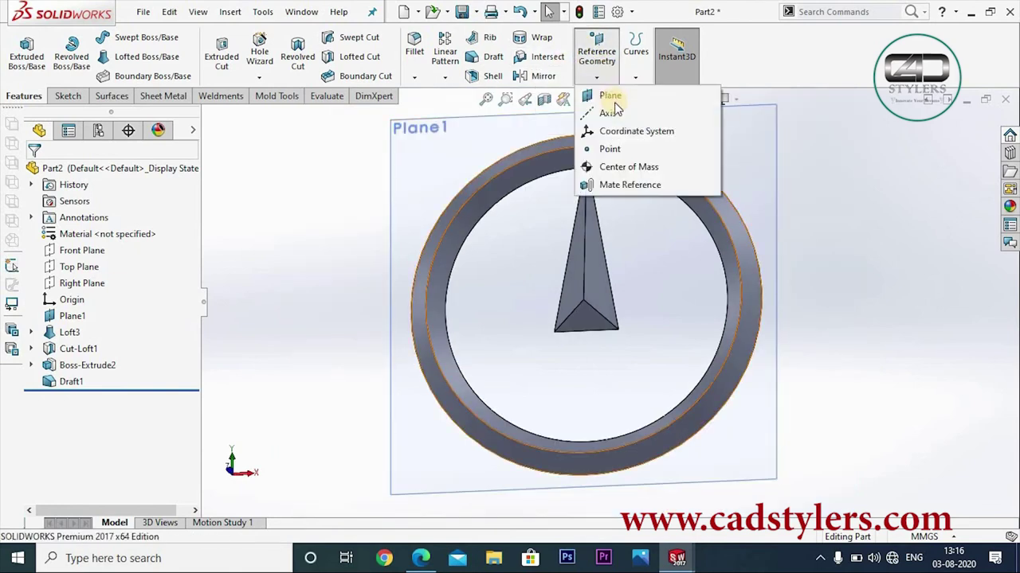
click(612, 114)
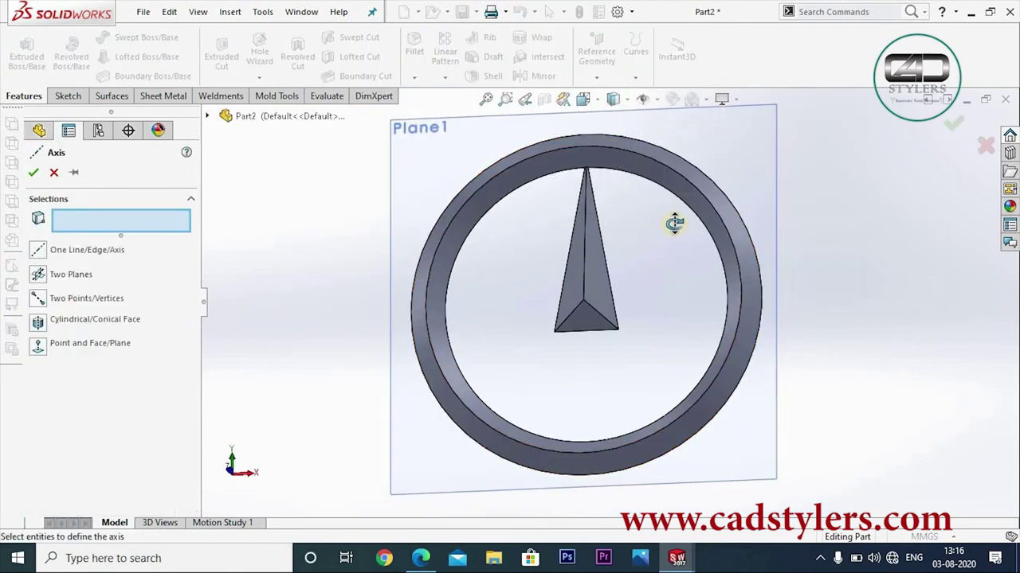
middle_drag(674, 221, 662, 195)
click(662, 195)
mouse_move(715, 281)
middle_down()
mouse_move(860, 292)
mouse_move(833, 357)
mouse_move(670, 289)
middle_up()
click(33, 172)
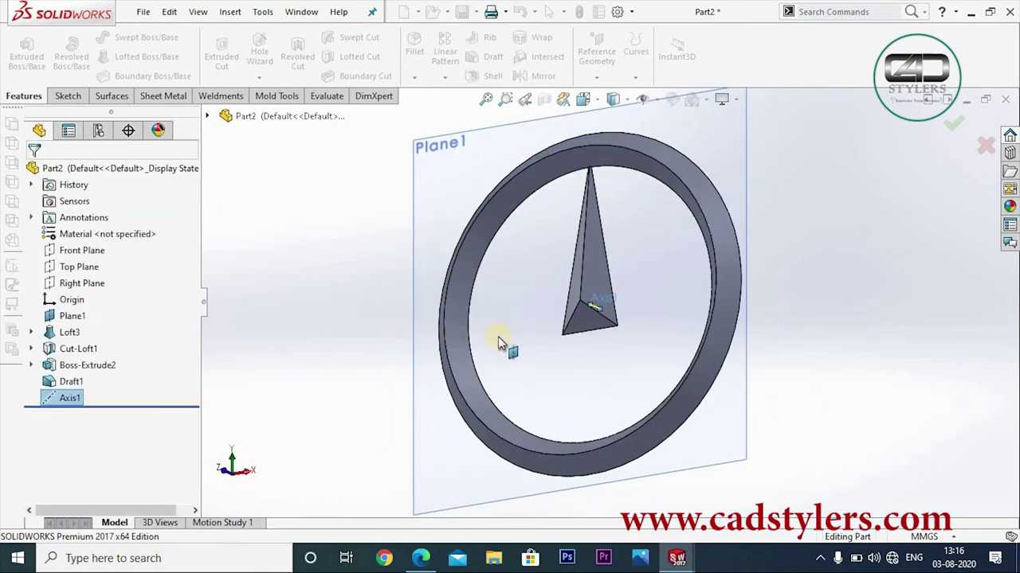
middle_drag(496, 337, 482, 365)
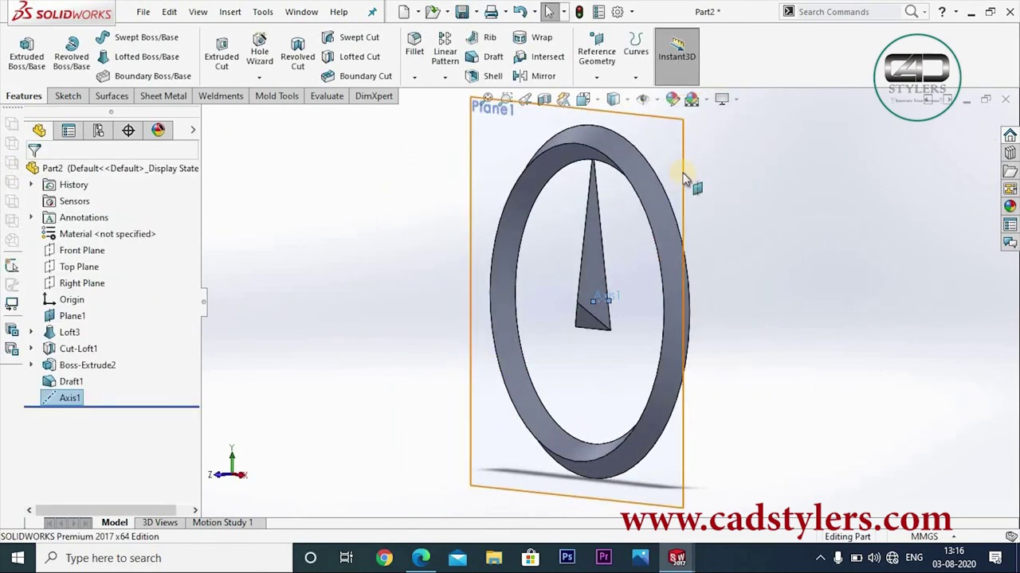
click(444, 79)
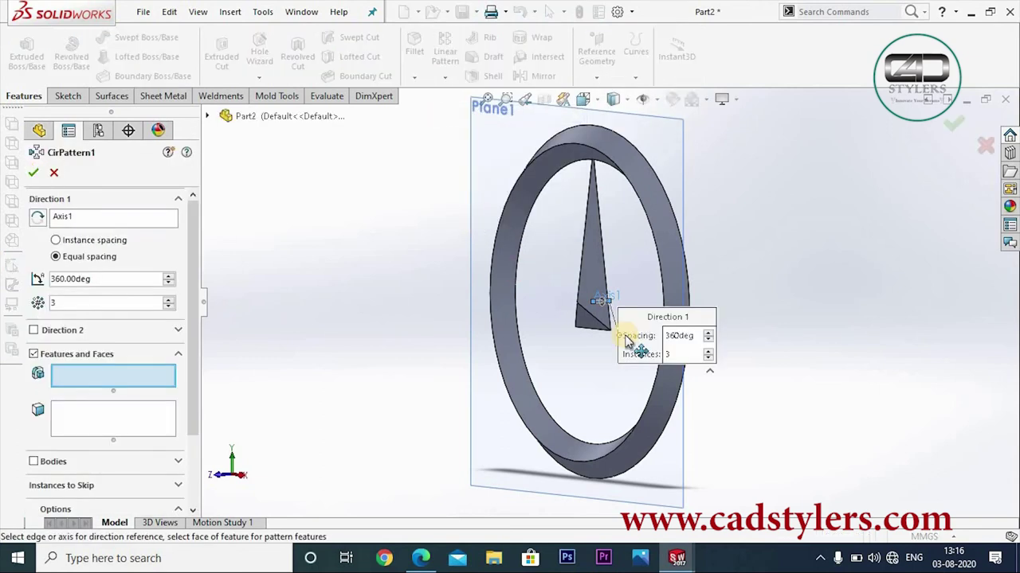
middle_drag(614, 337, 801, 303)
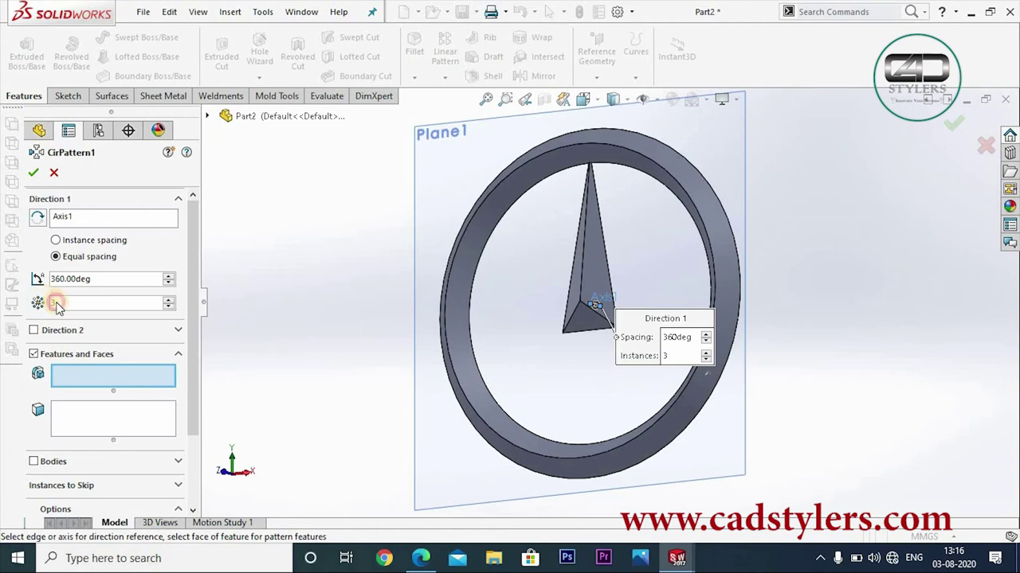
drag(54, 303, 95, 303)
click(208, 117)
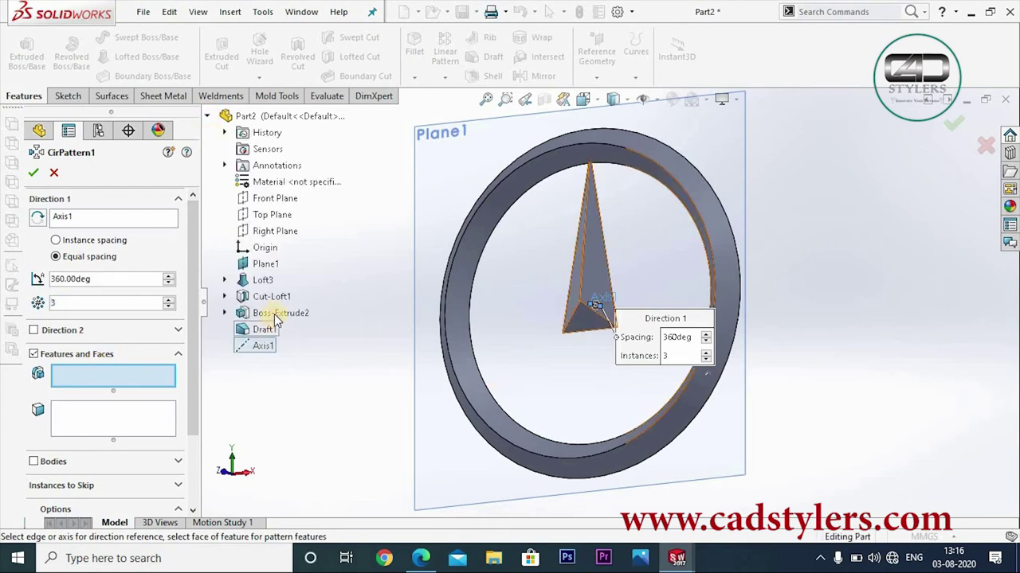
click(275, 313)
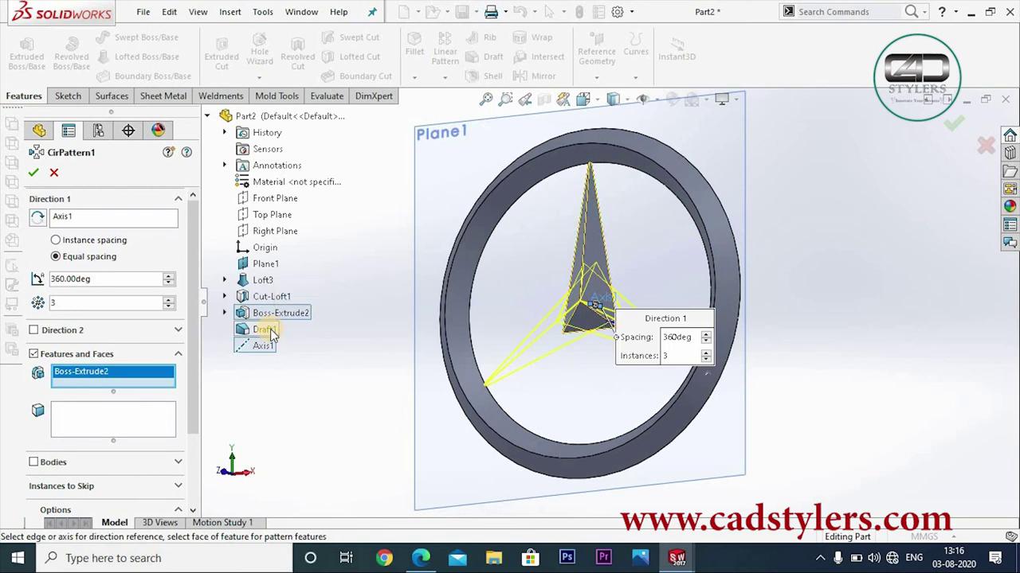
click(32, 173)
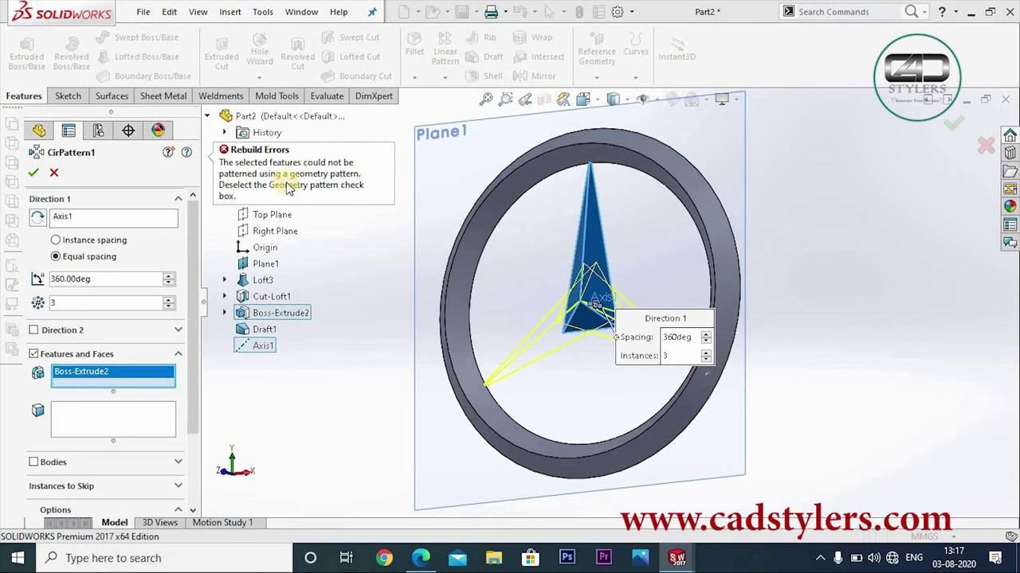
scroll(140, 358, down, 3)
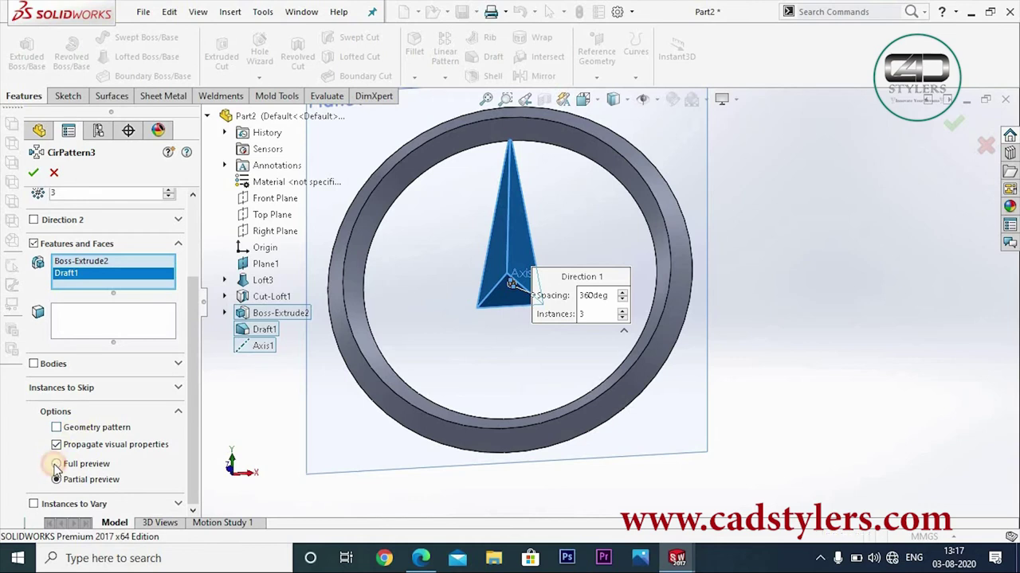
middle_drag(522, 386, 514, 403)
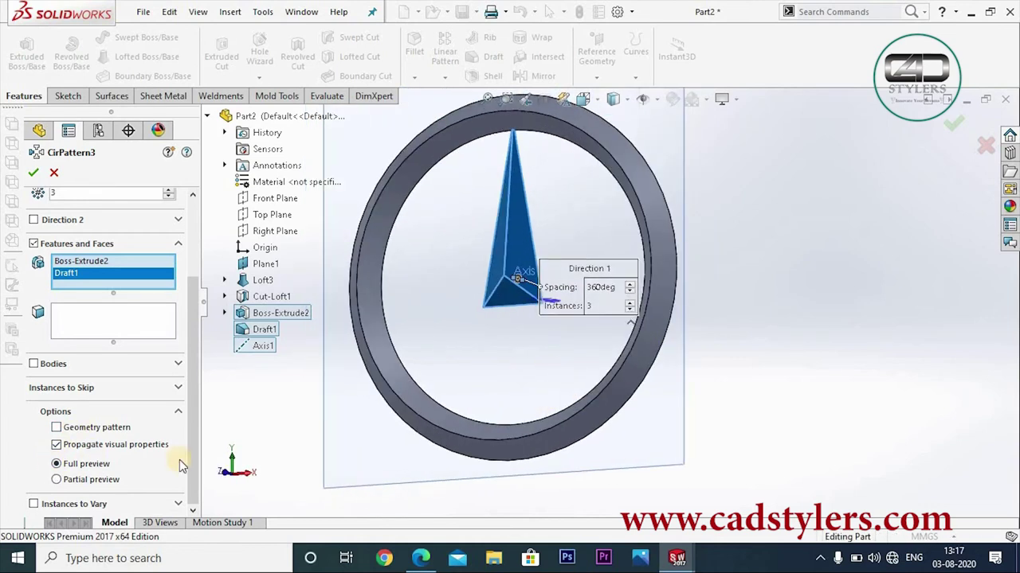
click(57, 481)
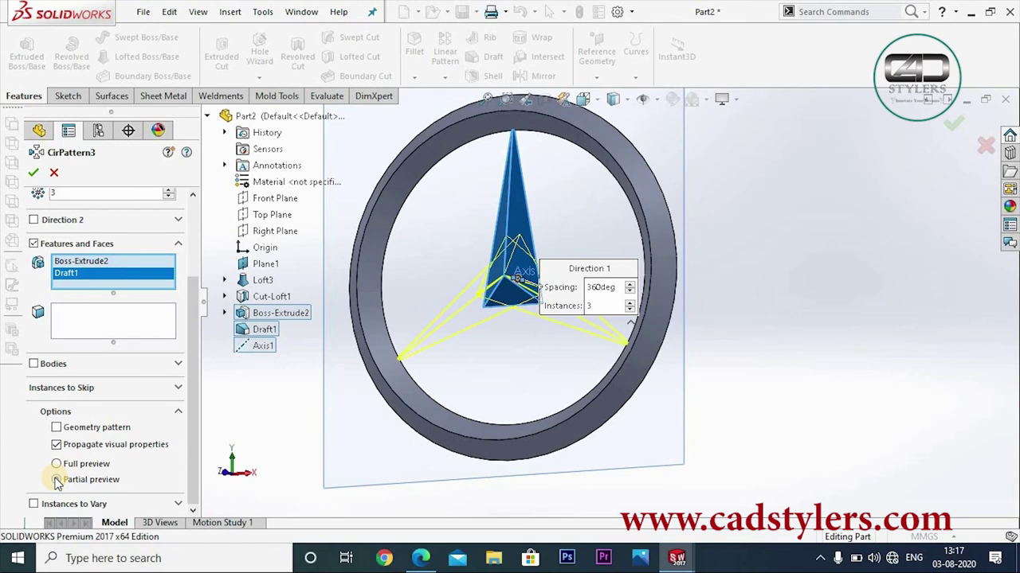
click(57, 463)
middle_drag(532, 370, 556, 379)
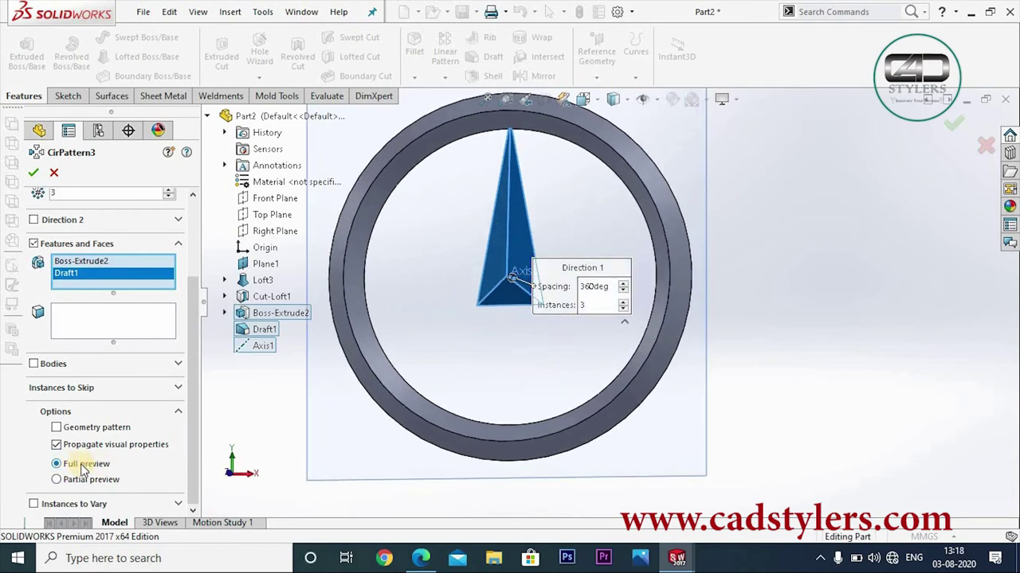
middle_drag(446, 364, 466, 276)
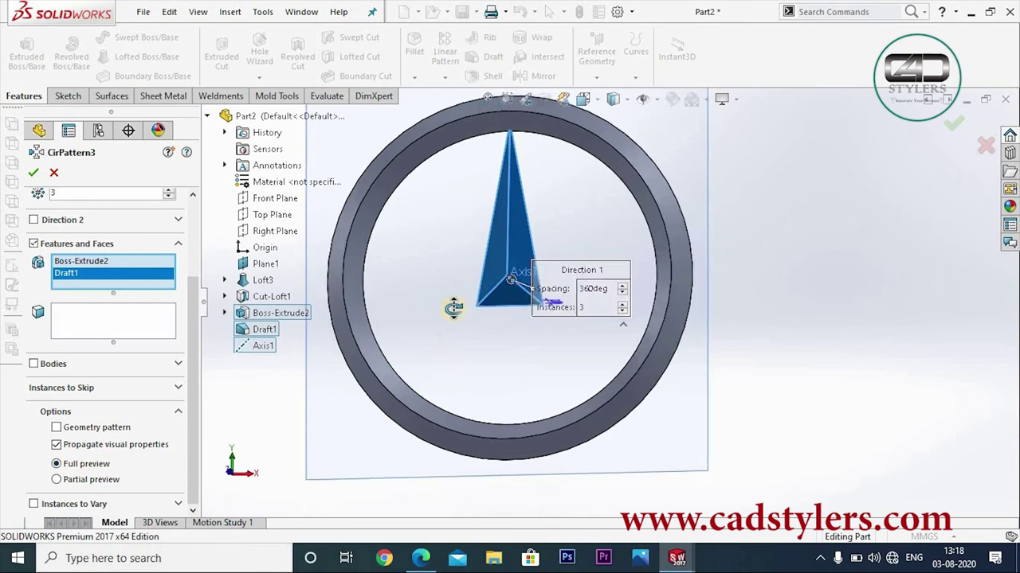
mouse_move(664, 304)
middle_down()
mouse_move(644, 334)
mouse_move(643, 367)
middle_up()
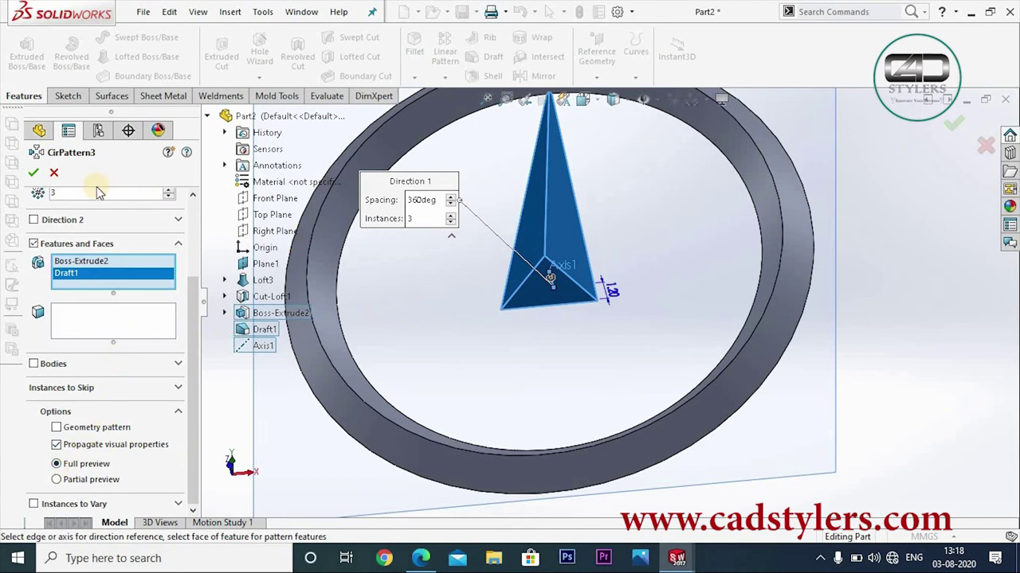
click(54, 176)
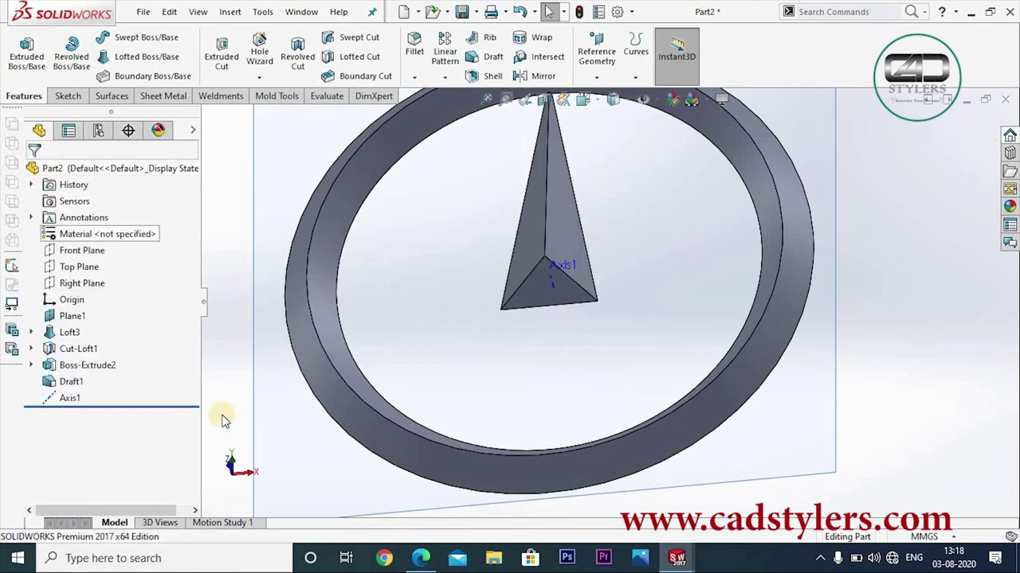
- Turn off Merge result in Boss-Extrude2 so the spike becomes a separate solid body
mouse_move(518, 341)
middle_down()
mouse_move(519, 331)
mouse_move(614, 295)
middle_up()
scroll(603, 291, down, 5)
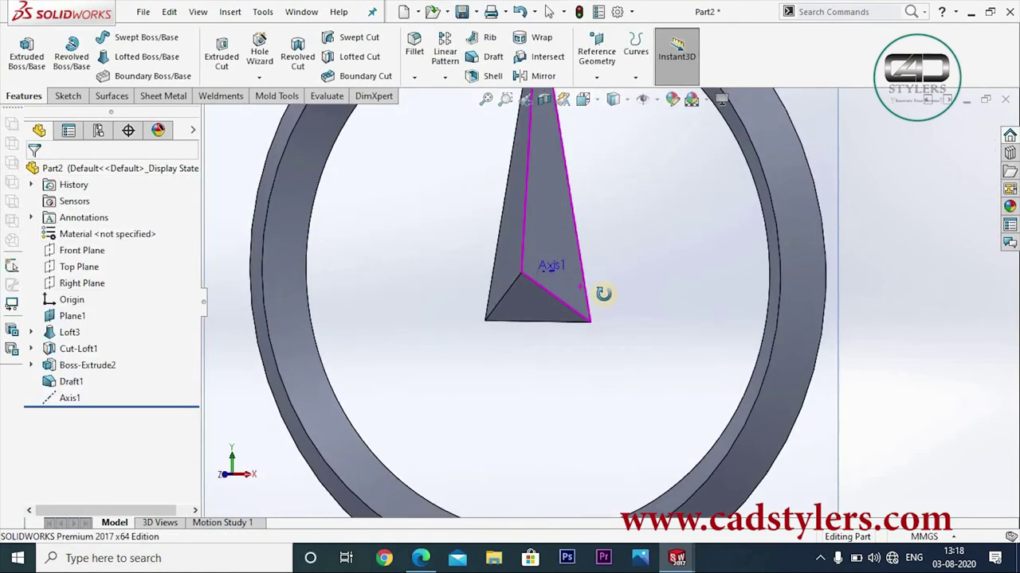
key(f)
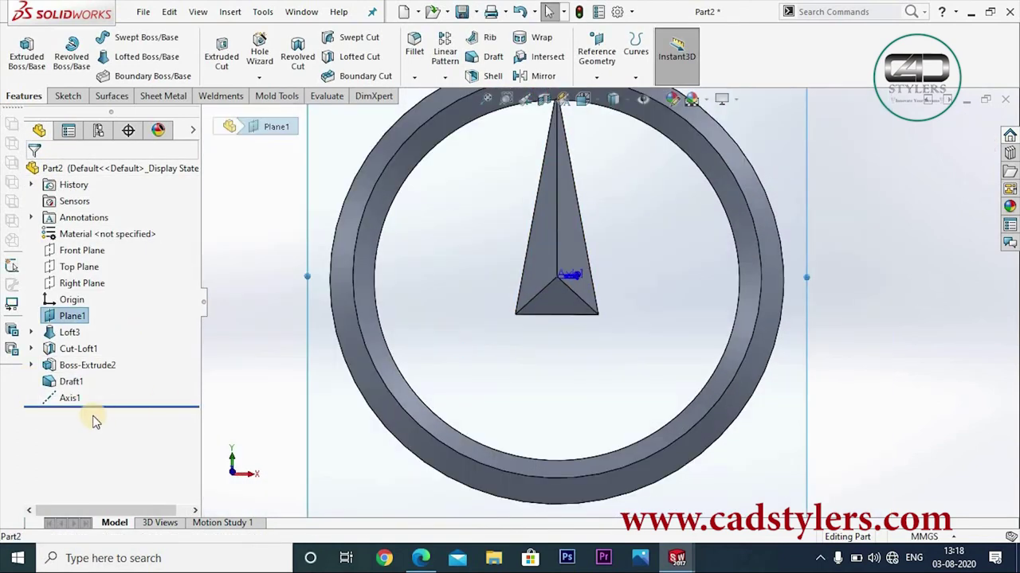
right_click(89, 364)
click(109, 231)
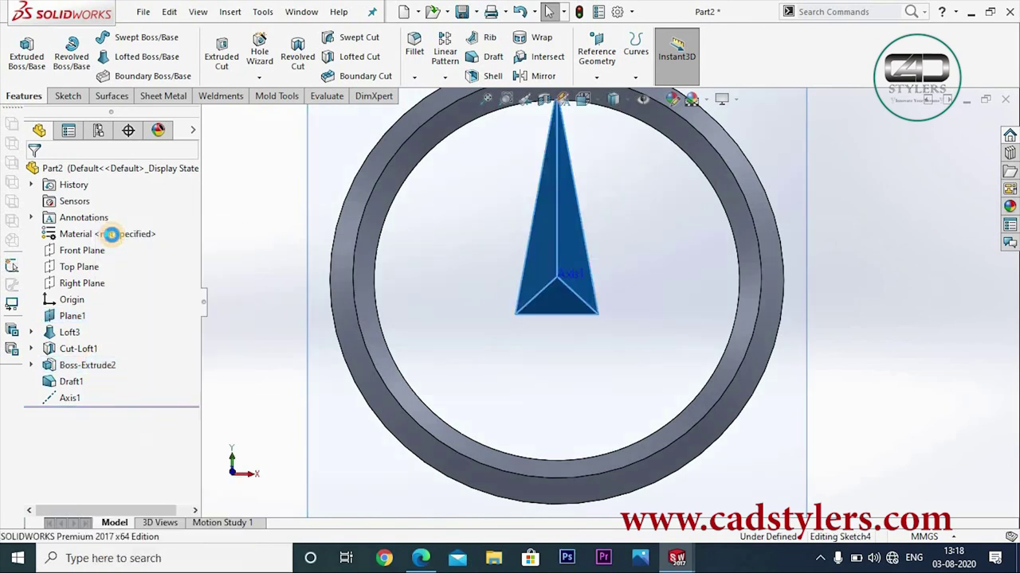
click(56, 337)
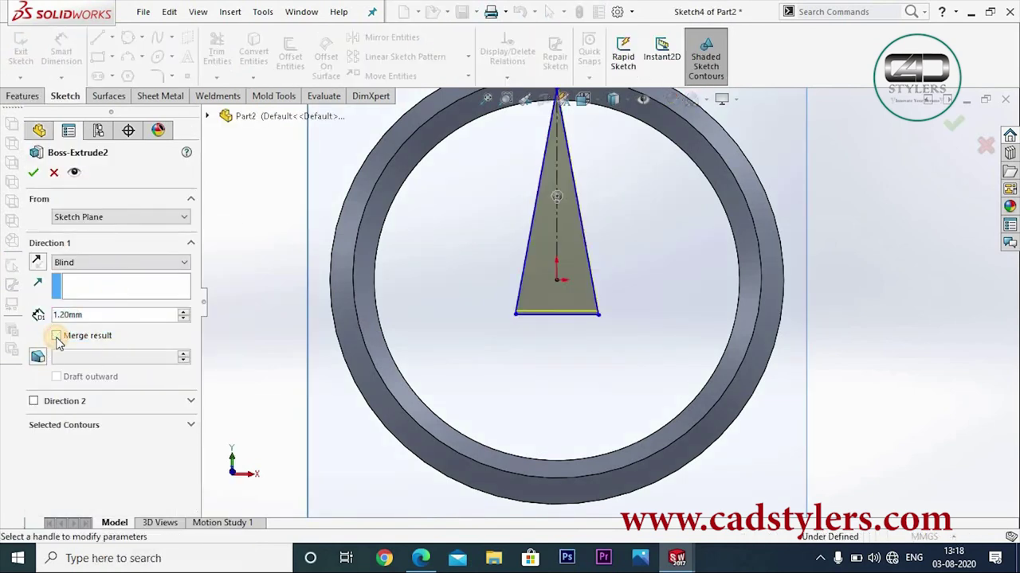
click(32, 173)
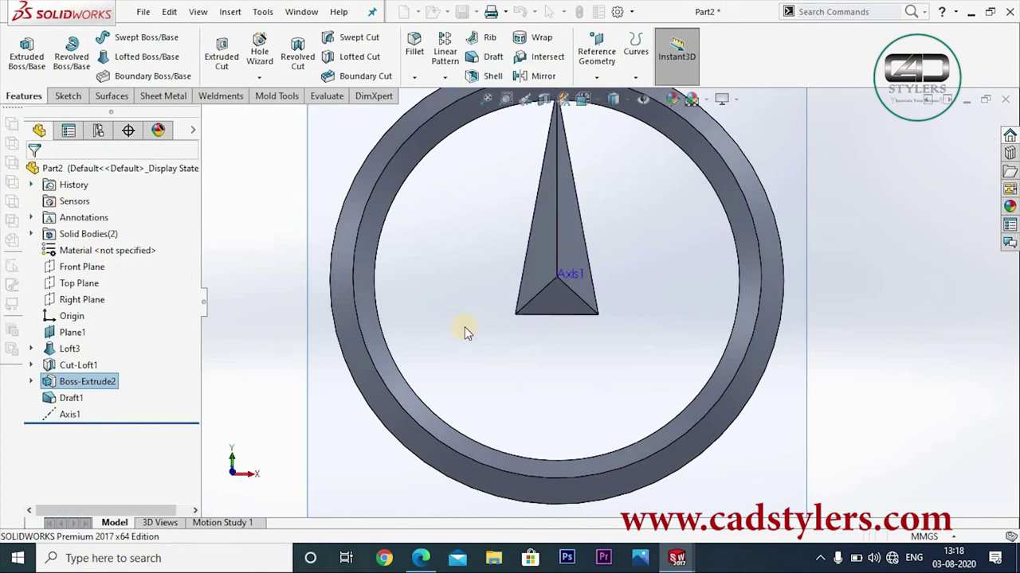
middle_drag(568, 343, 575, 303)
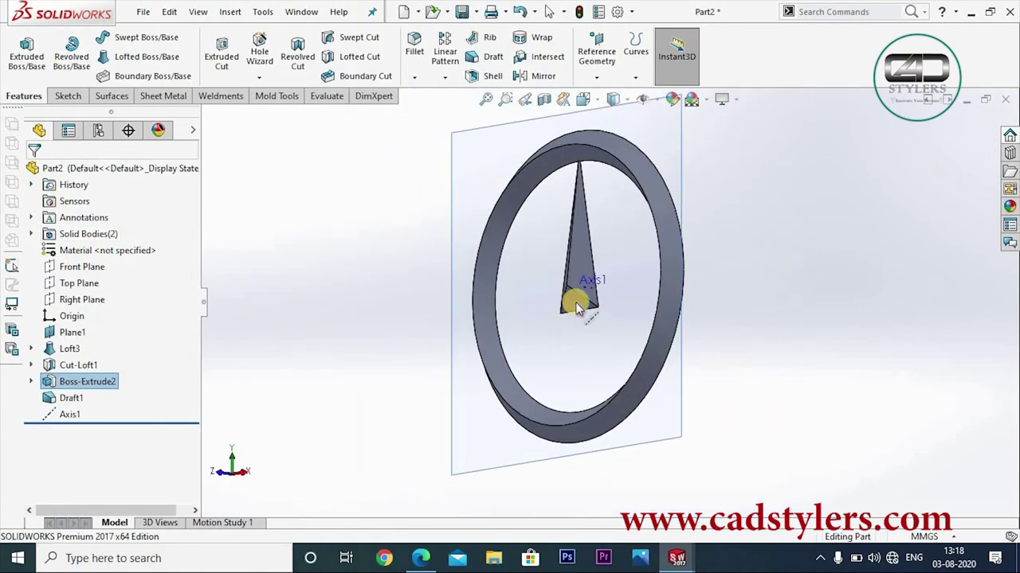
scroll(603, 274, down, 3)
scroll(632, 263, down, 3)
scroll(632, 263, up, 3)
scroll(618, 191, down, 3)
mouse_move(592, 286)
middle_down()
mouse_move(602, 237)
mouse_move(578, 230)
middle_up()
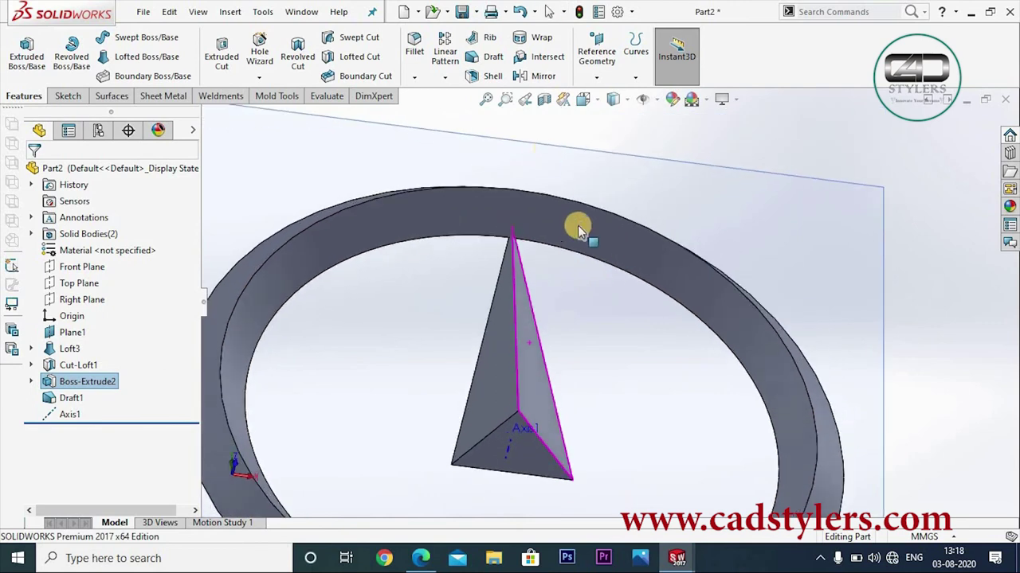
- Circular-pattern the extruded, drafted arm 3 times over 360° around Axis1 as a geometry pattern
click(445, 77)
click(483, 114)
scroll(624, 382, up, 3)
mouse_move(624, 382)
middle_down()
mouse_move(598, 387)
mouse_move(558, 452)
middle_up()
click(544, 422)
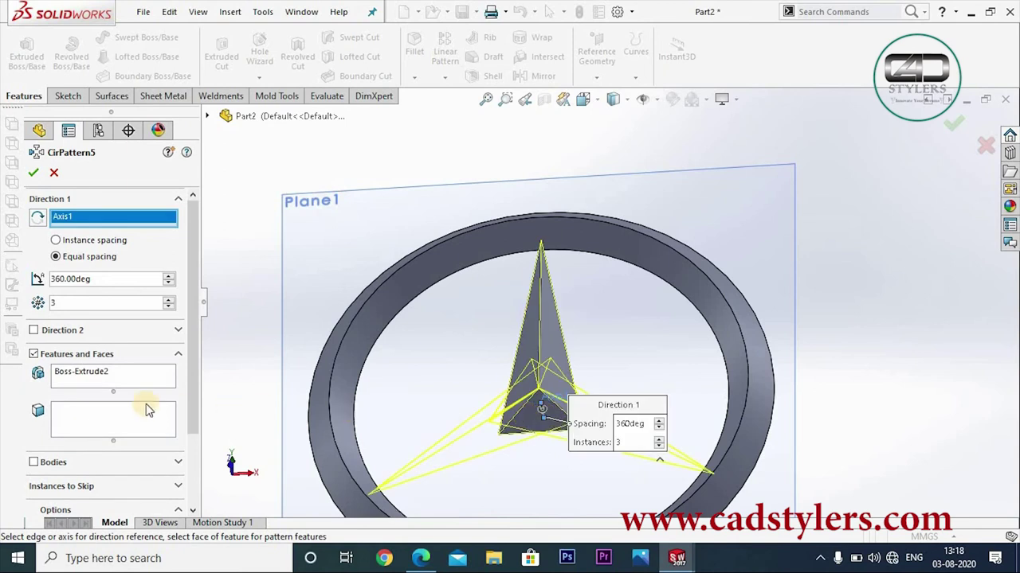
scroll(179, 331, down, 3)
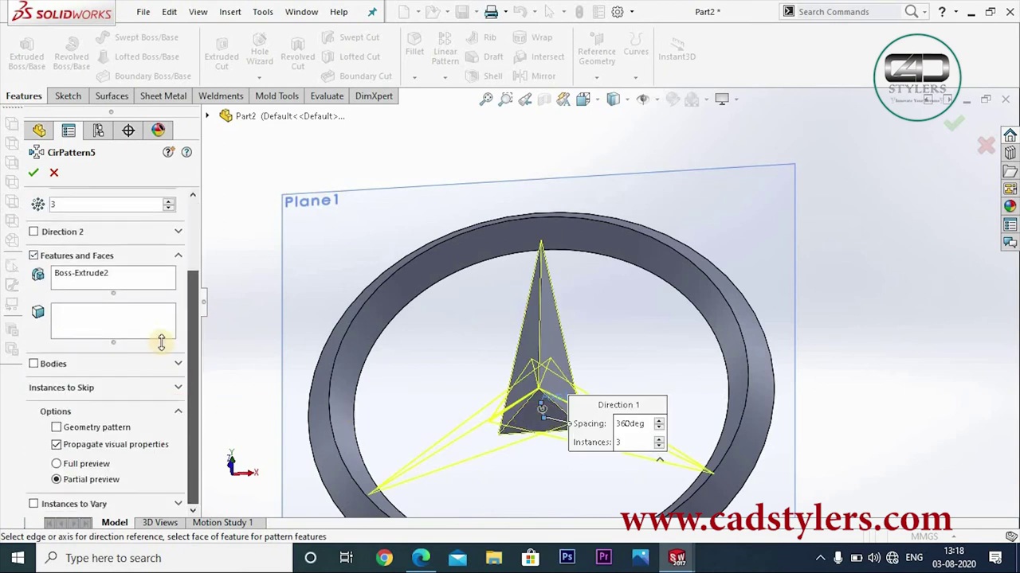
click(208, 116)
click(260, 349)
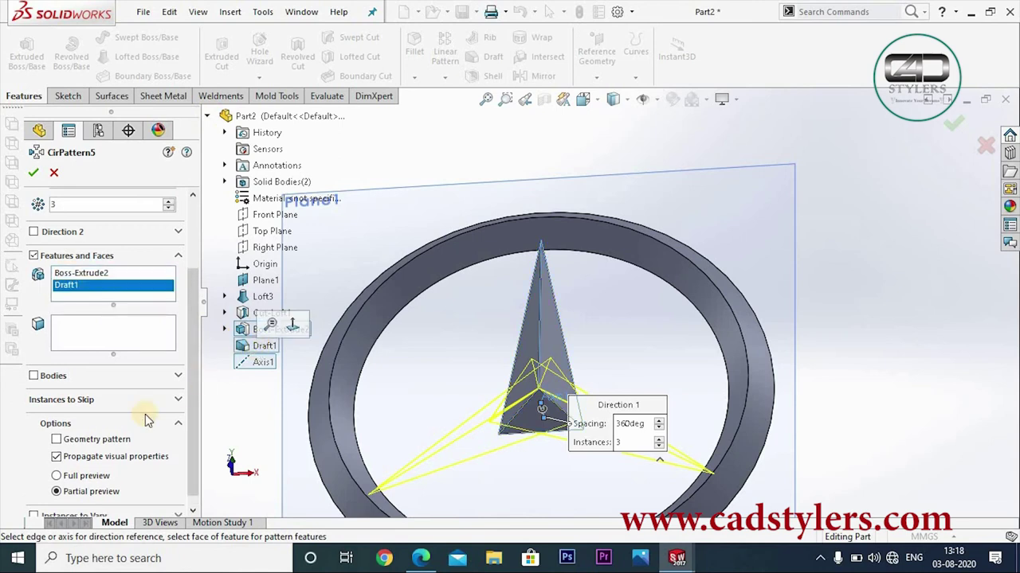
click(35, 175)
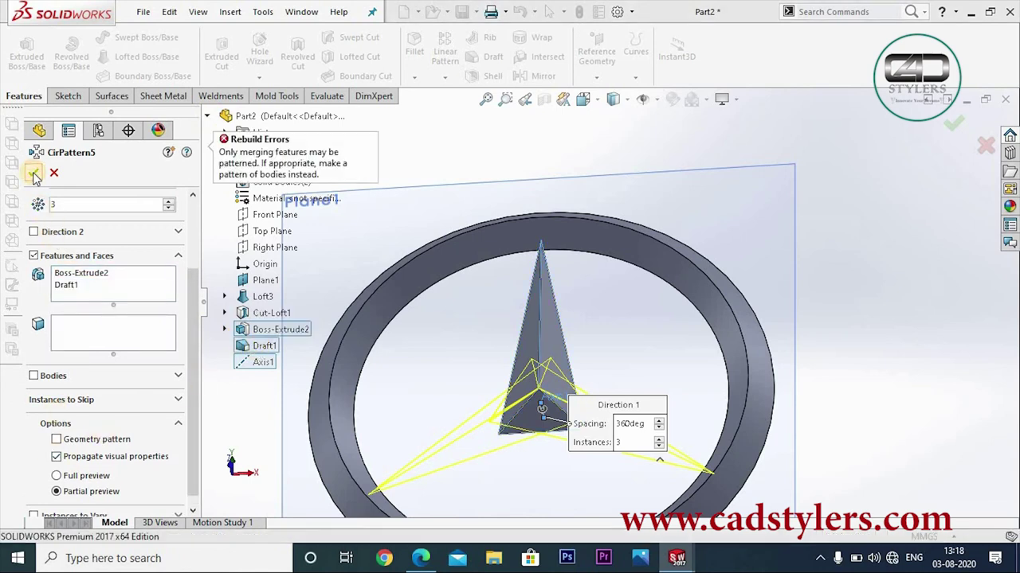
click(56, 440)
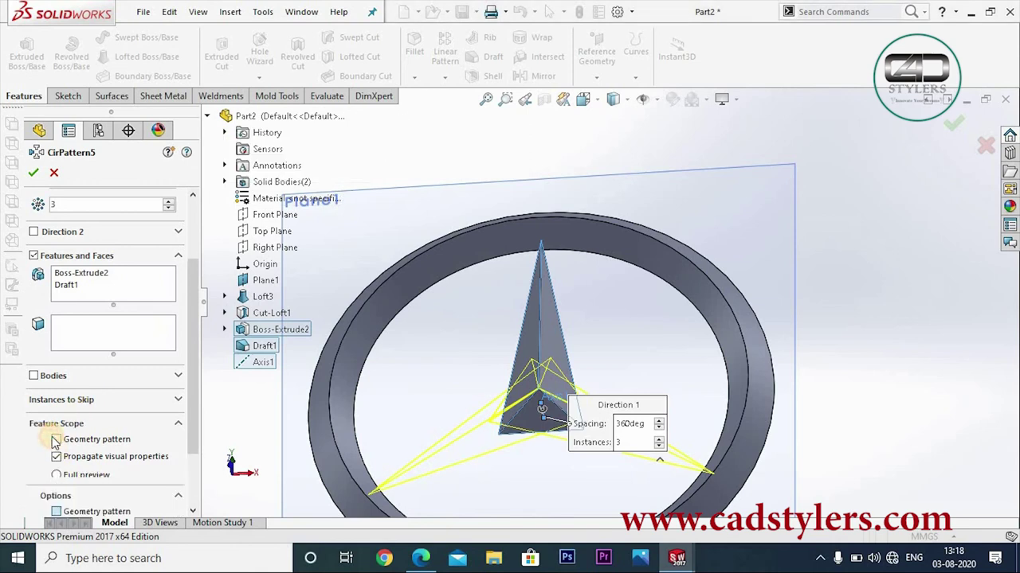
click(35, 172)
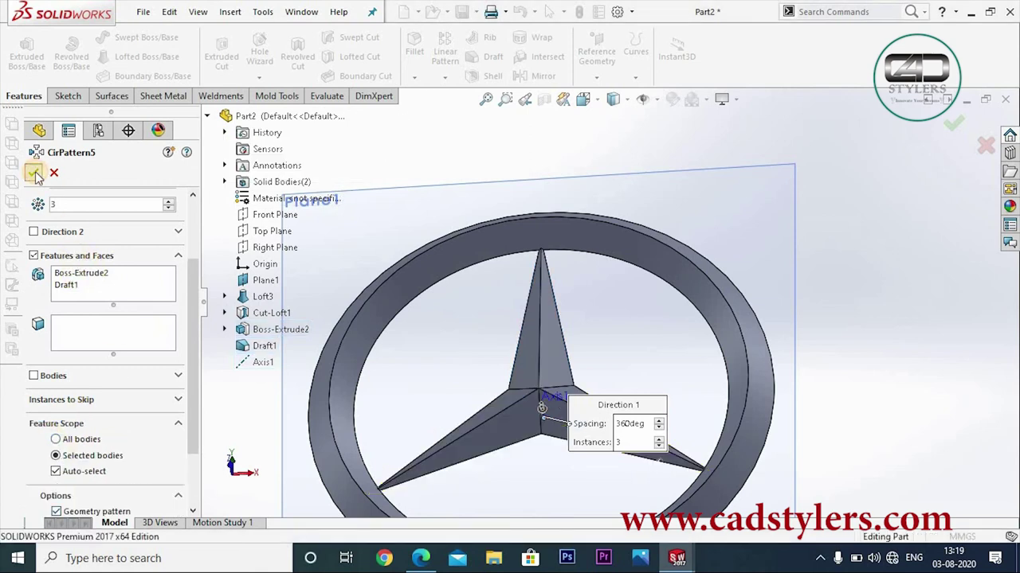
key(ctrl+1)
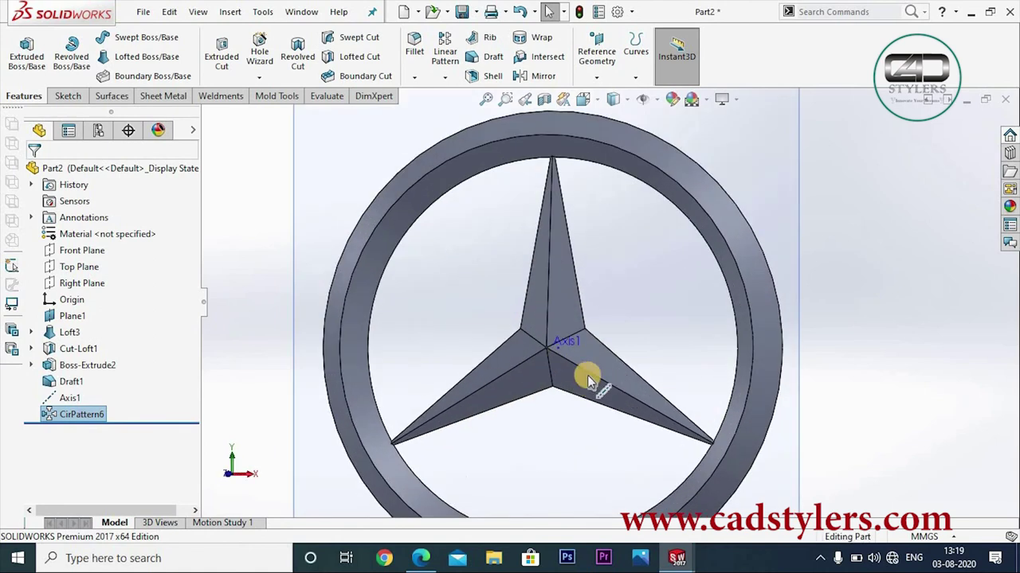
- Fillet the selected ring edge with a 0.1 mm radius, creating Fillet1
scroll(585, 382, down, 3)
scroll(585, 383, up, 3)
scroll(610, 343, down, 2)
mouse_move(639, 374)
middle_down()
mouse_move(597, 380)
mouse_move(603, 348)
mouse_move(627, 330)
mouse_move(626, 340)
middle_up()
scroll(626, 341, up, 2)
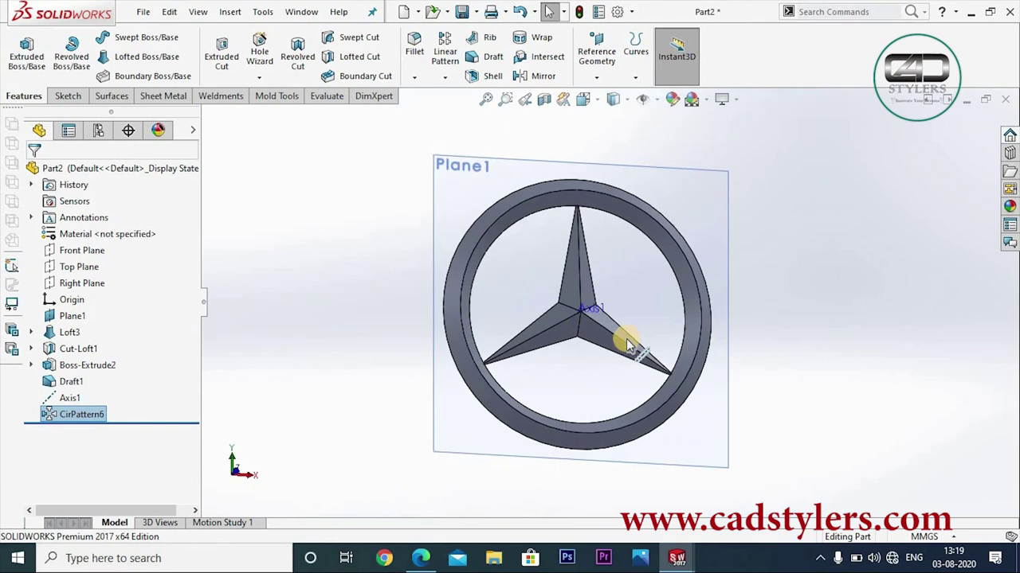
scroll(675, 343, down, 3)
scroll(676, 342, down, 3)
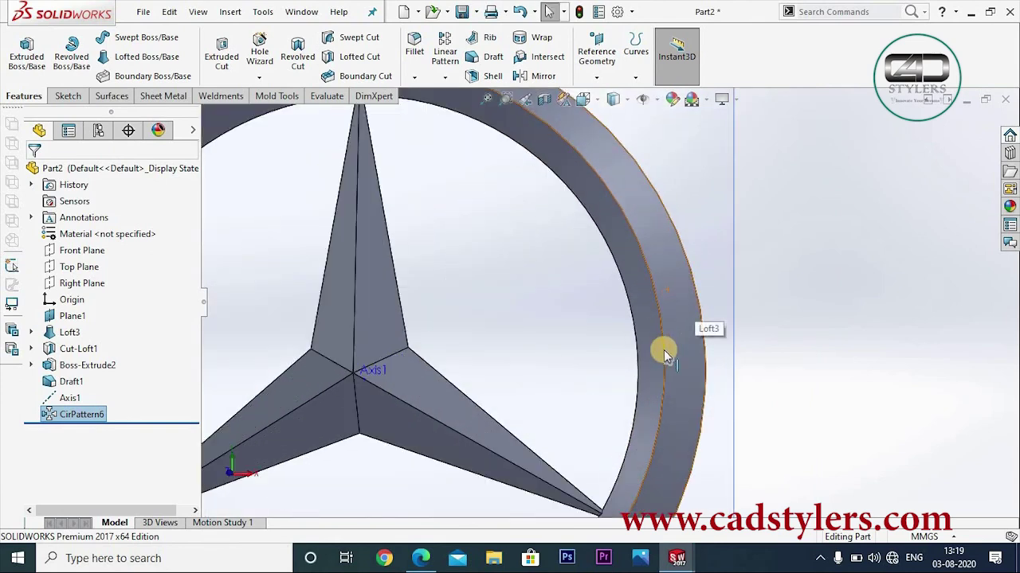
click(414, 48)
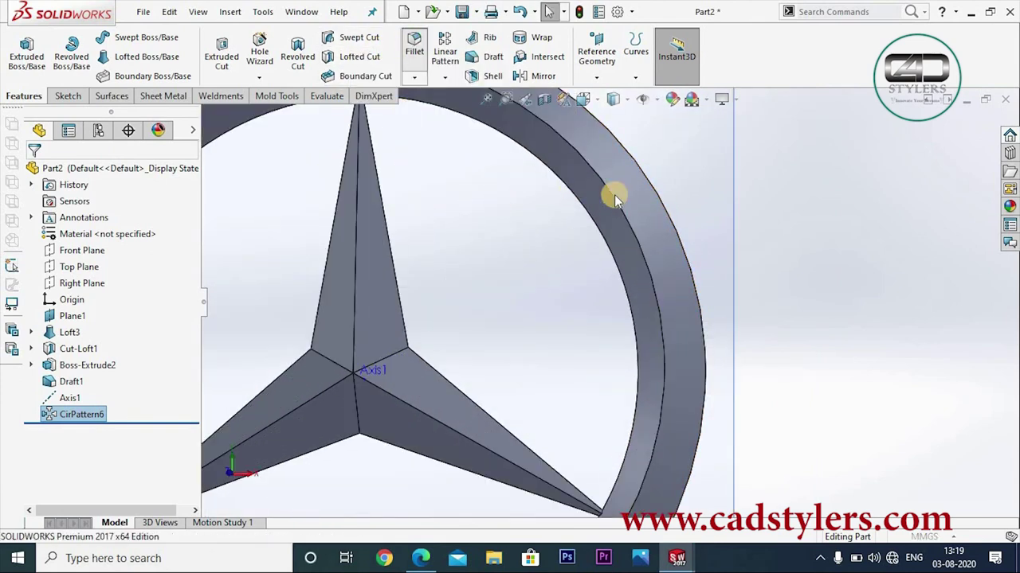
click(615, 199)
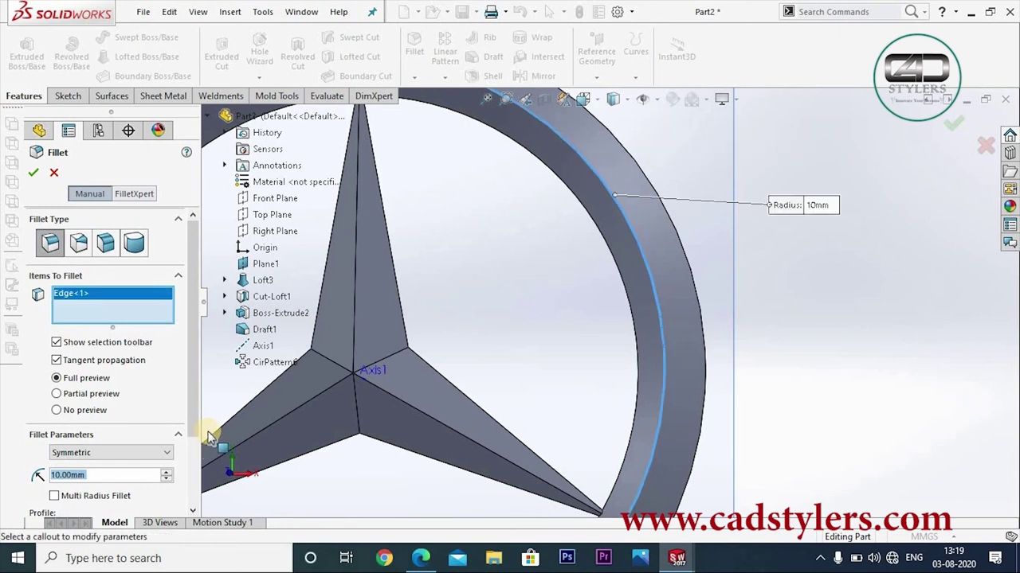
scroll(127, 425, down, 3)
double_click(76, 379)
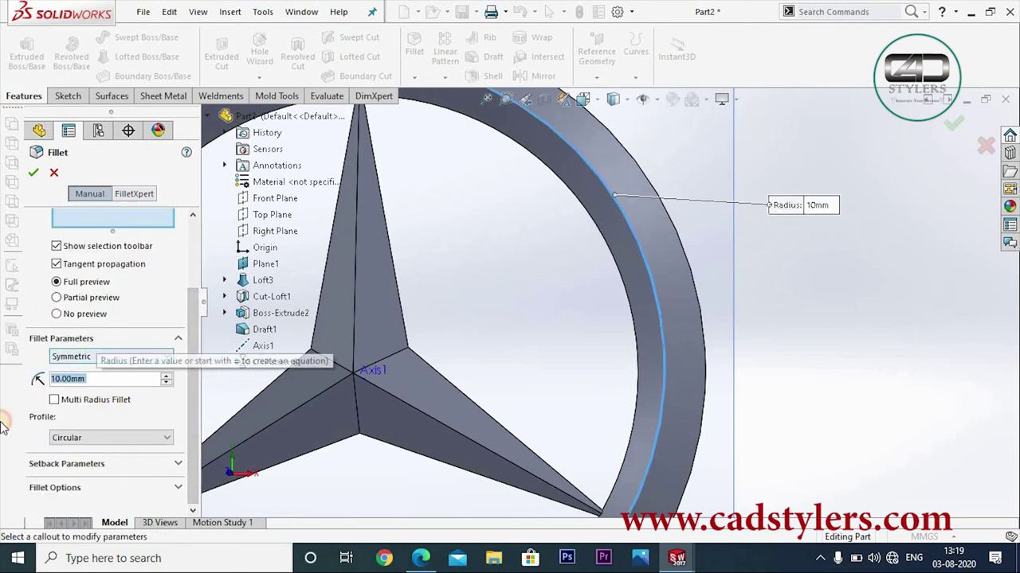
text(0.1)
key(Return)
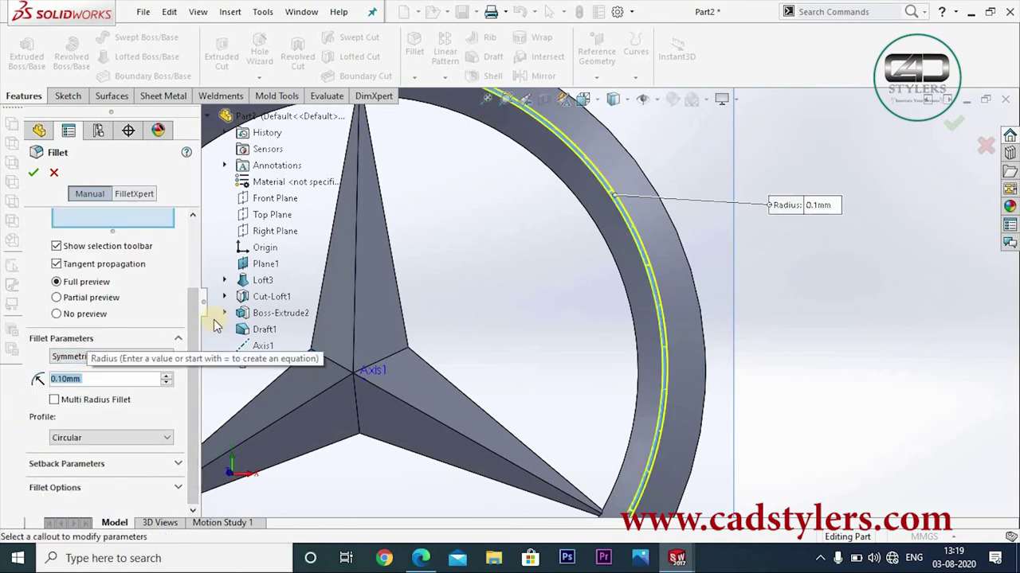
click(32, 172)
key(ctrl+1)
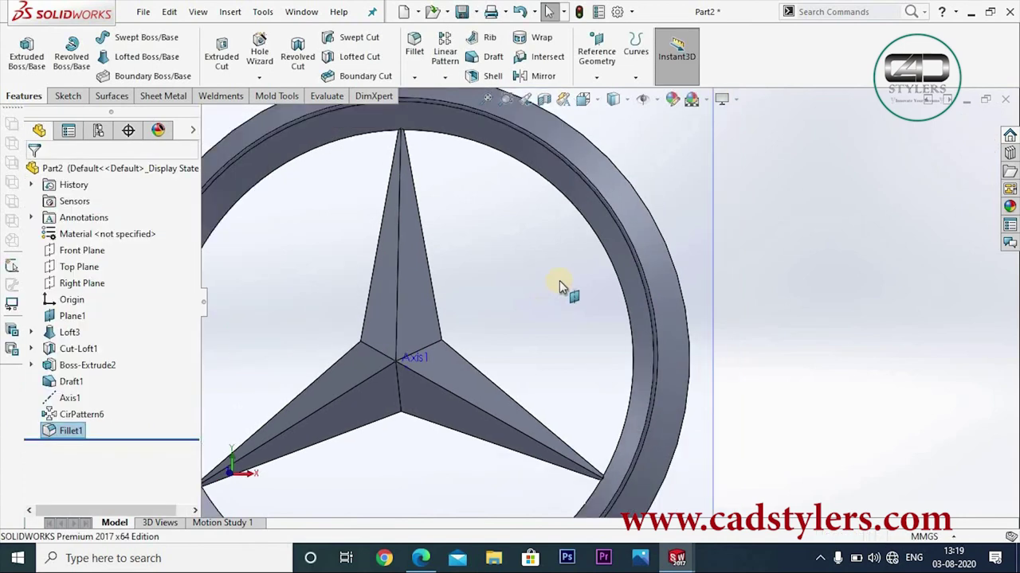
middle_drag(570, 240, 589, 267)
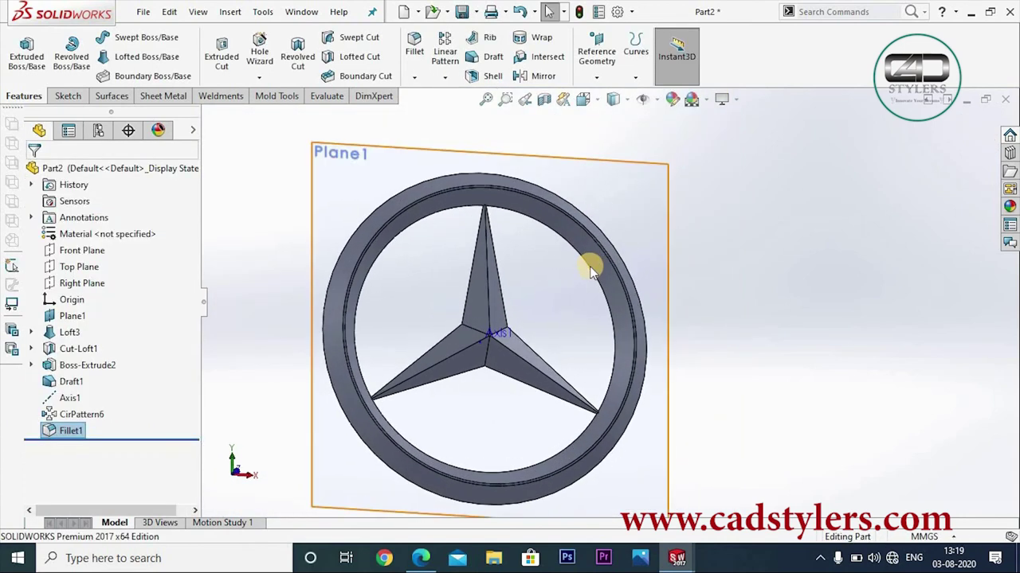
- Enable the PhotoView 360 add-in in the Add-Ins list
scroll(555, 323, down, 3)
scroll(555, 323, up, 2)
right_click(637, 196)
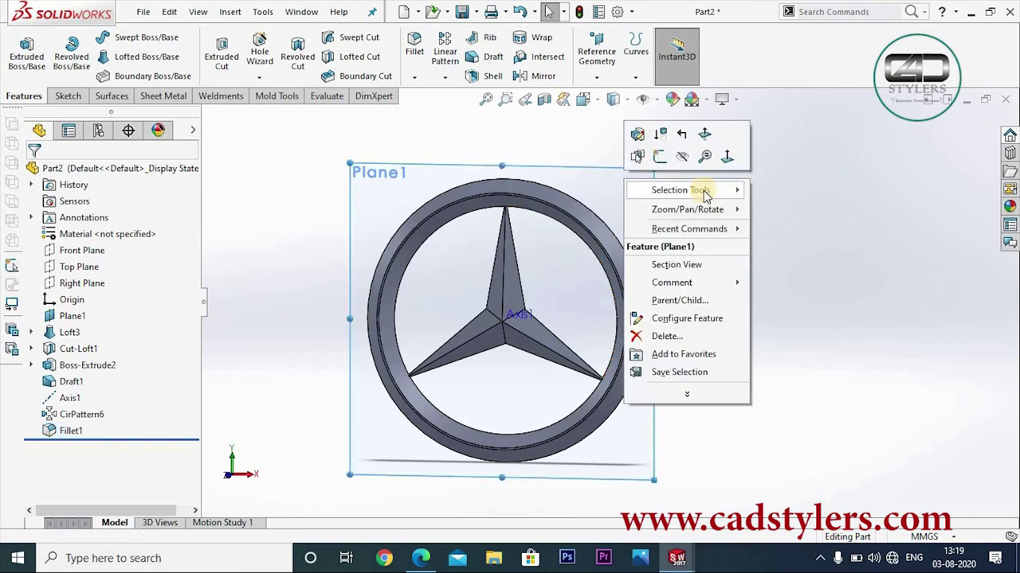
scroll(785, 305, down, 3)
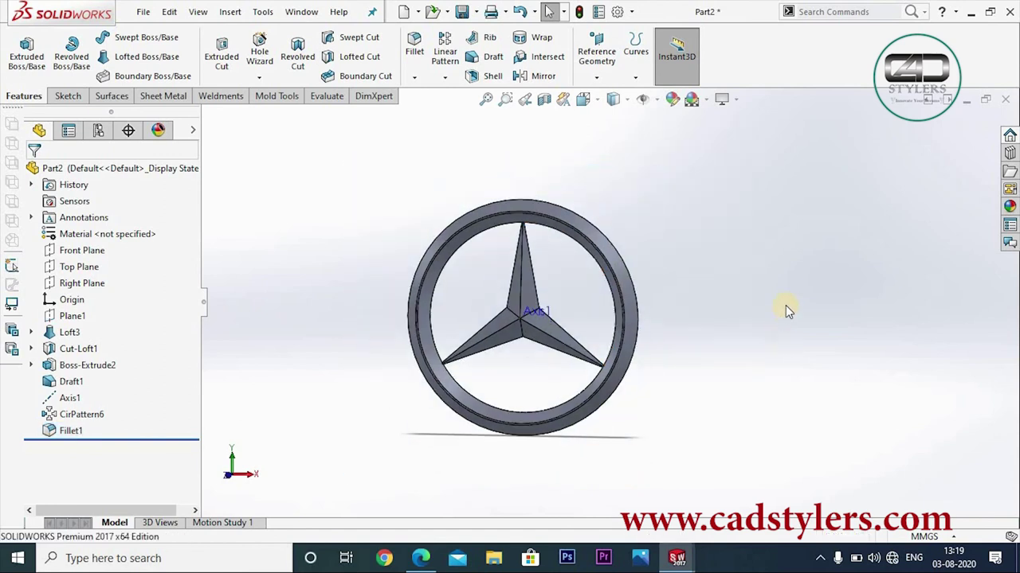
click(631, 12)
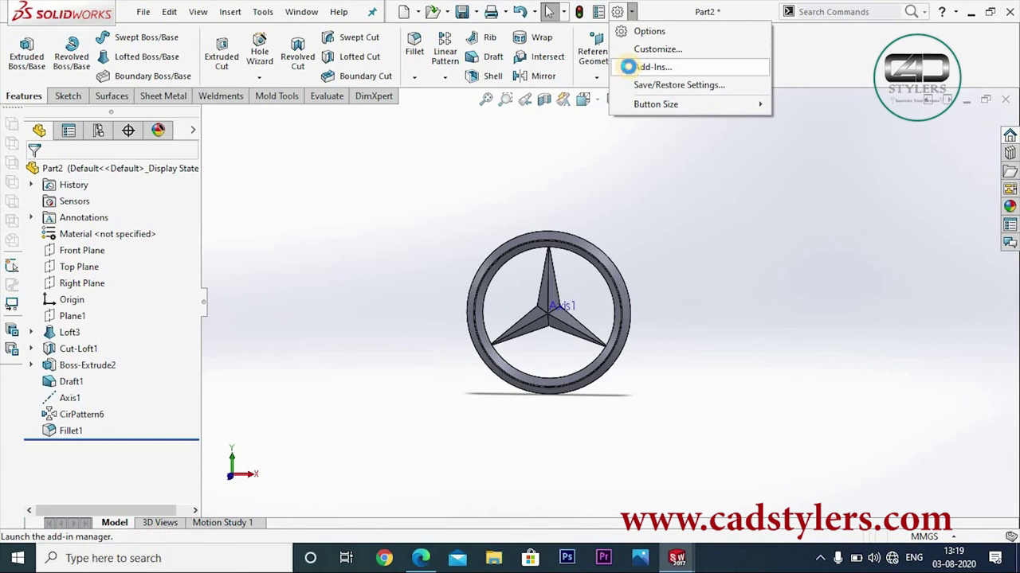
click(628, 67)
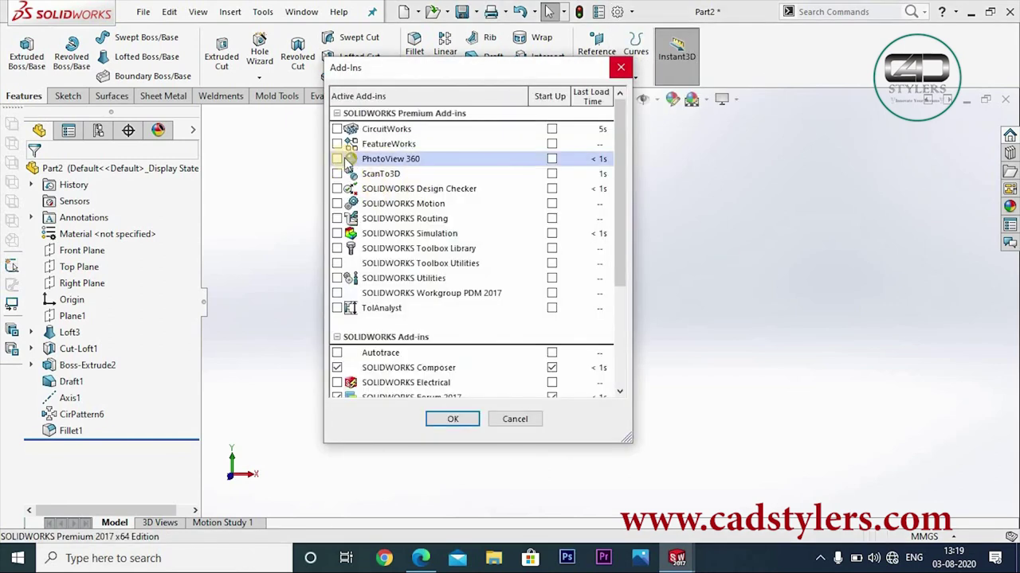
click(338, 160)
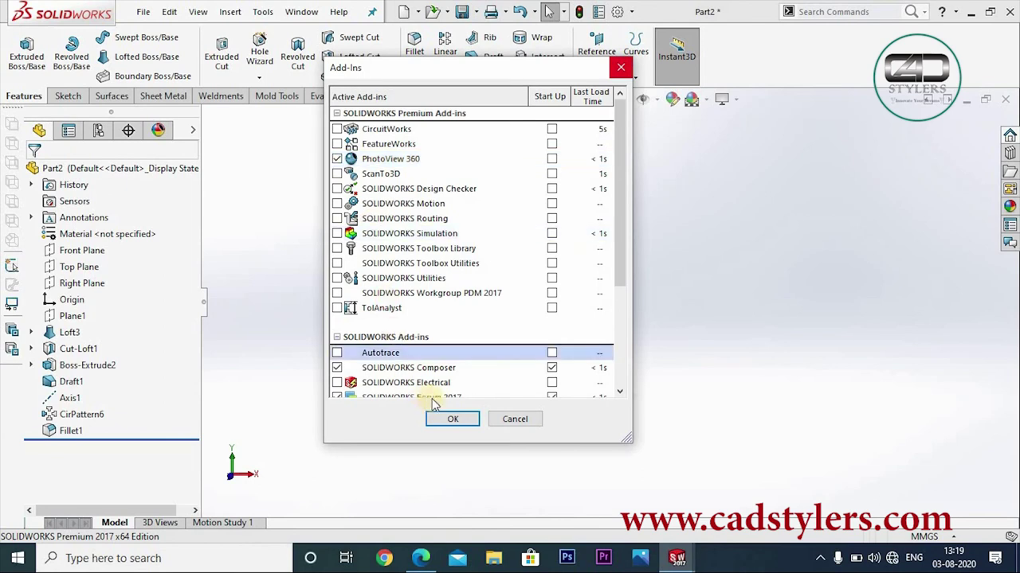
click(443, 420)
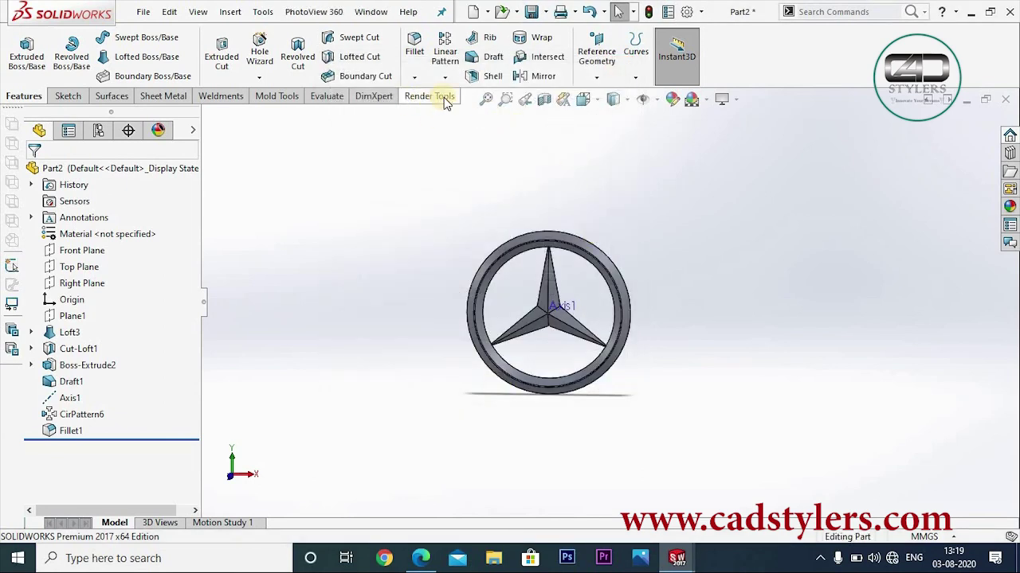
- Bring up the Render Tools commands and start a PhotoView 360 Final Render of the emblem
click(430, 105)
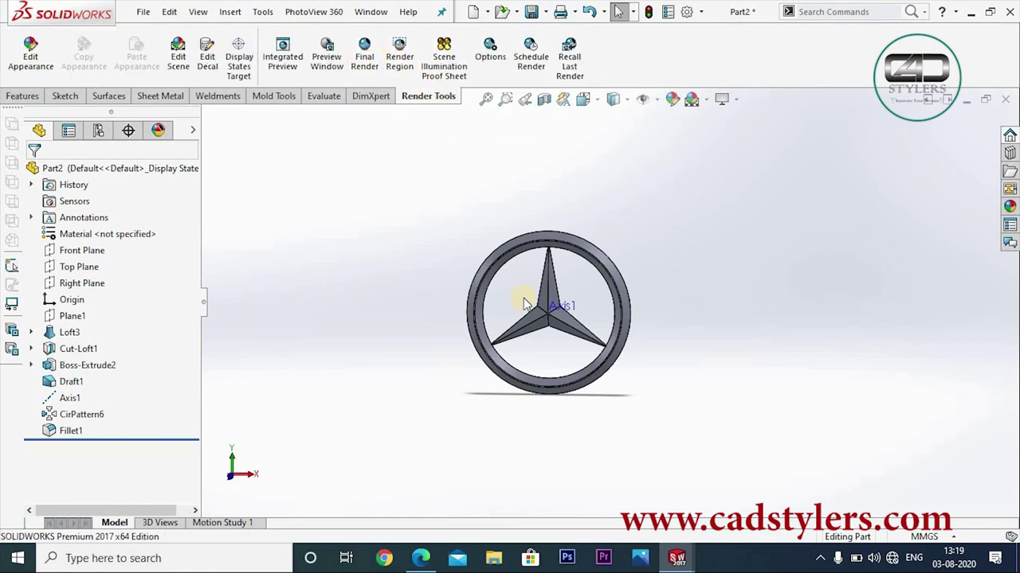
scroll(522, 307, down, 2)
scroll(594, 339, up, 3)
scroll(595, 332, down, 5)
scroll(618, 192, up, 4)
scroll(590, 235, down, 3)
scroll(596, 267, down, 2)
scroll(599, 273, up, 1)
scroll(594, 318, up, 1)
scroll(589, 349, down, 1)
scroll(589, 349, down, 1)
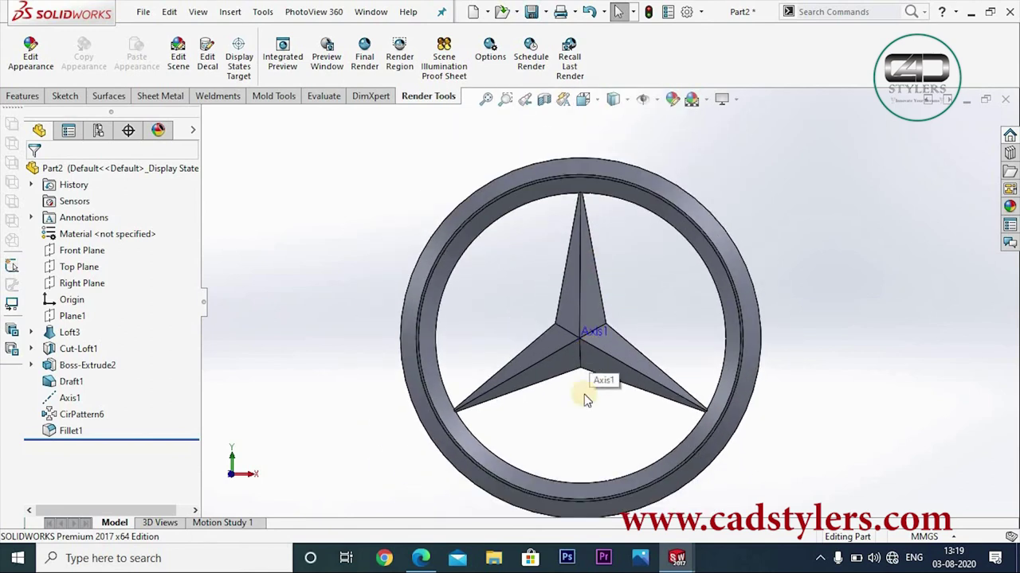
scroll(583, 402, up, 3)
scroll(583, 403, up, 1)
scroll(589, 398, down, 2)
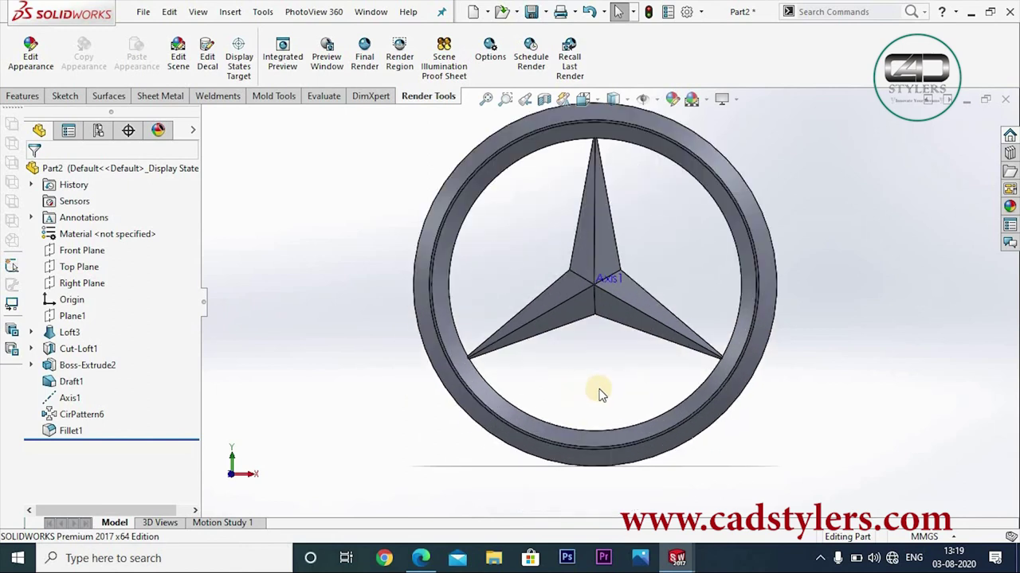
scroll(691, 295, down, 1)
scroll(675, 255, down, 1)
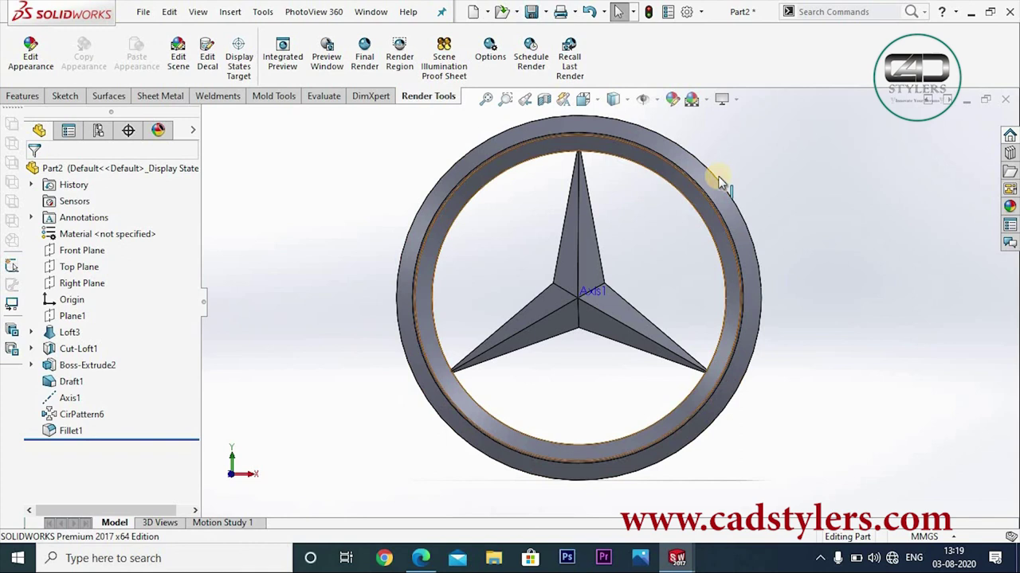
click(356, 57)
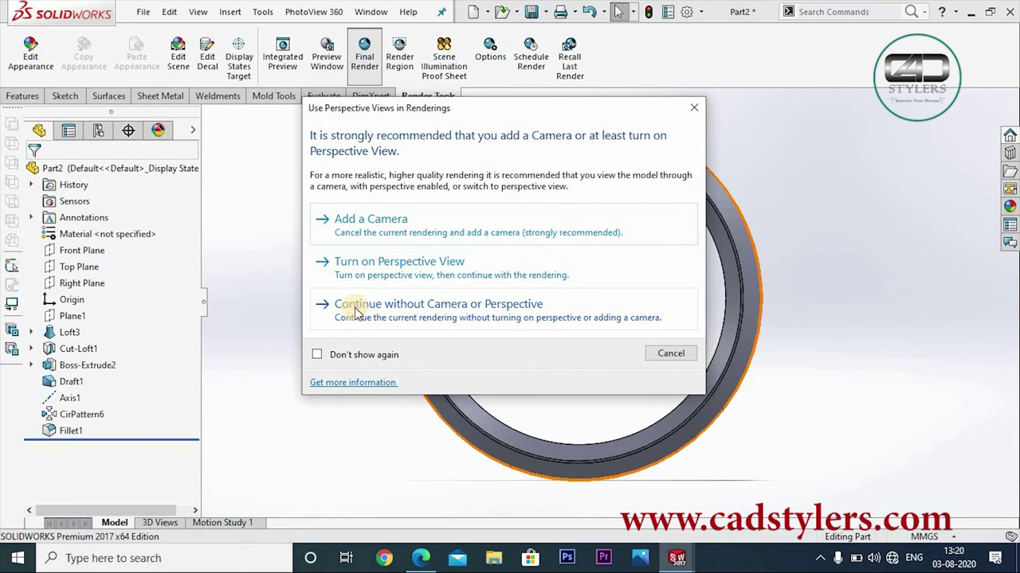
- Proceed with the PhotoView 360 final render, skipping camera and perspective setup
click(436, 317)
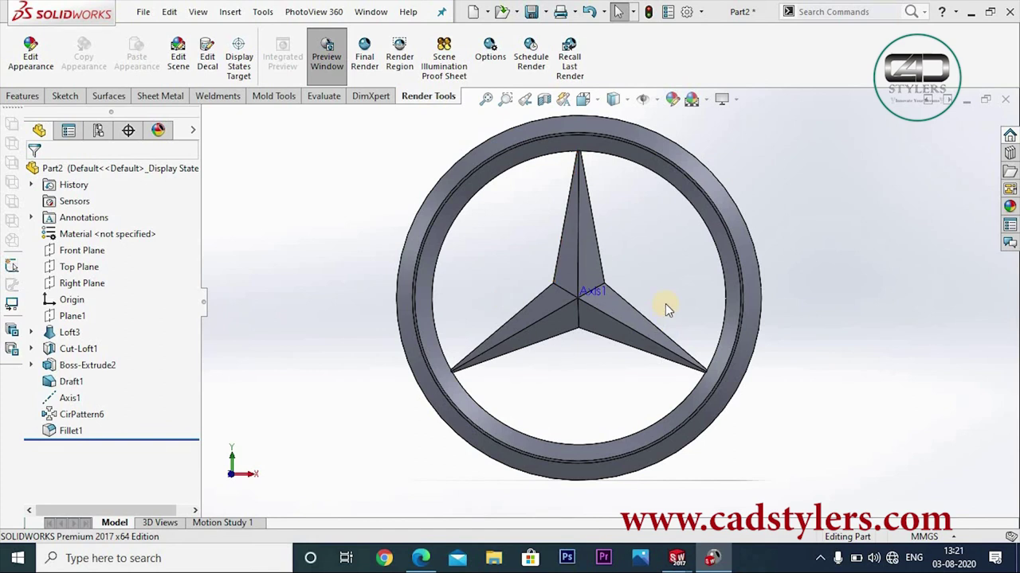
mouse_move(658, 278)
middle_down()
mouse_move(531, 320)
mouse_move(494, 276)
mouse_move(460, 280)
mouse_move(632, 284)
mouse_move(614, 295)
middle_up()
scroll(610, 295, down, 2)
scroll(610, 289, down, 2)
scroll(611, 284, down, 2)
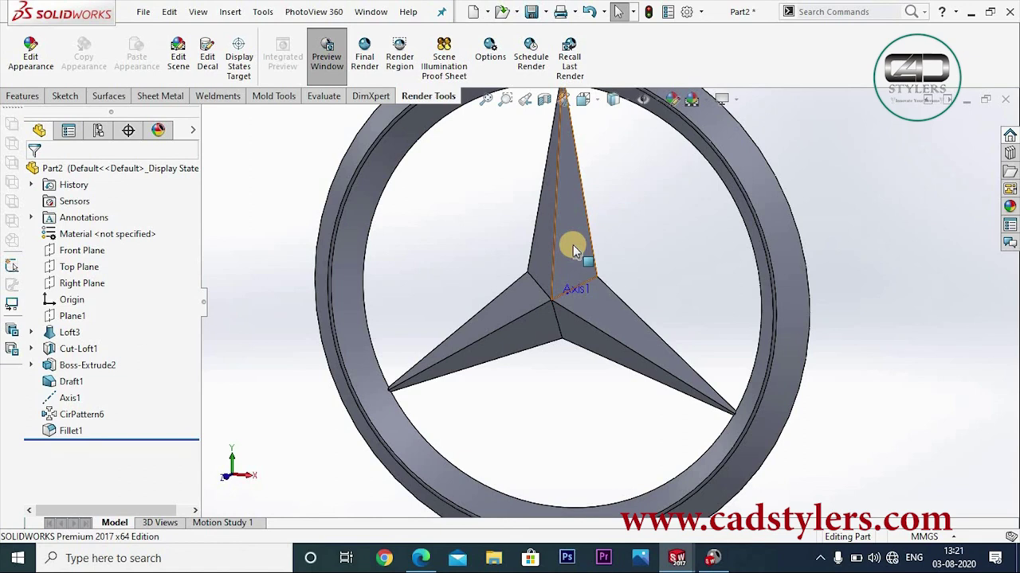
scroll(572, 244, up, 2)
scroll(581, 244, up, 1)
mouse_move(597, 239)
middle_down()
mouse_move(644, 204)
mouse_move(666, 238)
mouse_move(576, 231)
mouse_move(546, 255)
mouse_move(576, 232)
mouse_move(638, 237)
middle_up()
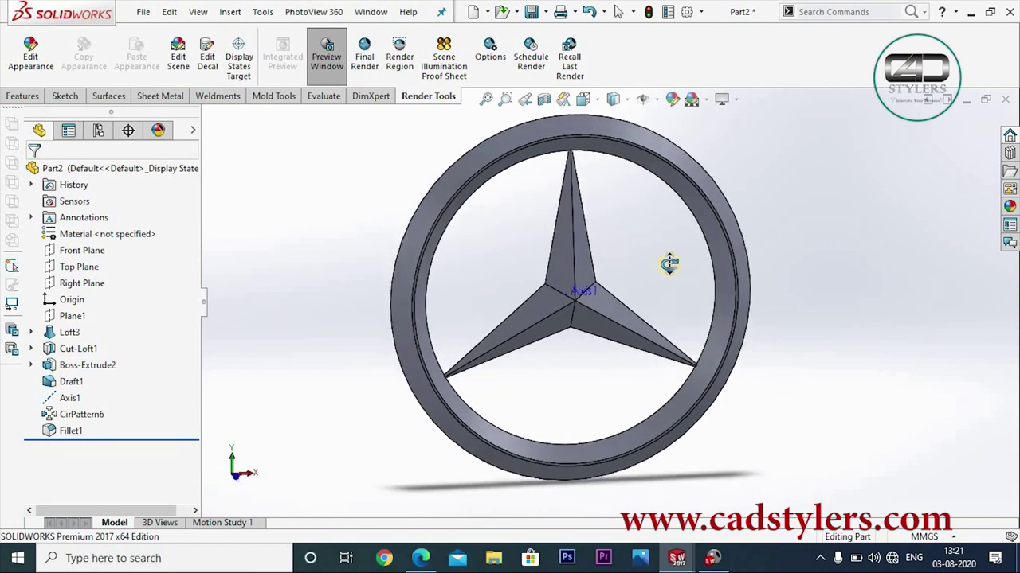
scroll(691, 296, down, 2)
scroll(669, 303, up, 2)
mouse_move(644, 302)
middle_down()
mouse_move(618, 246)
mouse_move(571, 273)
mouse_move(600, 262)
mouse_move(615, 273)
middle_up()
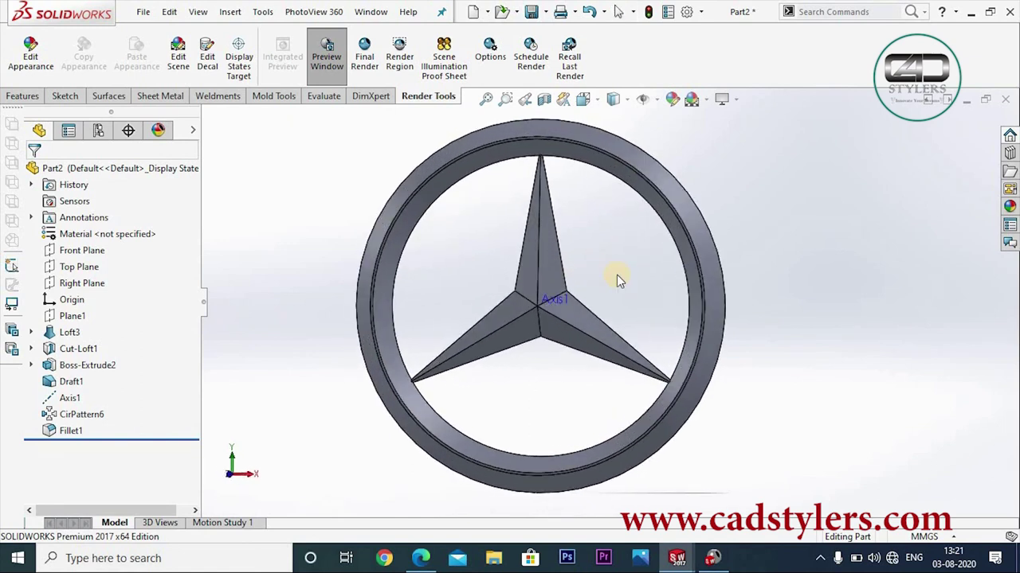